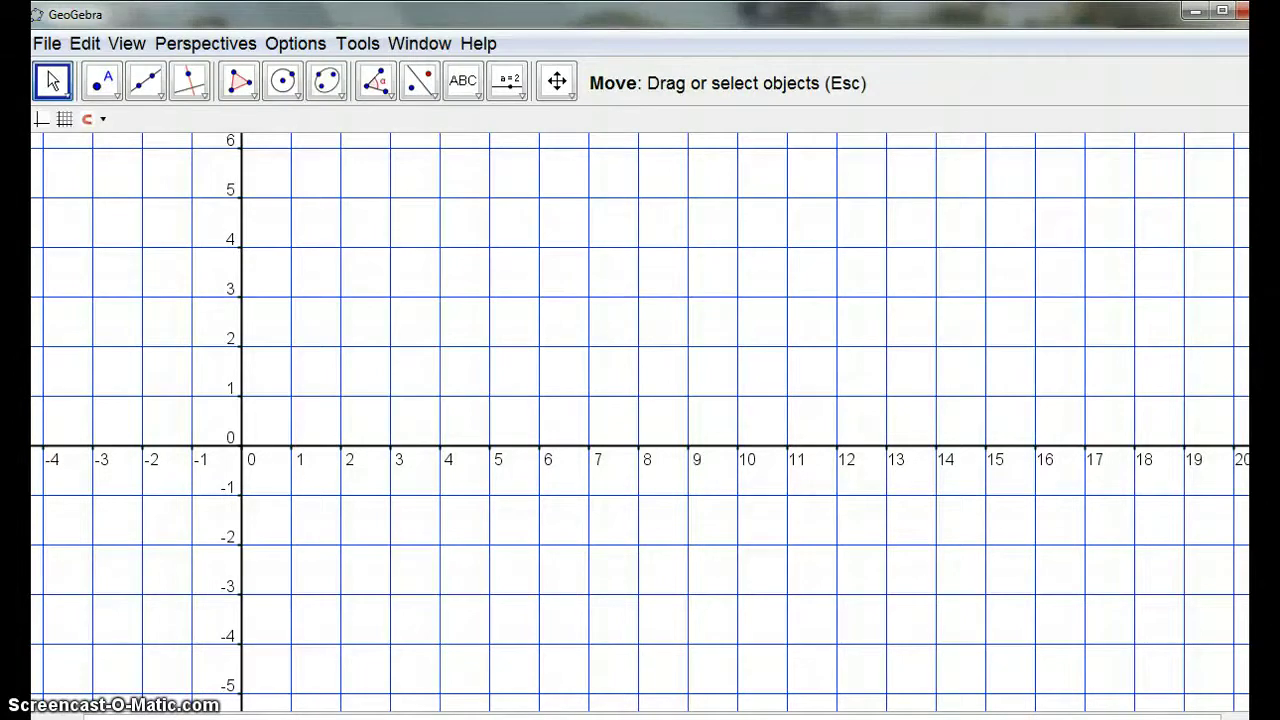
Turn off the background grid in the Graphics view so only the axes show
left_click(66, 119)
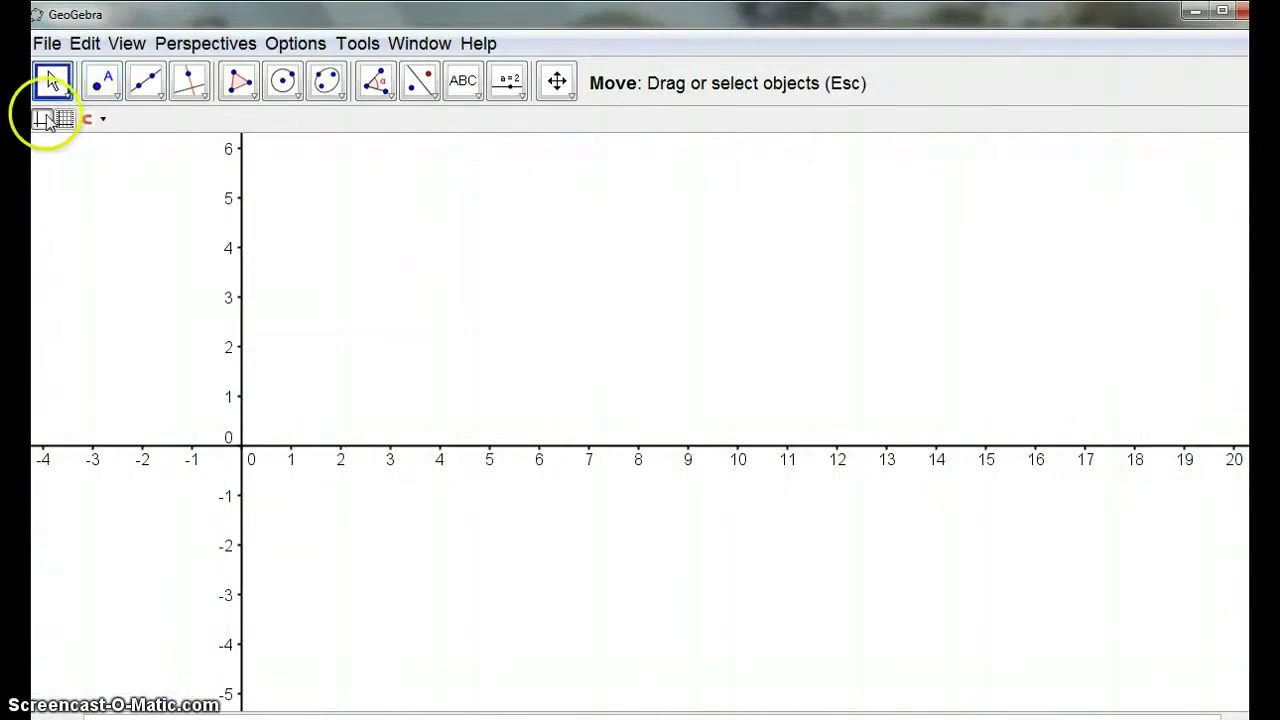
Hide the axes and draw a circle centred at A passing through B
left_click(44, 119)
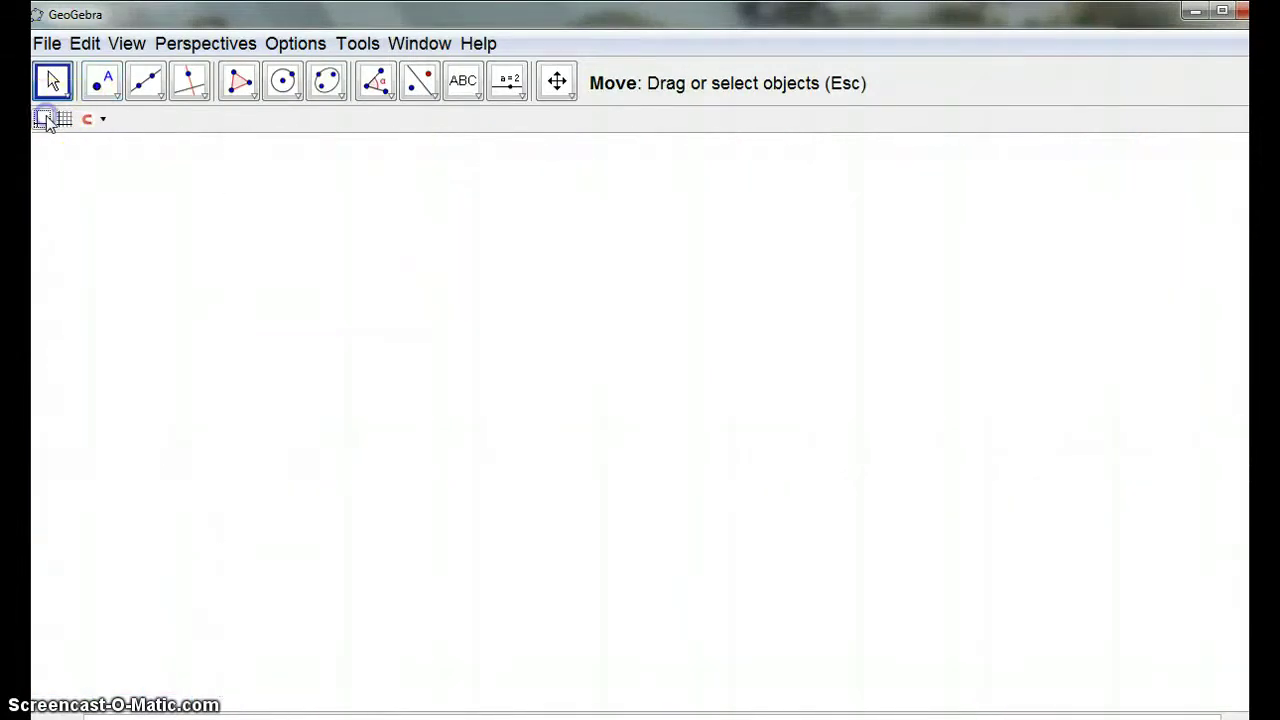
left_click(297, 97)
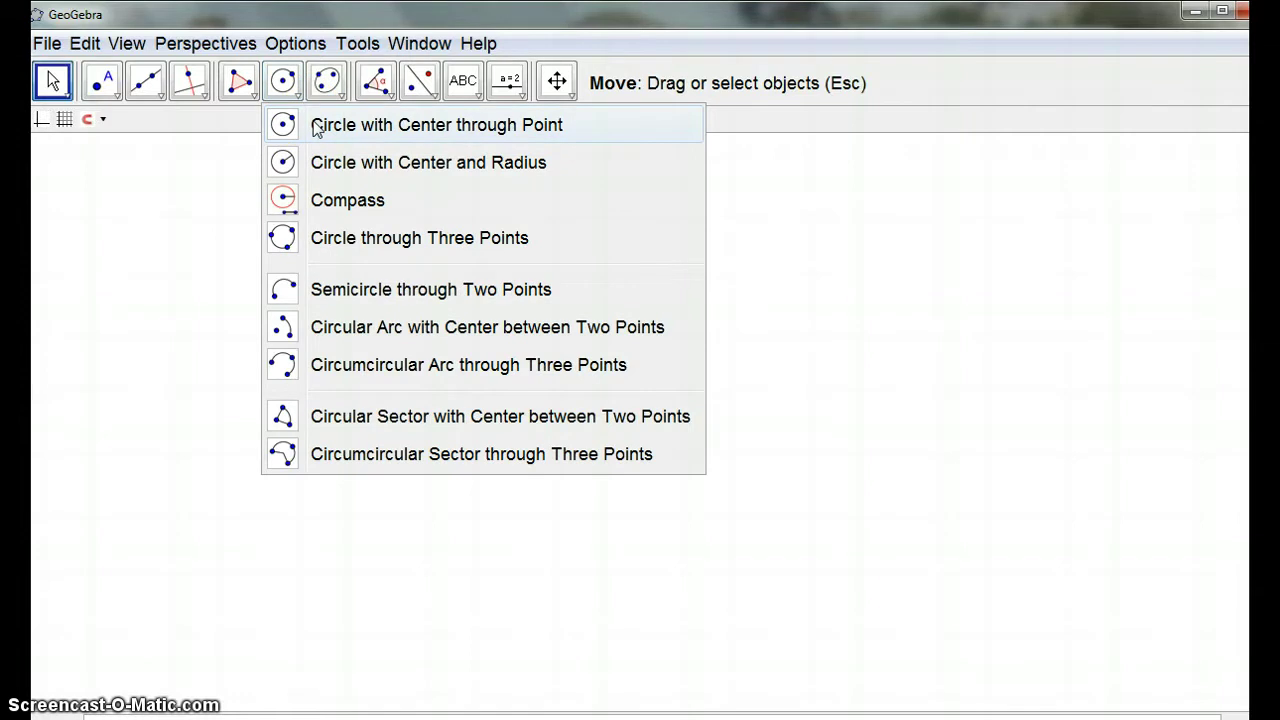
left_click(313, 124)
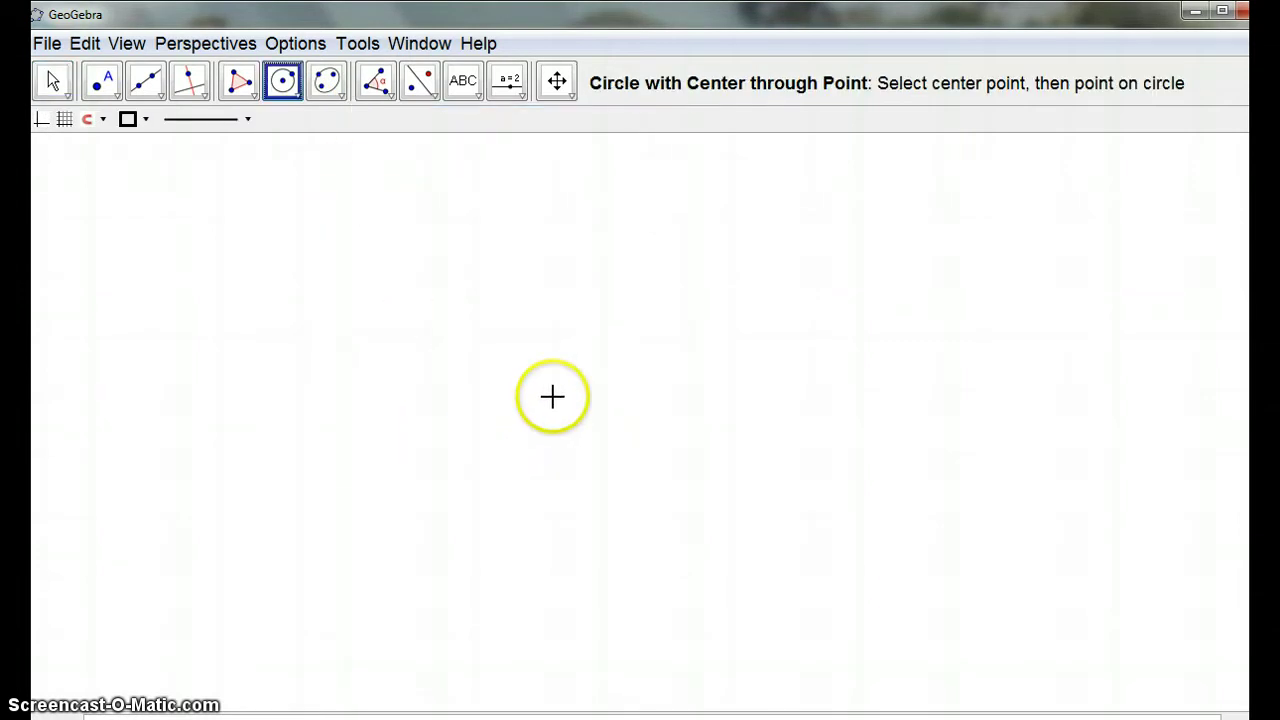
left_click(553, 397)
left_click(306, 402)
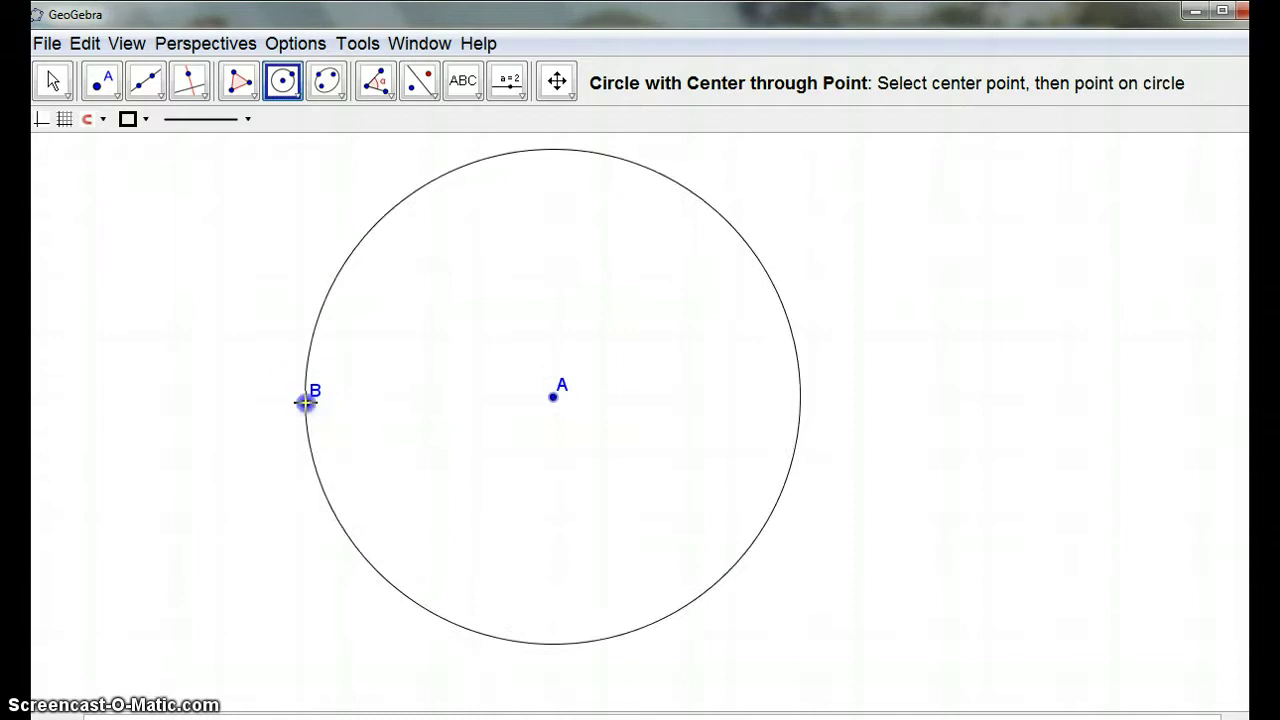
left_click(245, 82)
left_click(285, 165)
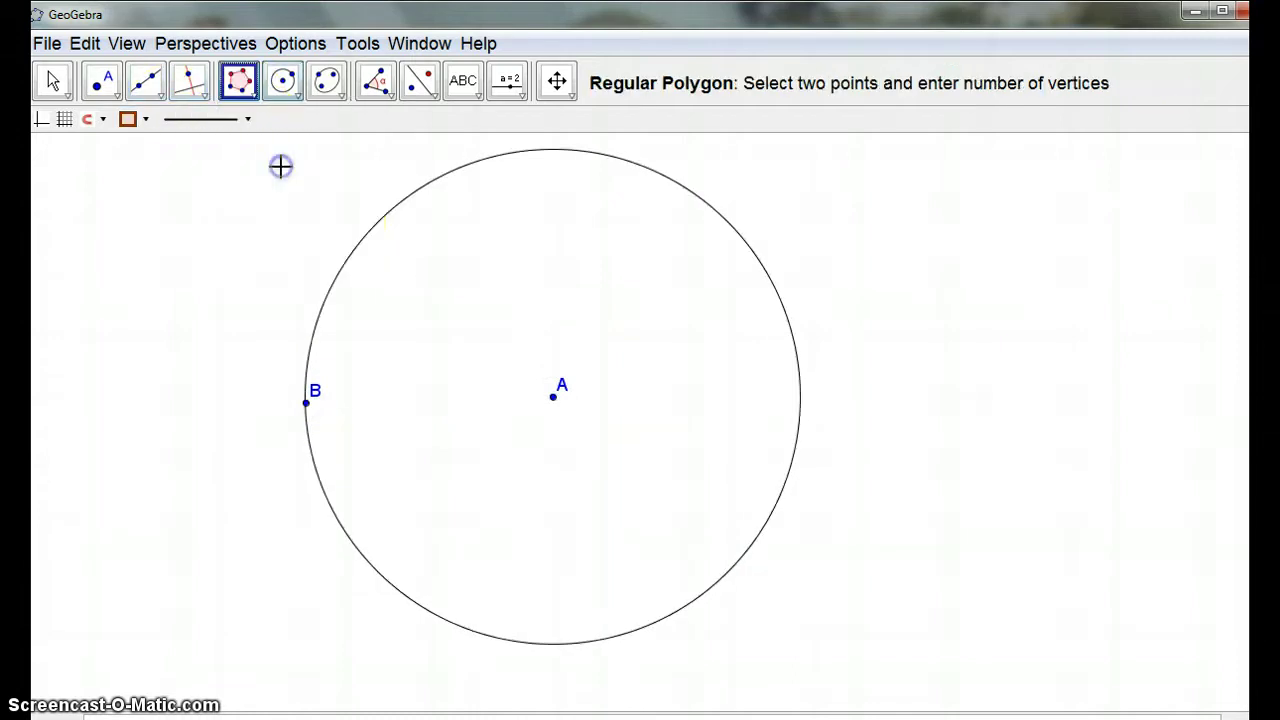
left_click(367, 235)
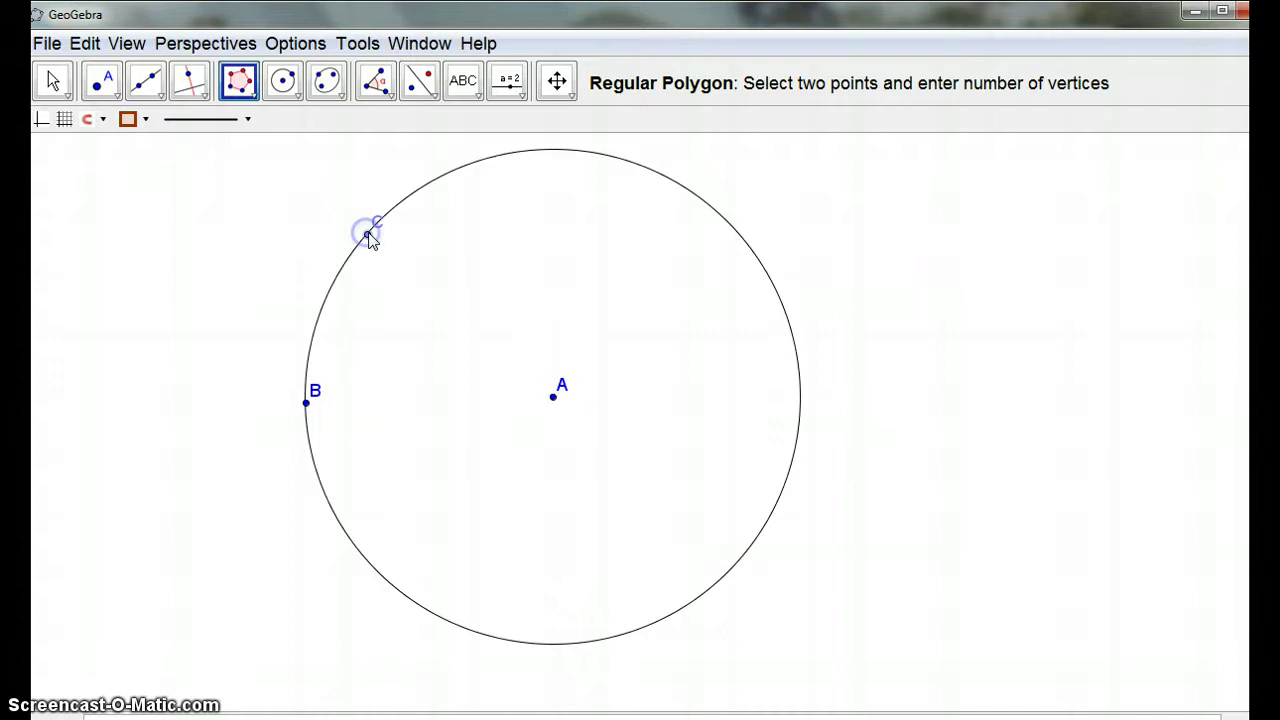
left_click(380, 254)
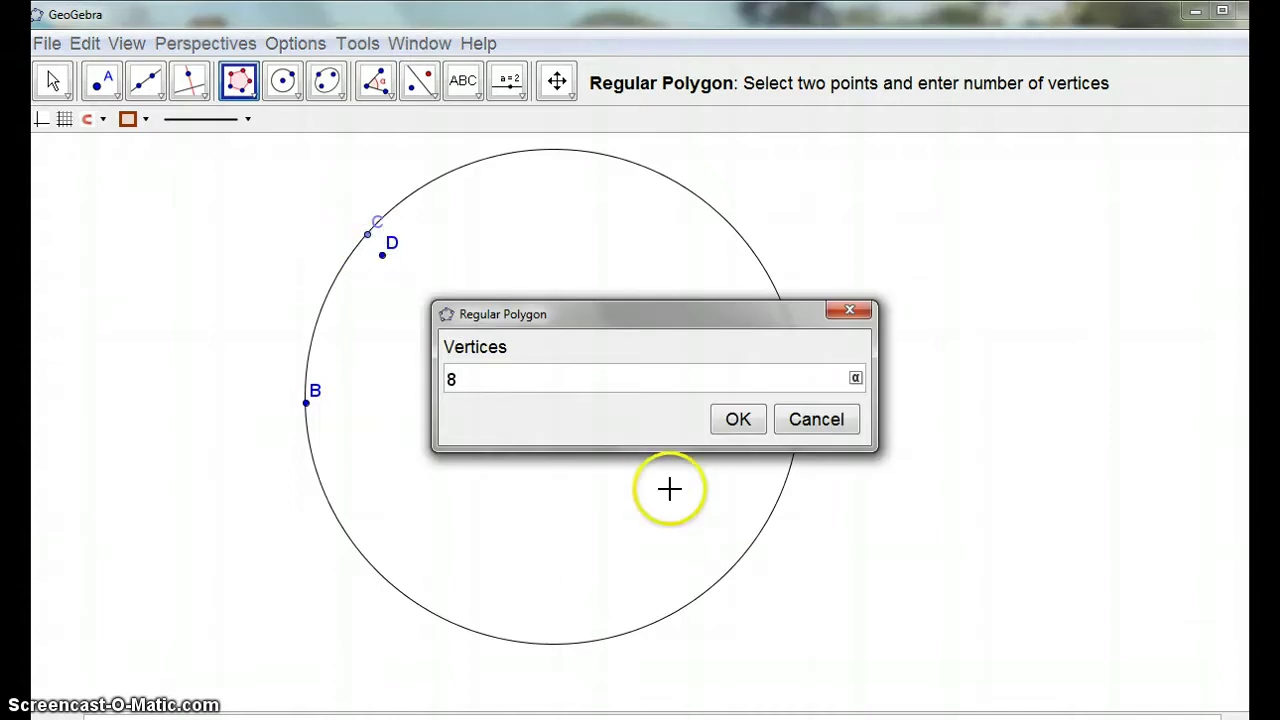
left_click(738, 419)
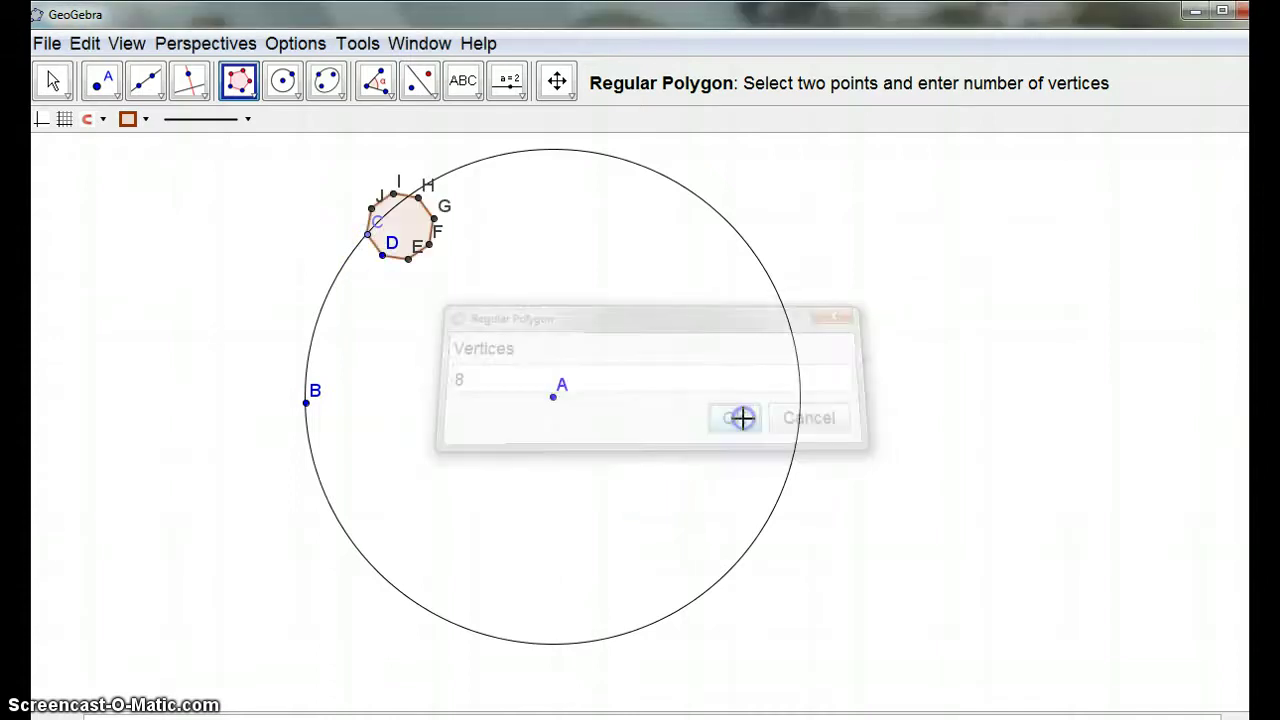
right_click(367, 234)
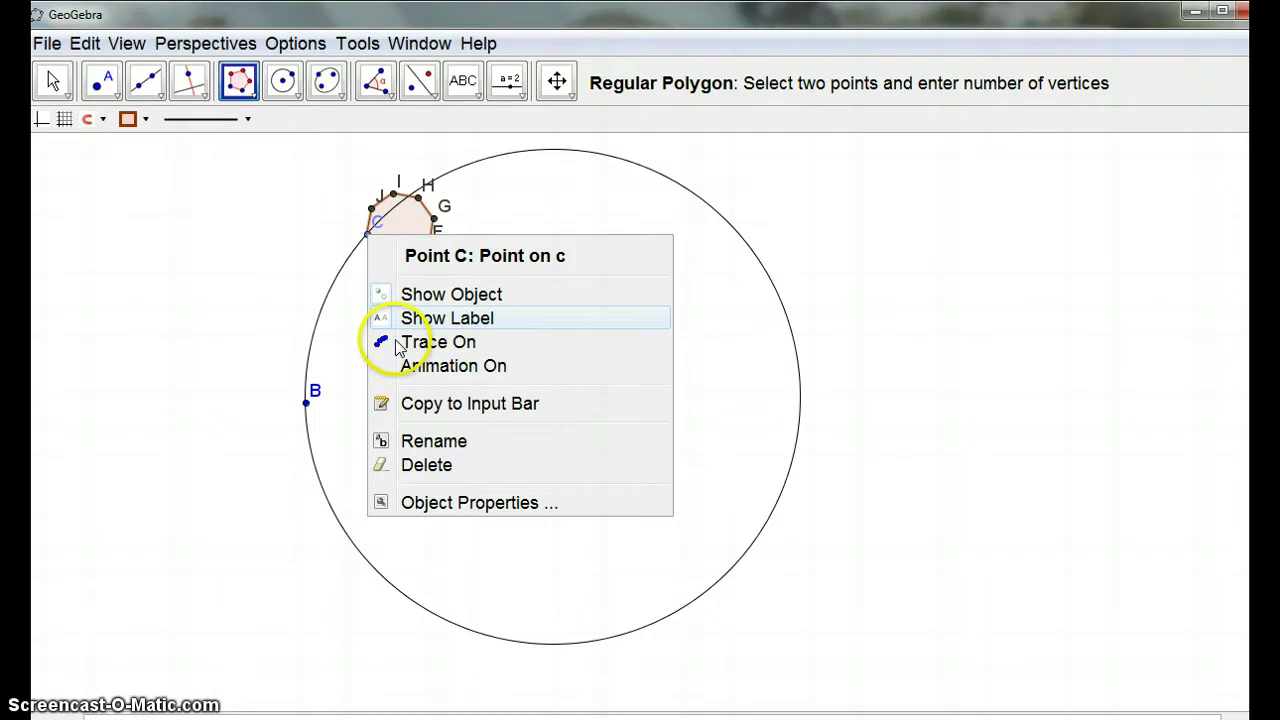
left_click(421, 367)
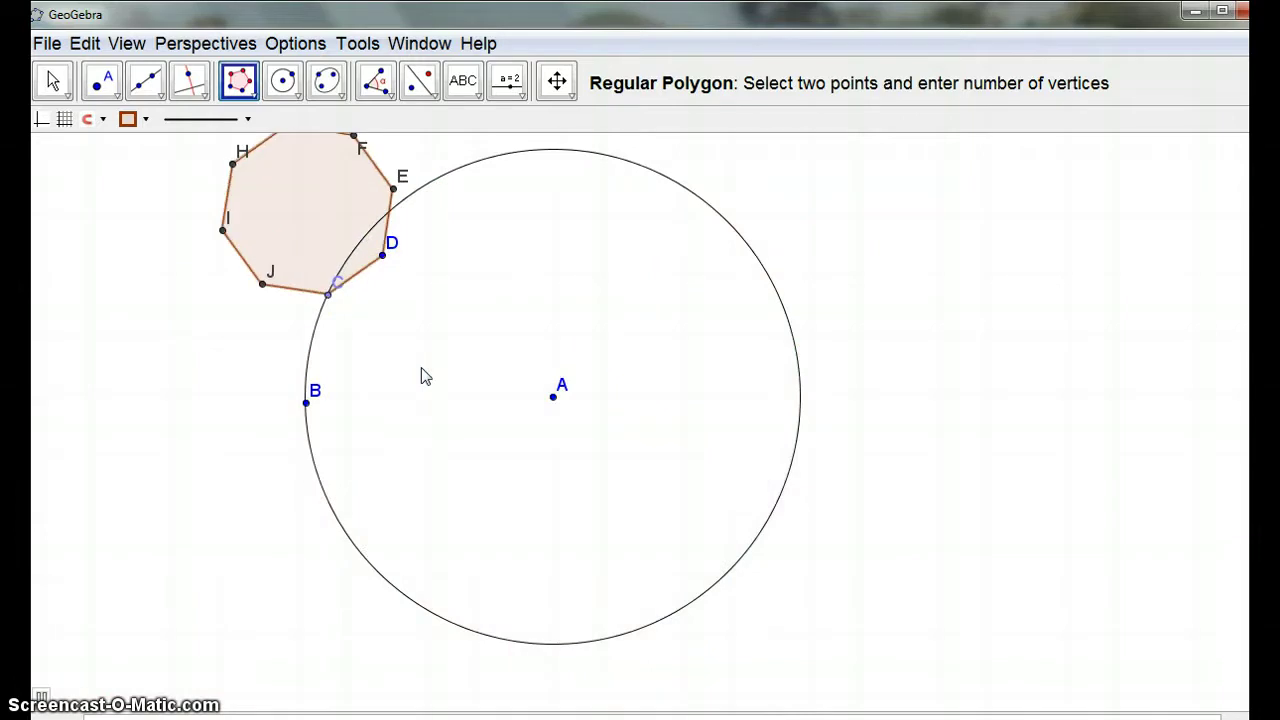
key("ctrl+z")
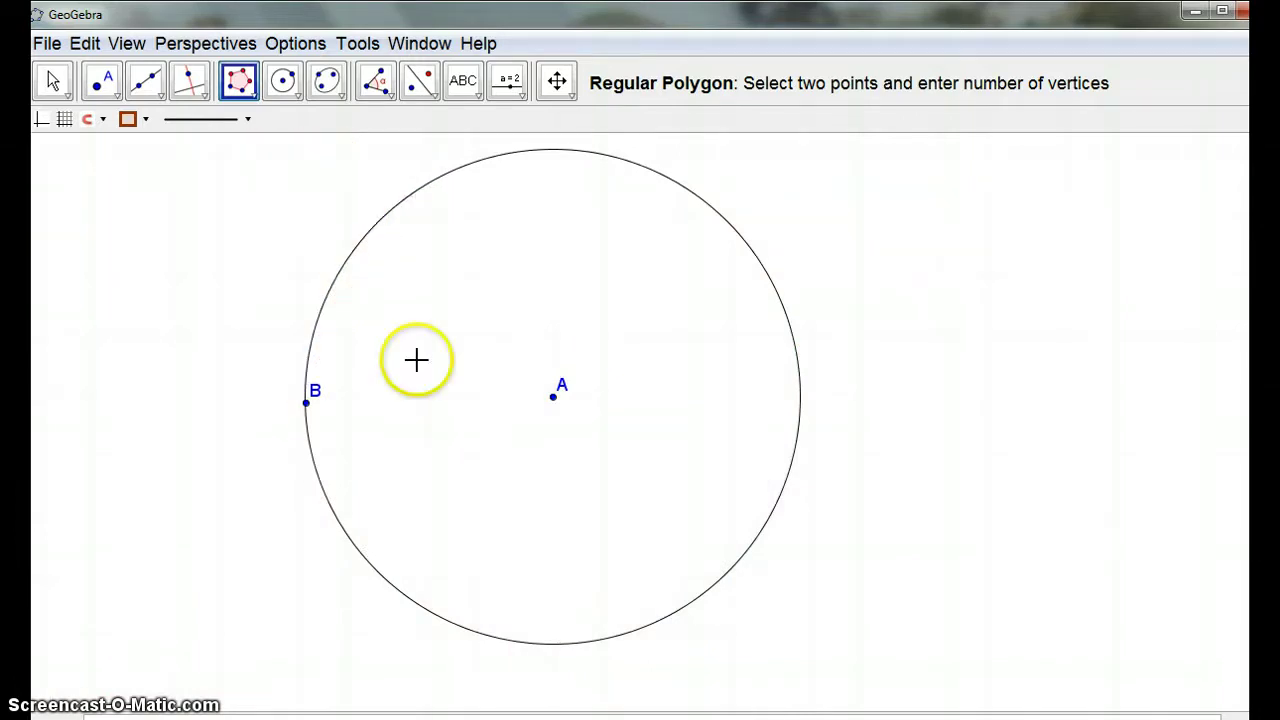
Place point C on the circle and point D beside it, cancelling the regular polygon
left_click(253, 98)
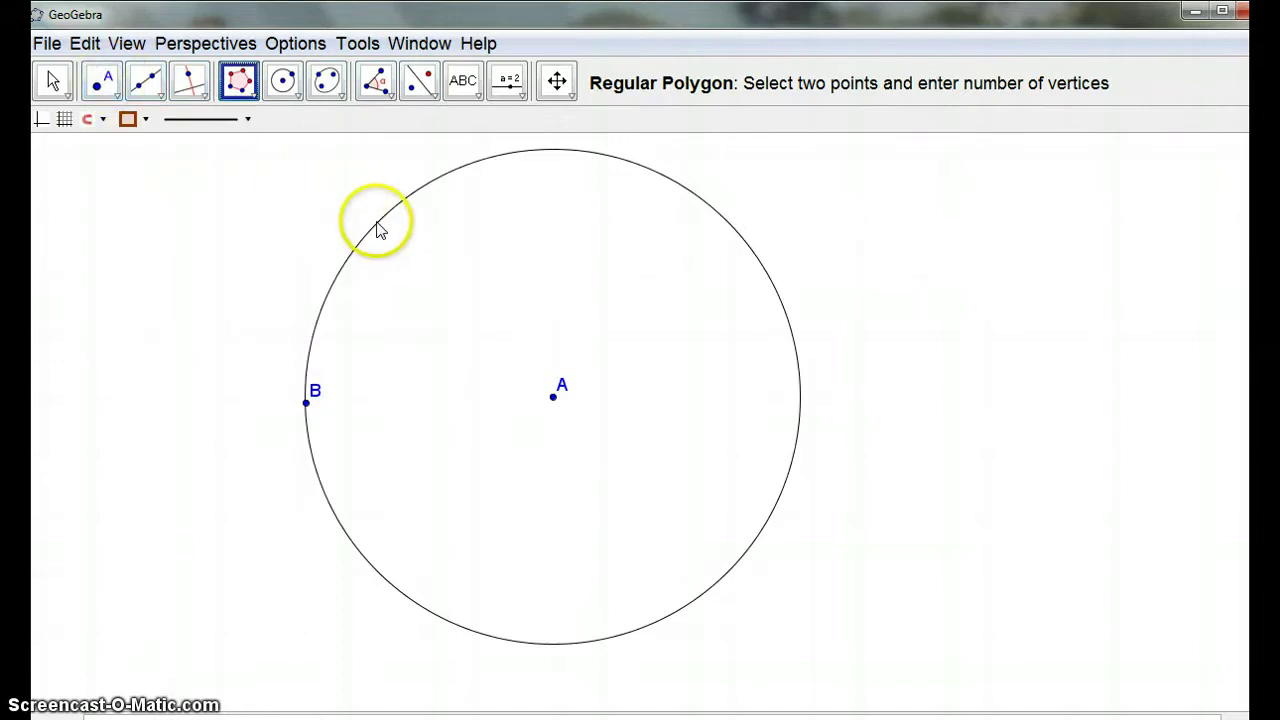
left_click(376, 219)
left_click(254, 99)
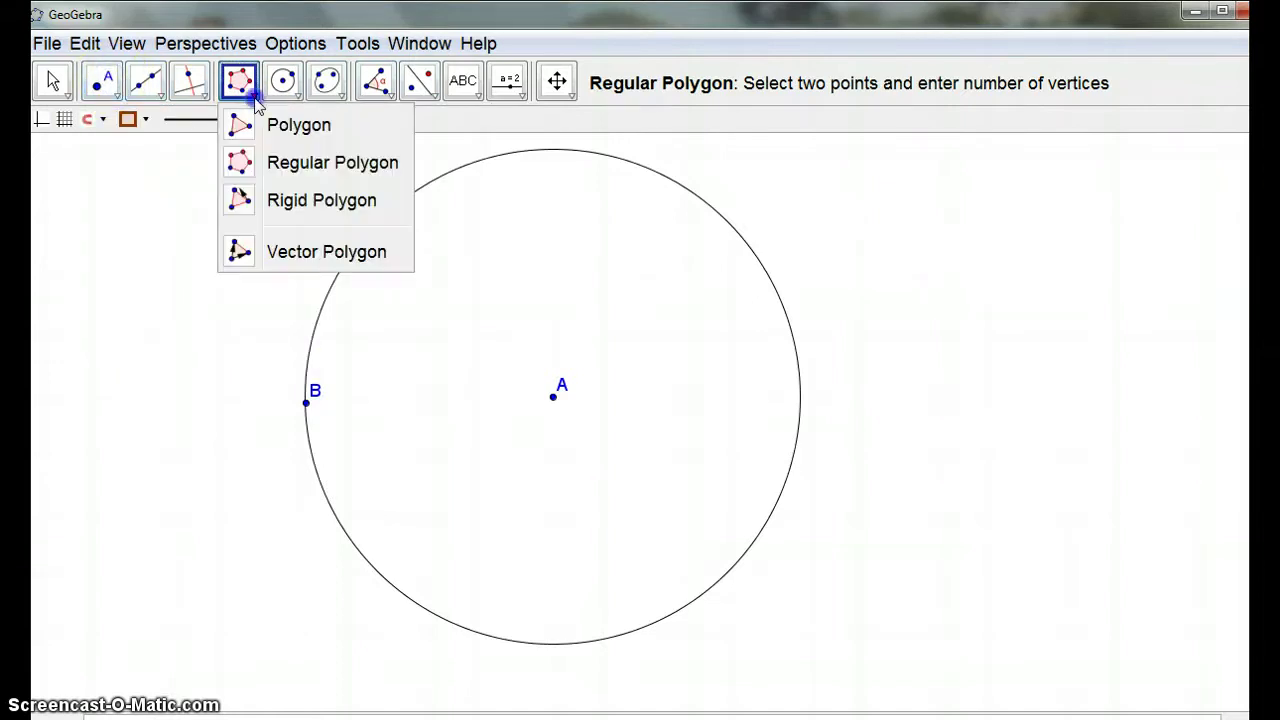
left_click(287, 165)
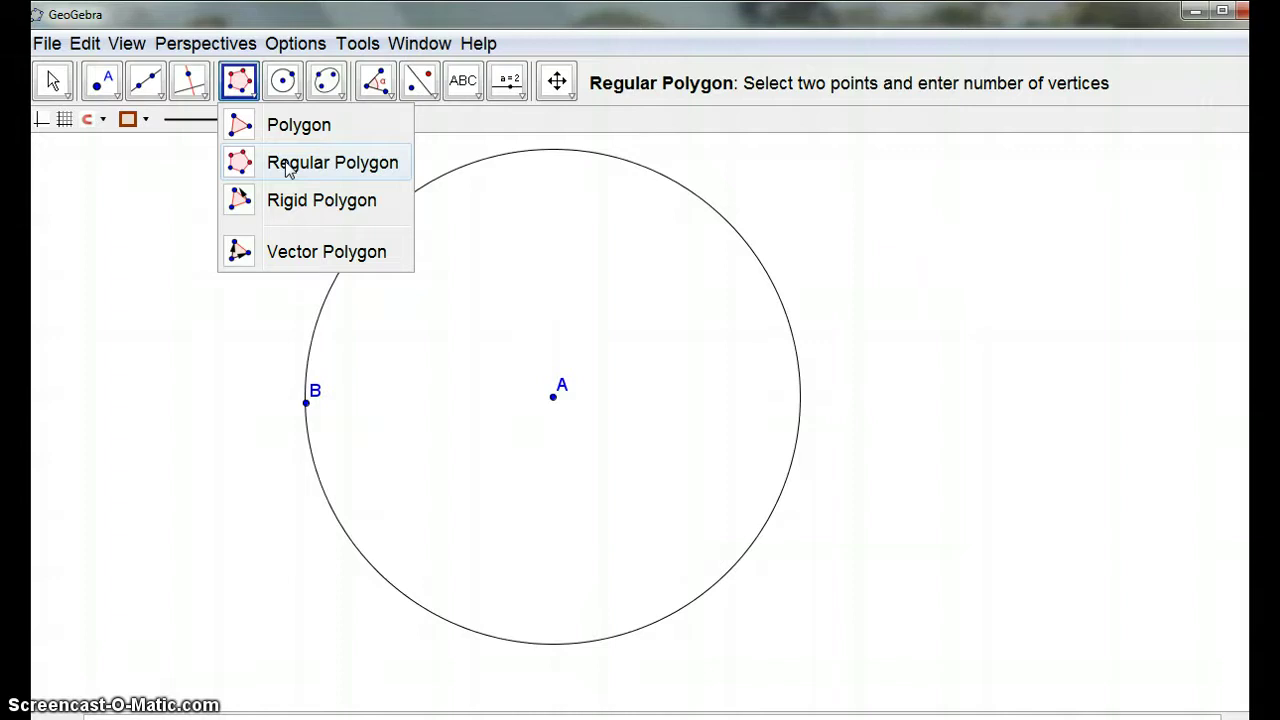
left_click(287, 167)
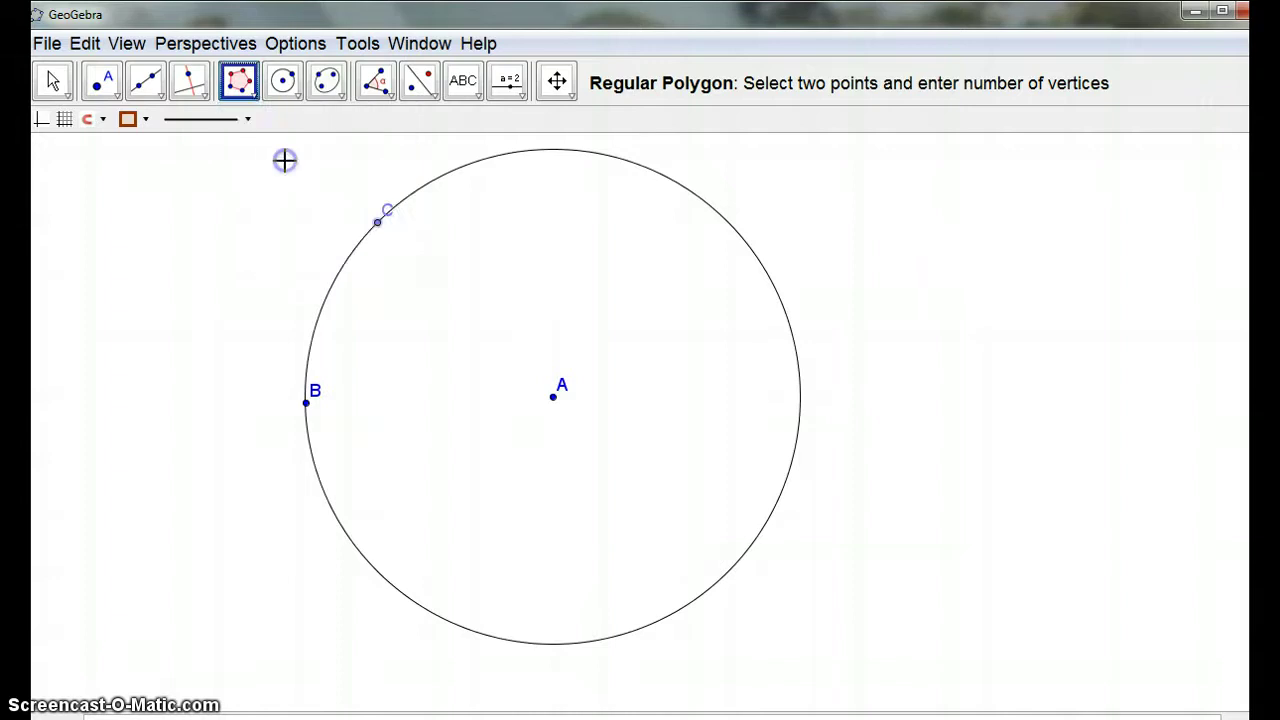
left_click(379, 219)
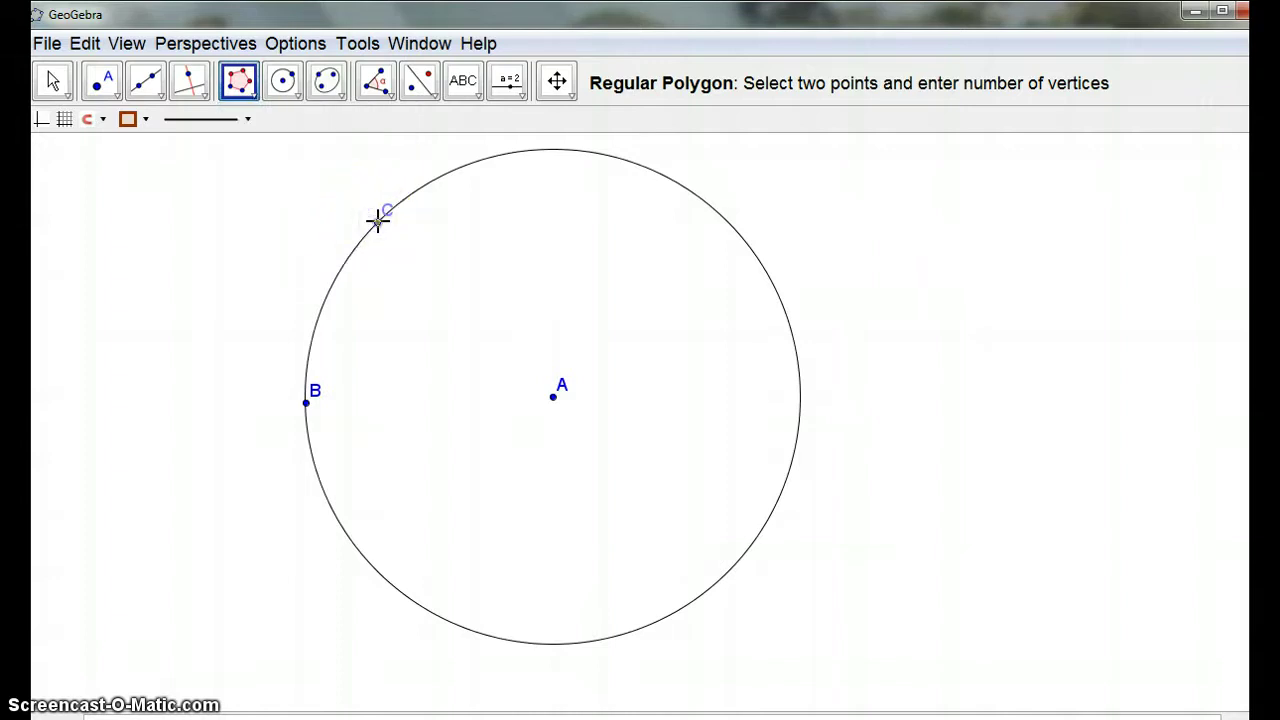
left_click(355, 204)
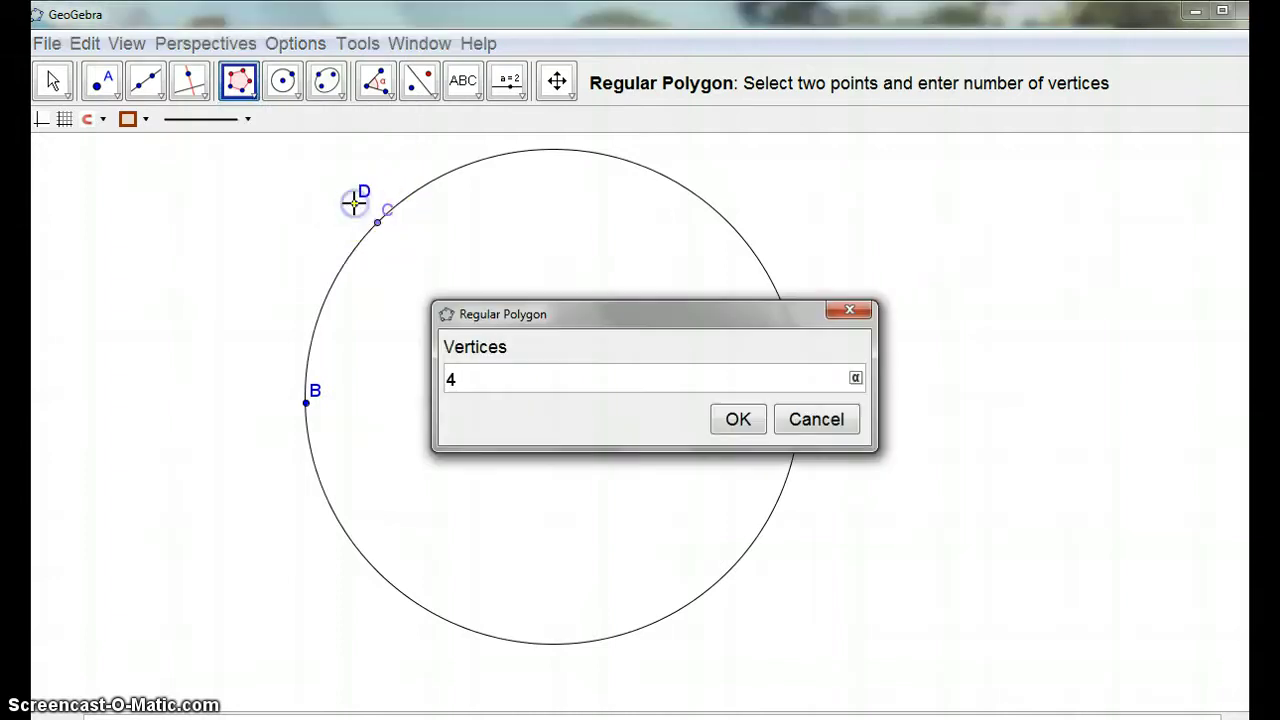
left_click(818, 420)
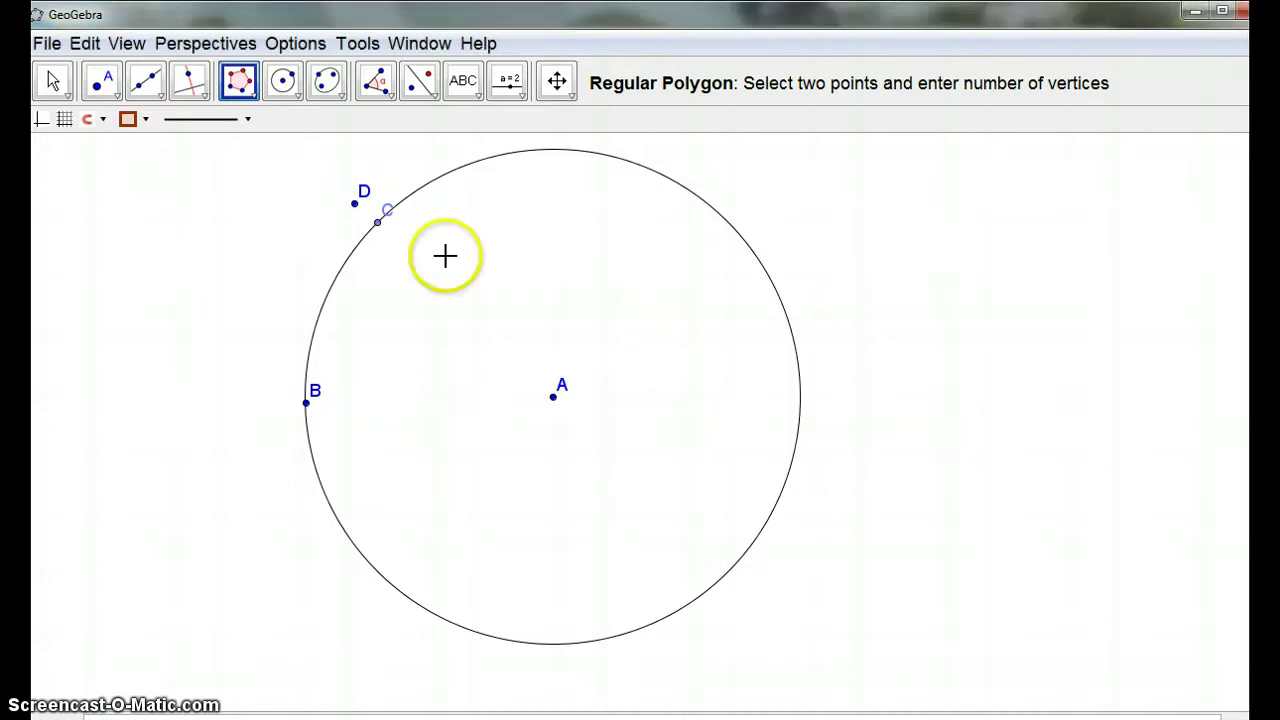
Remove point D so only point C remains on the circle
left_click(113, 86)
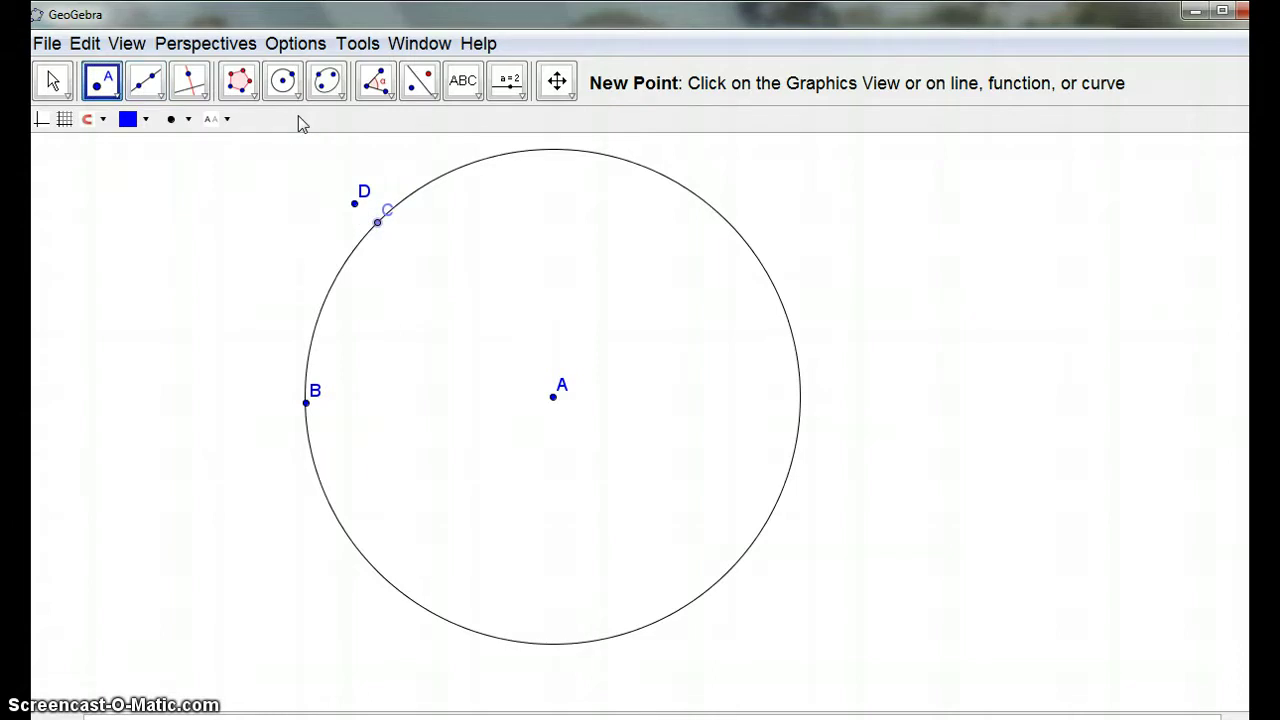
left_click(357, 45)
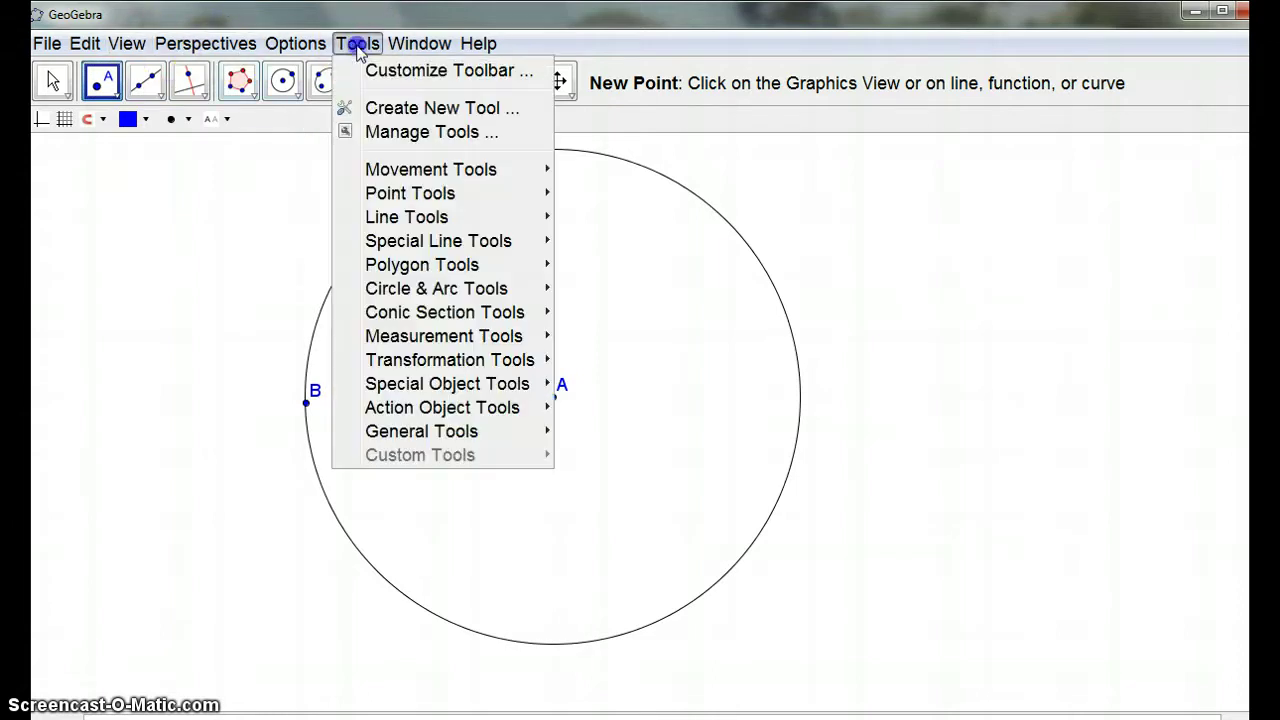
left_click(200, 218)
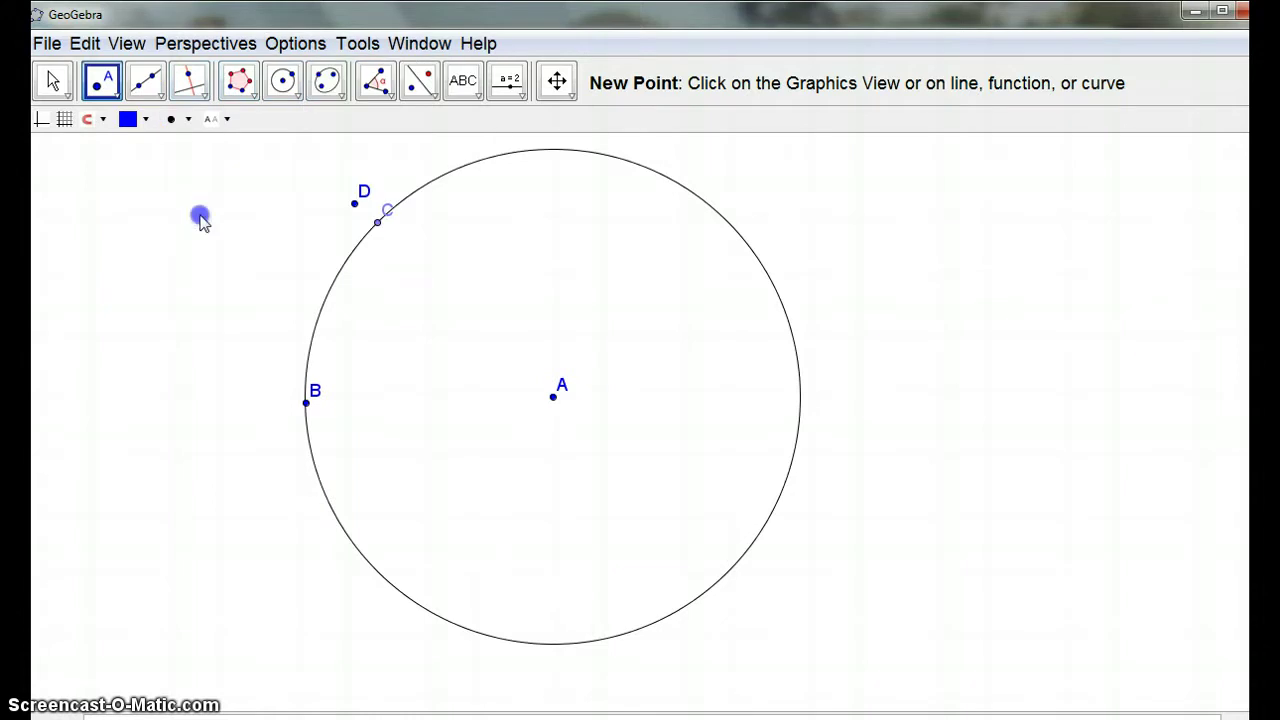
left_click(325, 230)
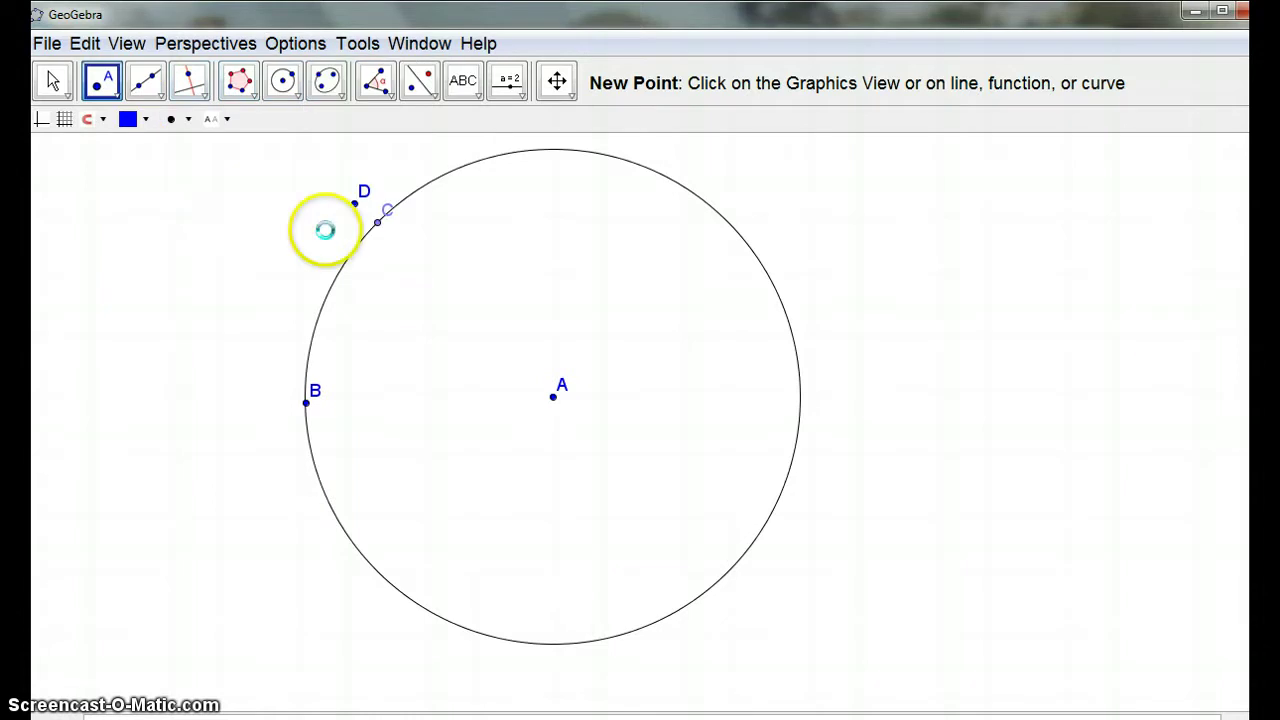
left_click(106, 95)
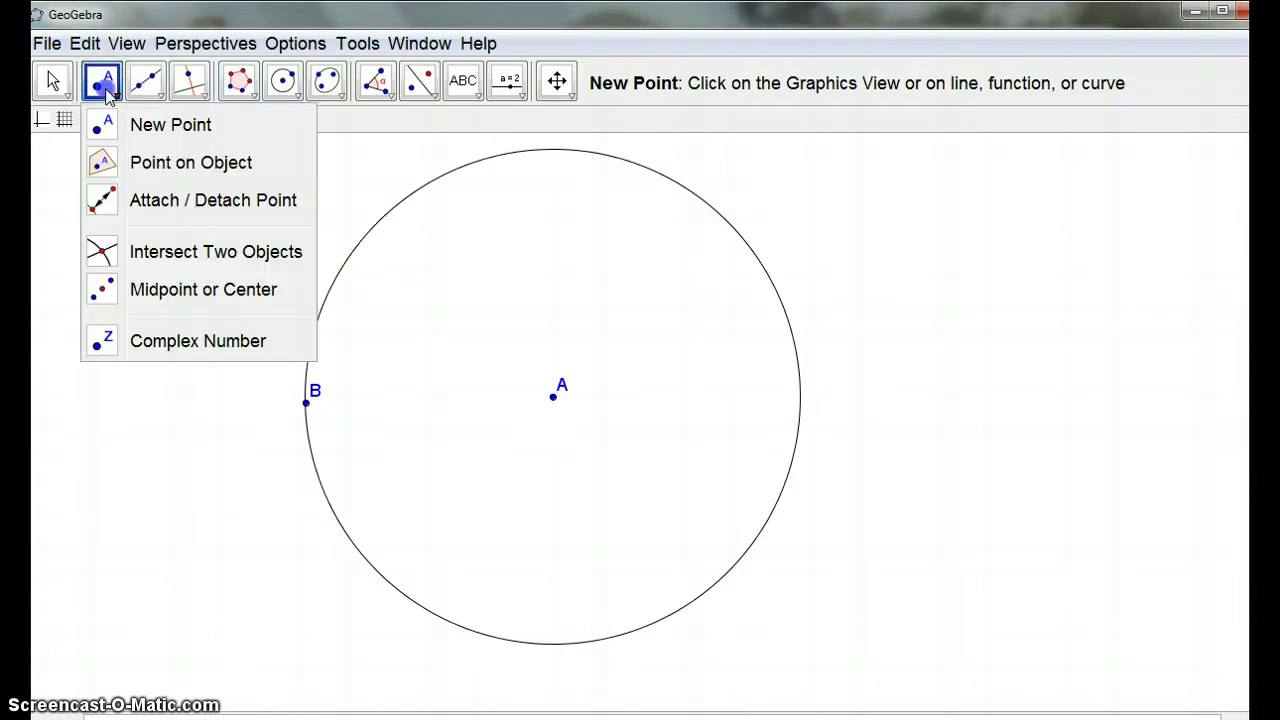
left_click(376, 228)
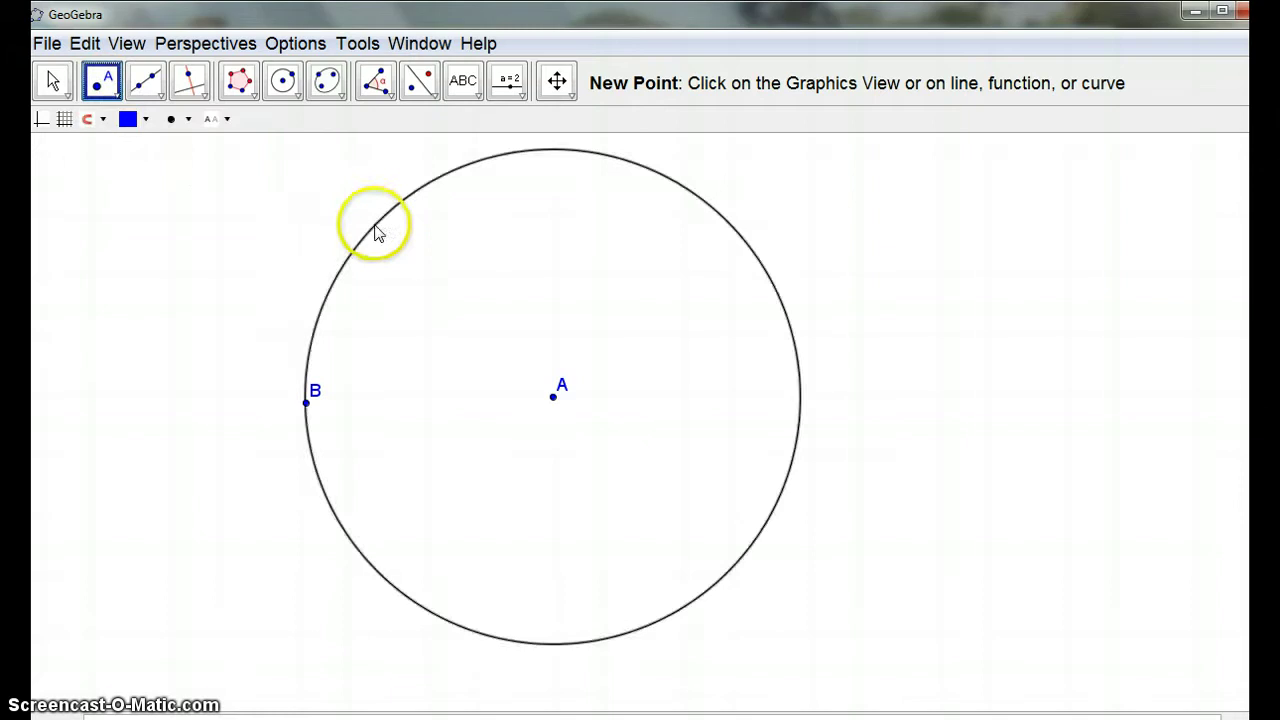
Start a Translate by Vector operation with point C as the object
left_click(427, 93)
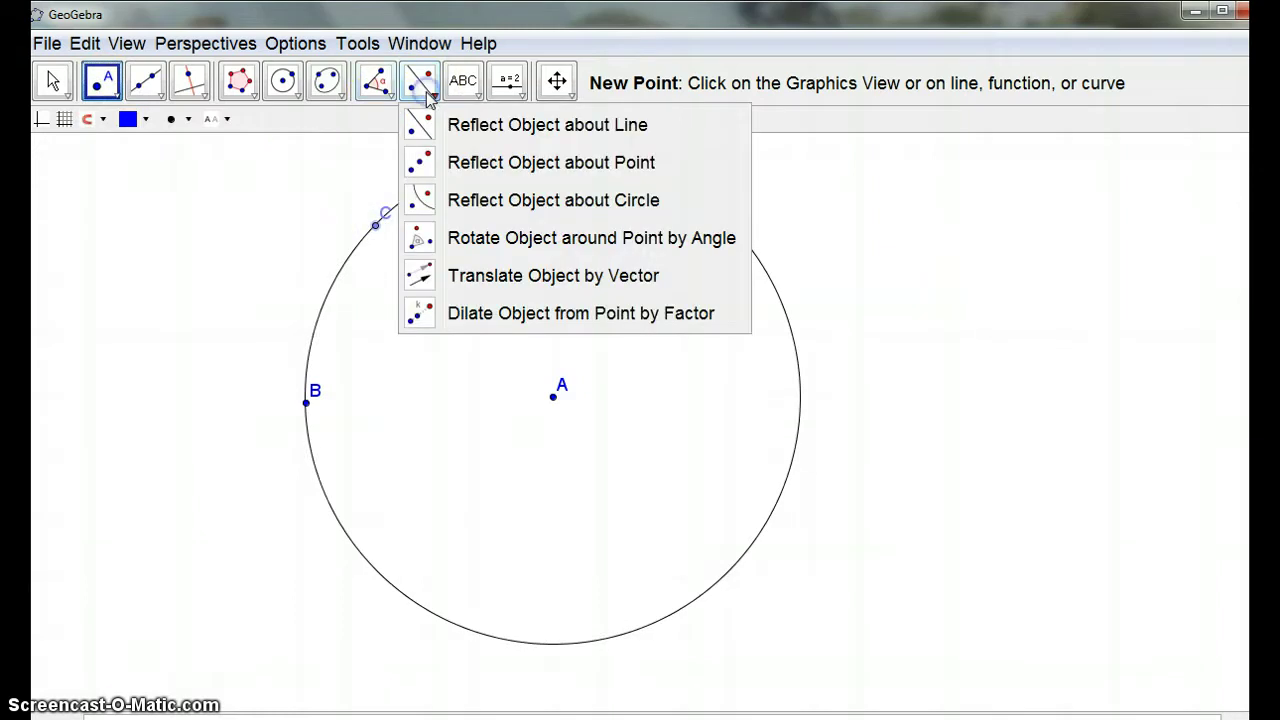
left_click(491, 275)
left_click(375, 225)
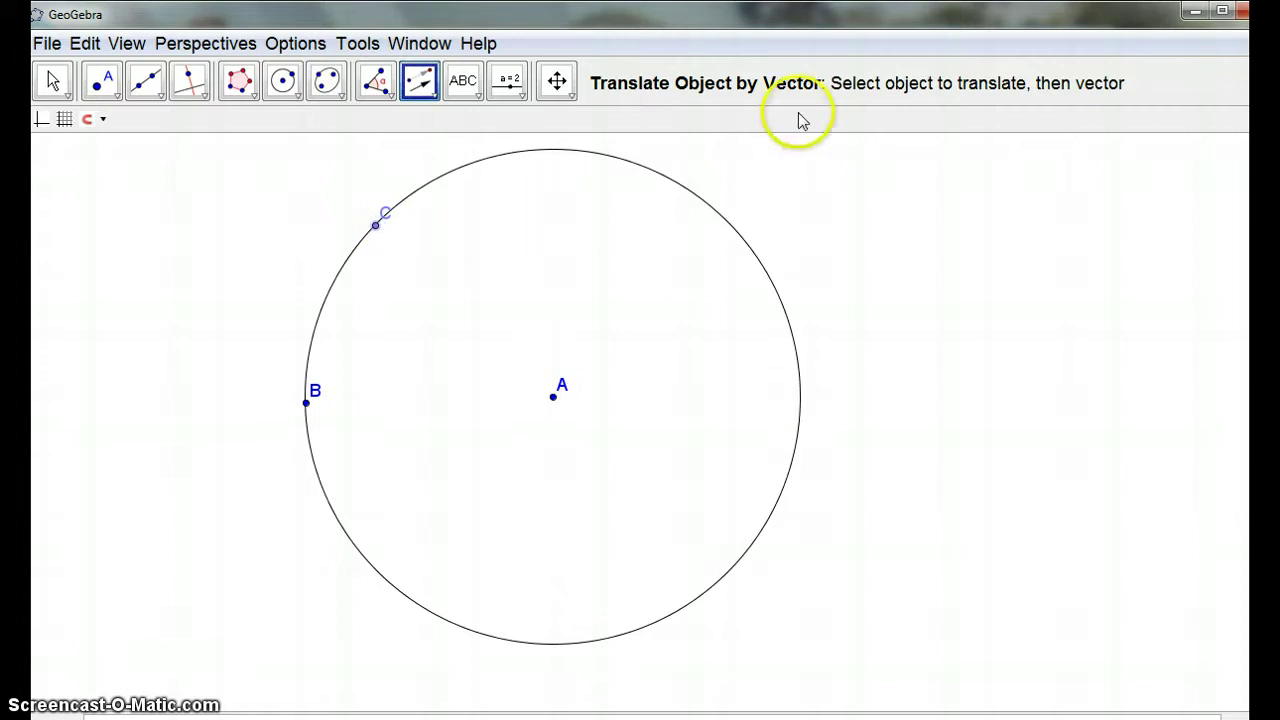
Draw a short vector DE at the upper left of the canvas
left_click(206, 95)
left_click(148, 88)
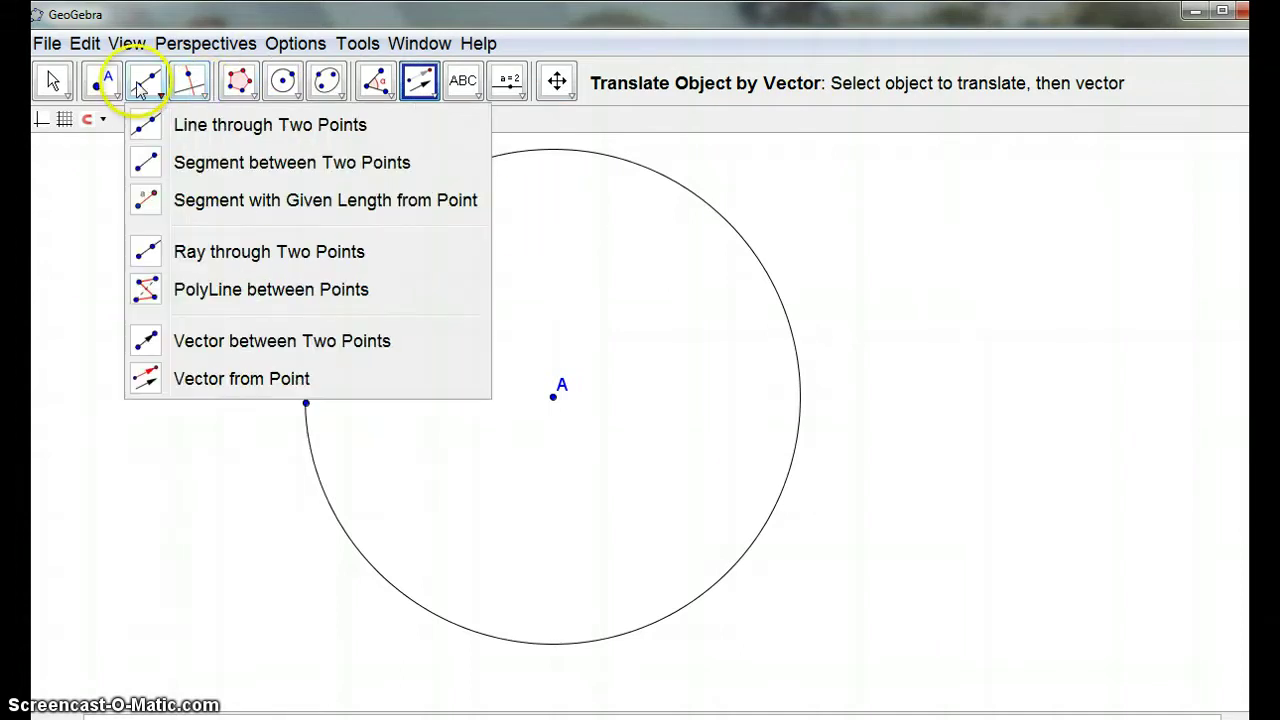
left_click(148, 341)
left_click(67, 192)
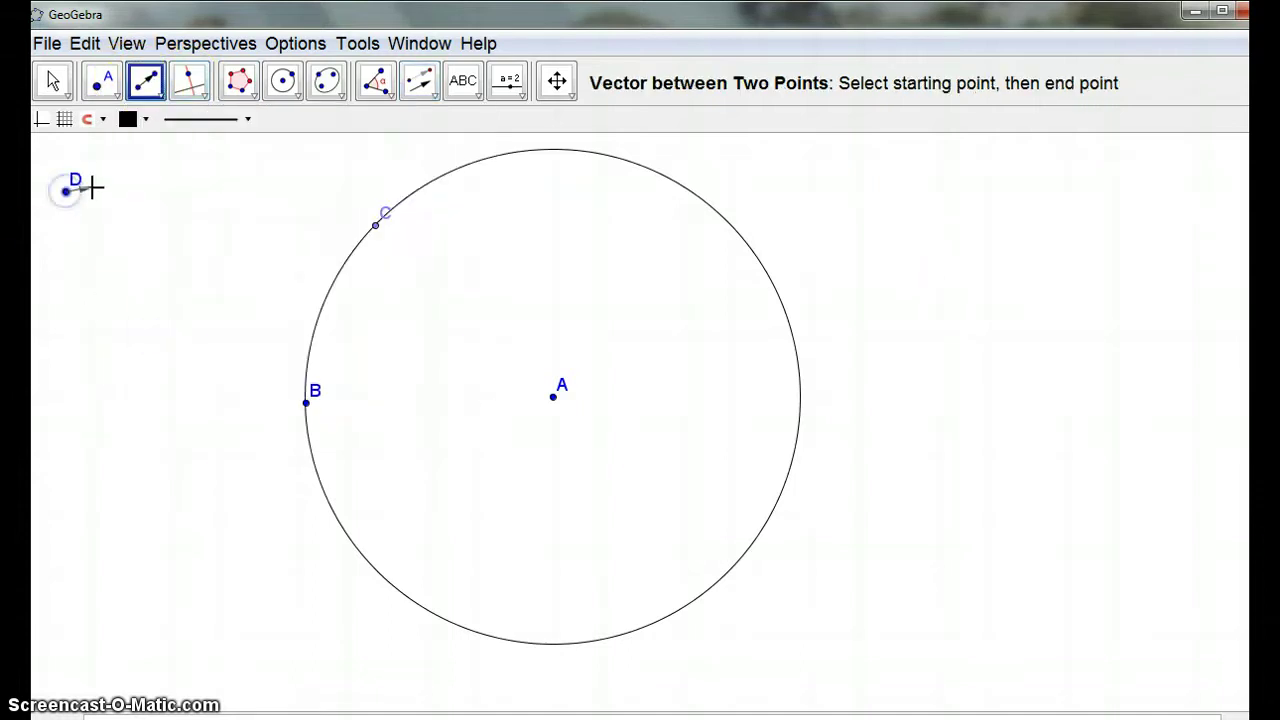
Translate point C by vector DE to create point C'
left_click(435, 98)
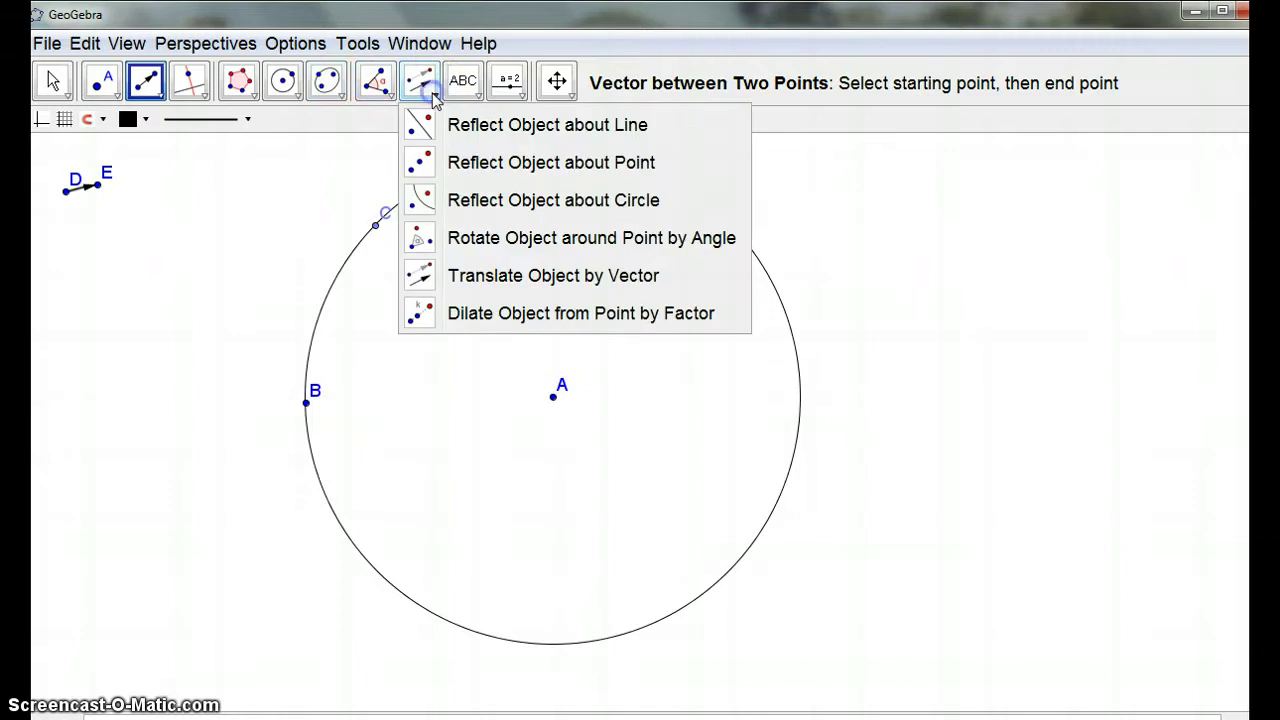
left_click(488, 275)
left_click(375, 222)
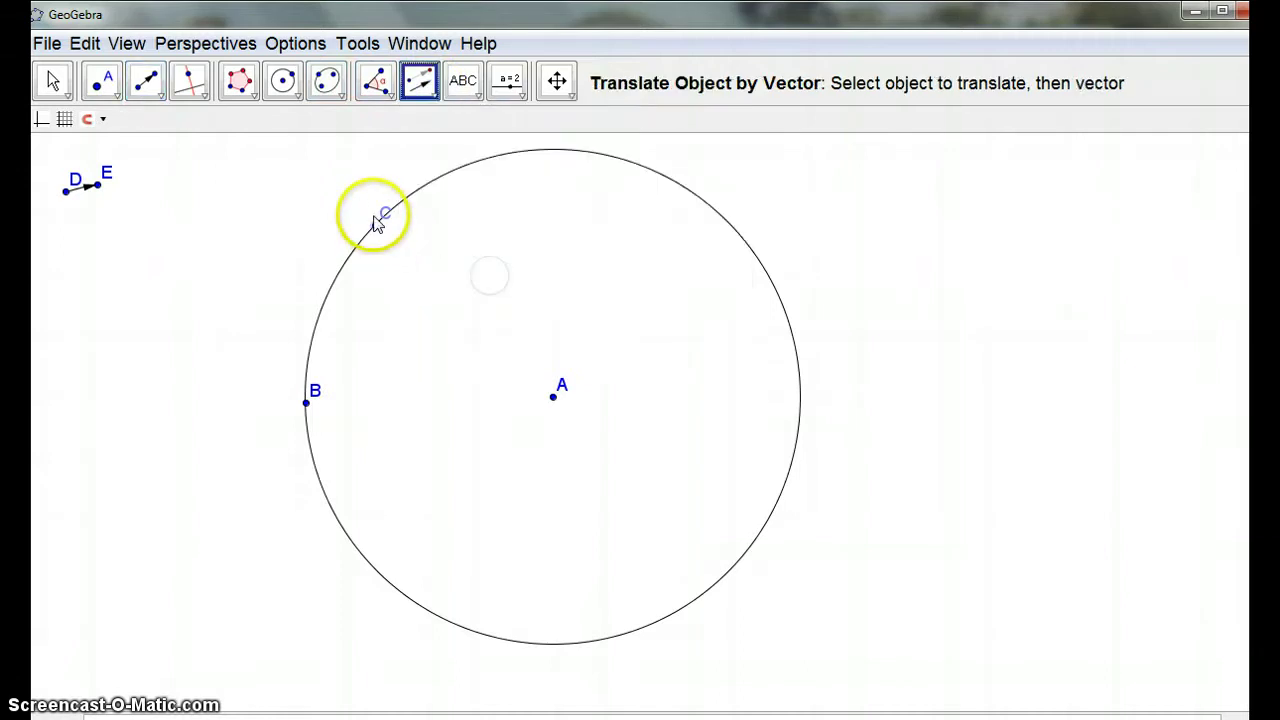
left_click(86, 188)
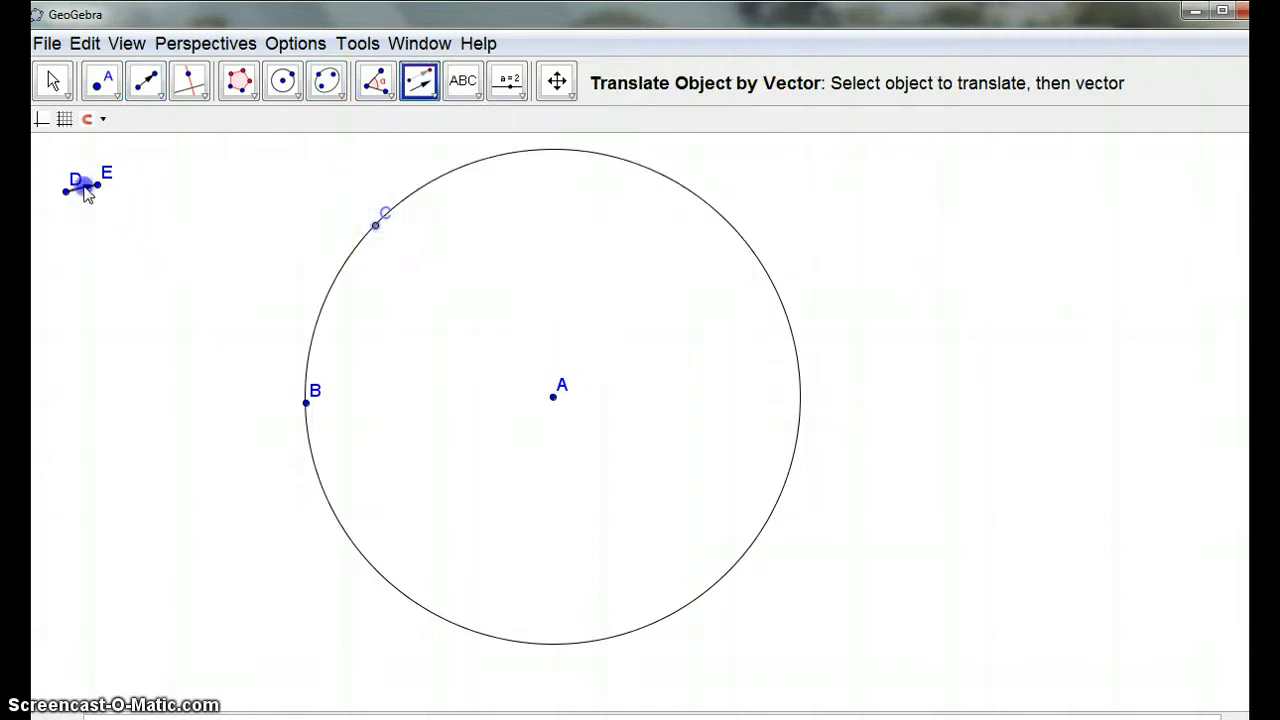
left_click(255, 125)
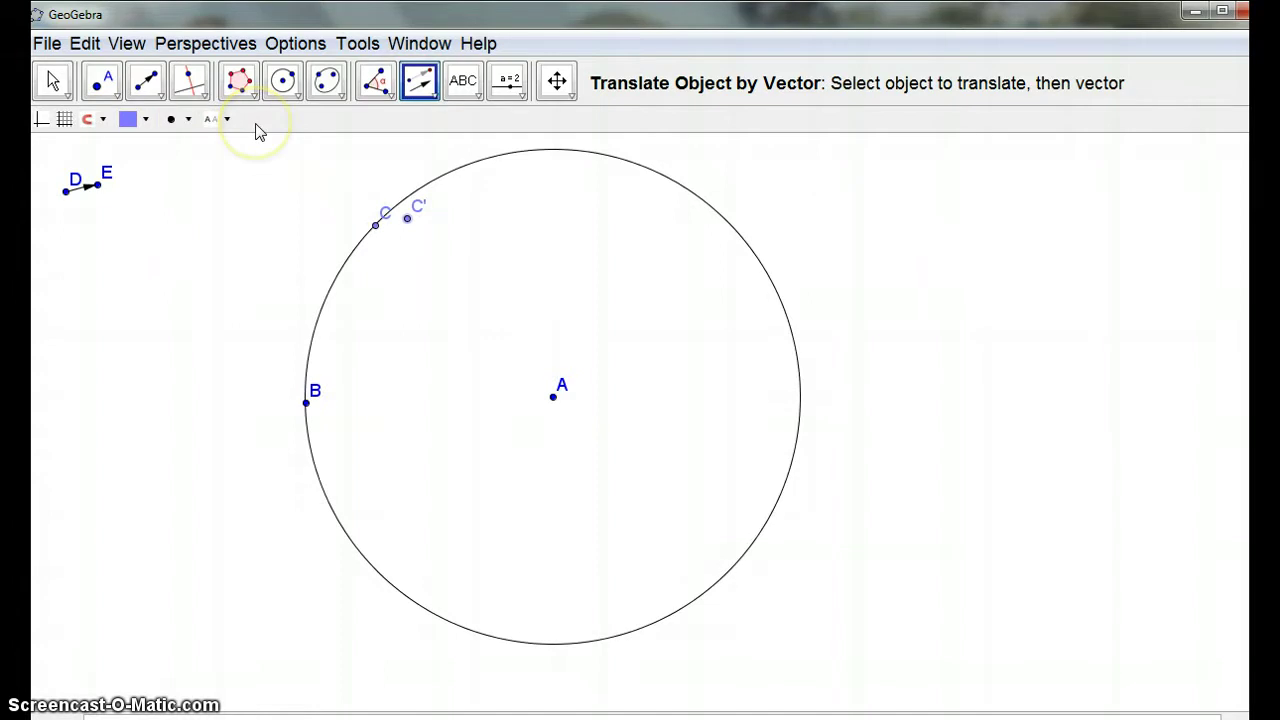
Build a regular octagon with 8 vertices on points C and C'
left_click(52, 80)
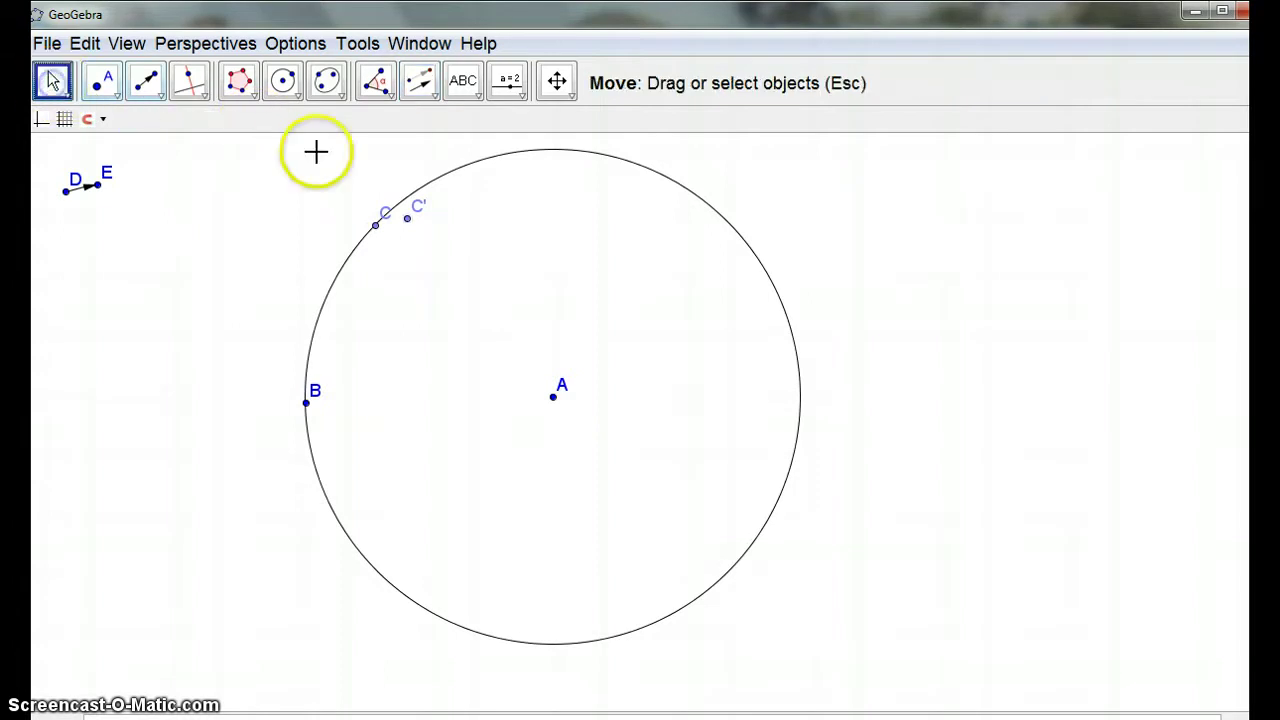
left_click(252, 100)
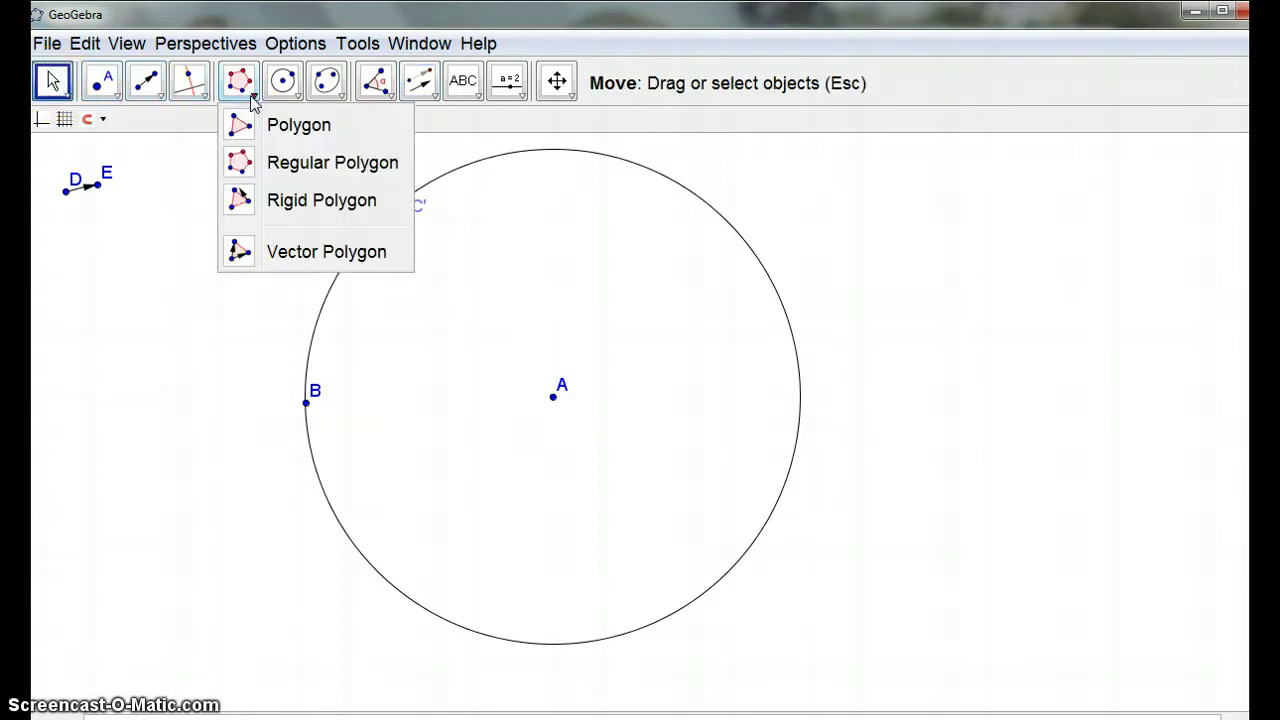
left_click(285, 163)
left_click(373, 224)
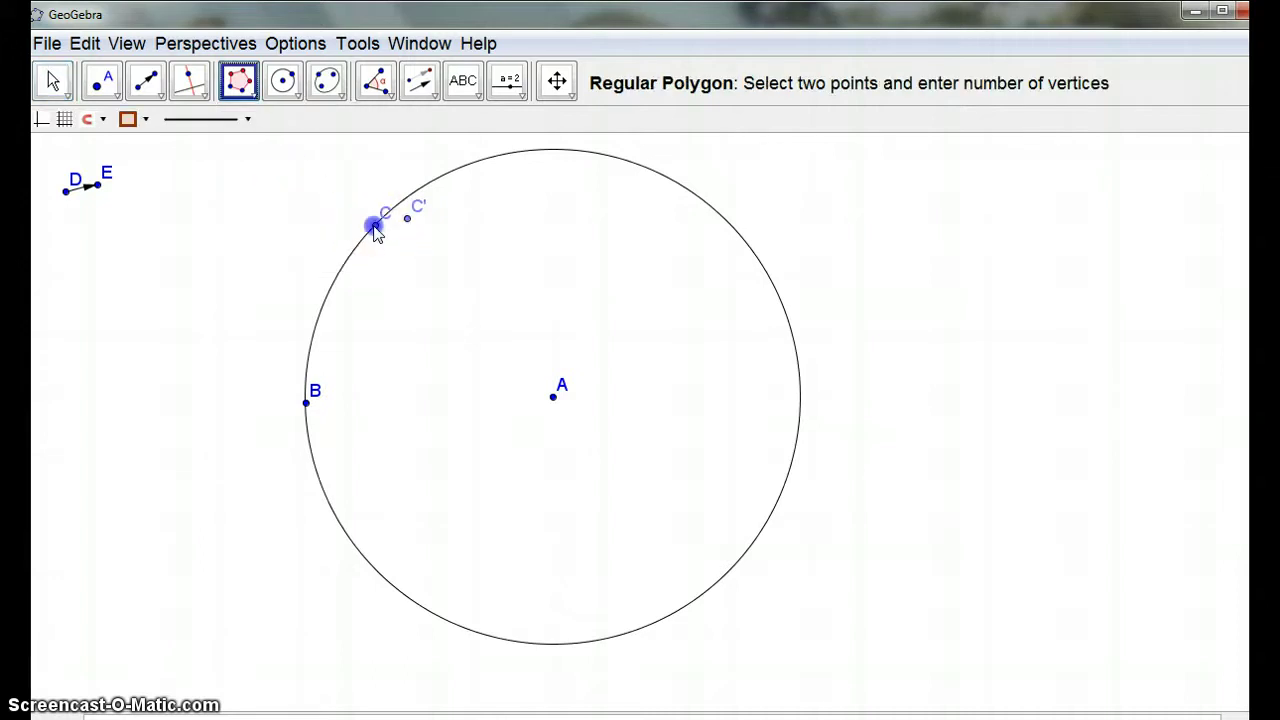
left_click(408, 220)
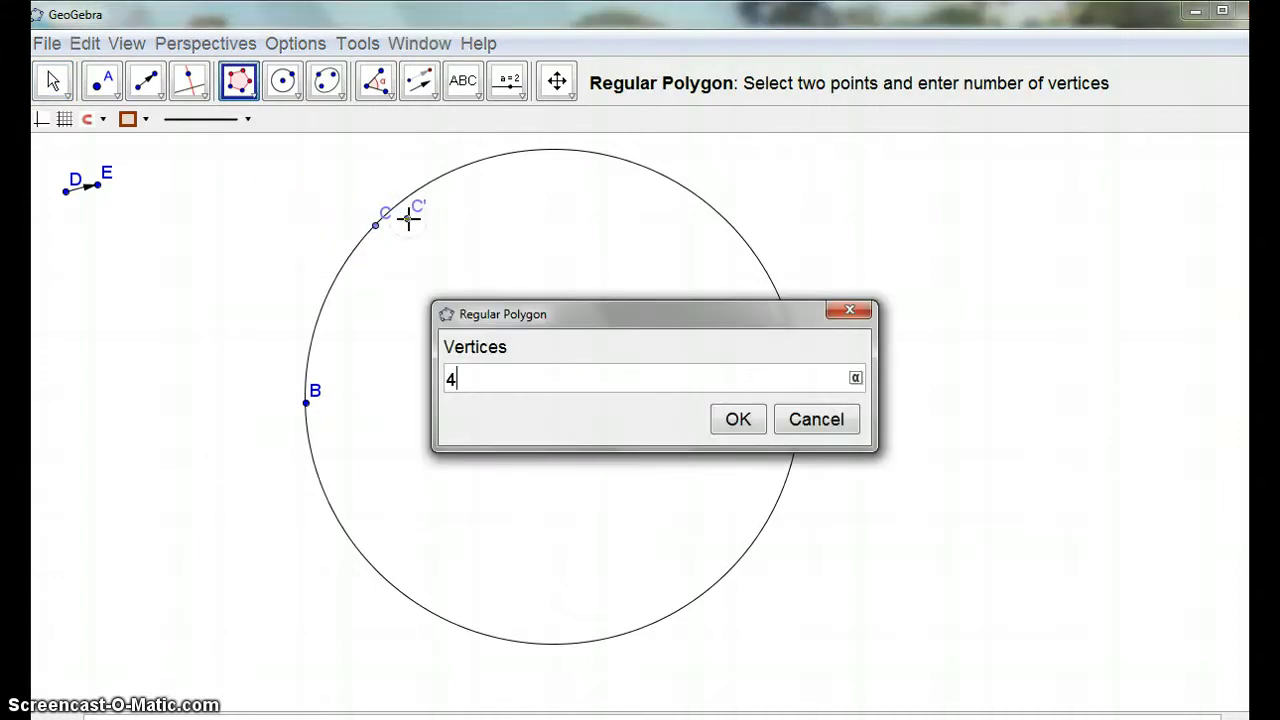
type("8")
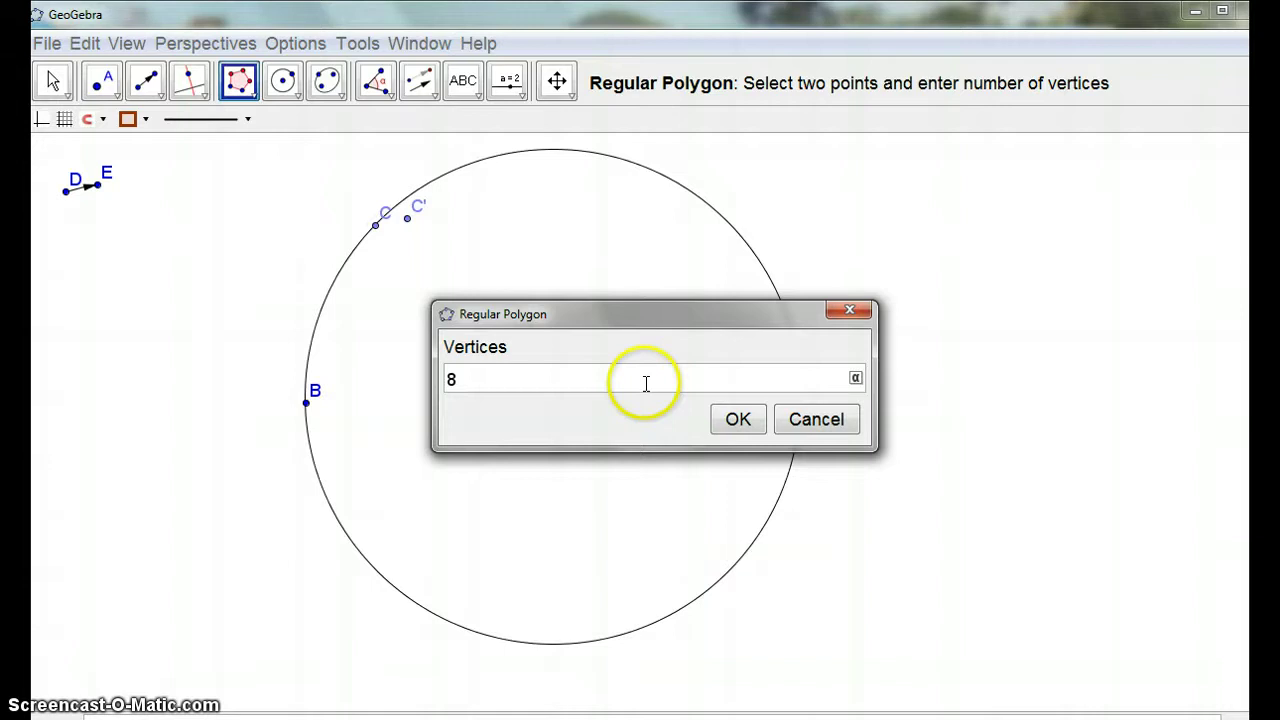
left_click(736, 418)
Turn on animation for point C and delete the stray point R
left_click_drag(398, 232, 374, 226)
right_click(374, 226)
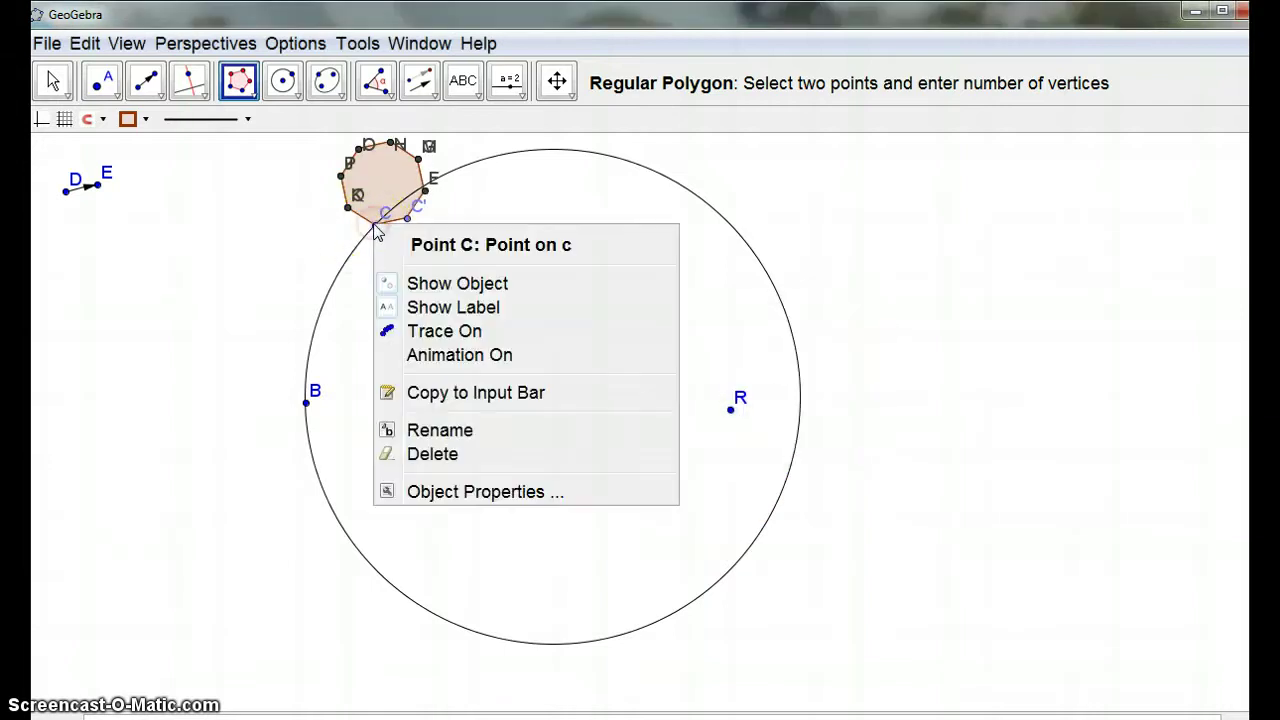
left_click(437, 362)
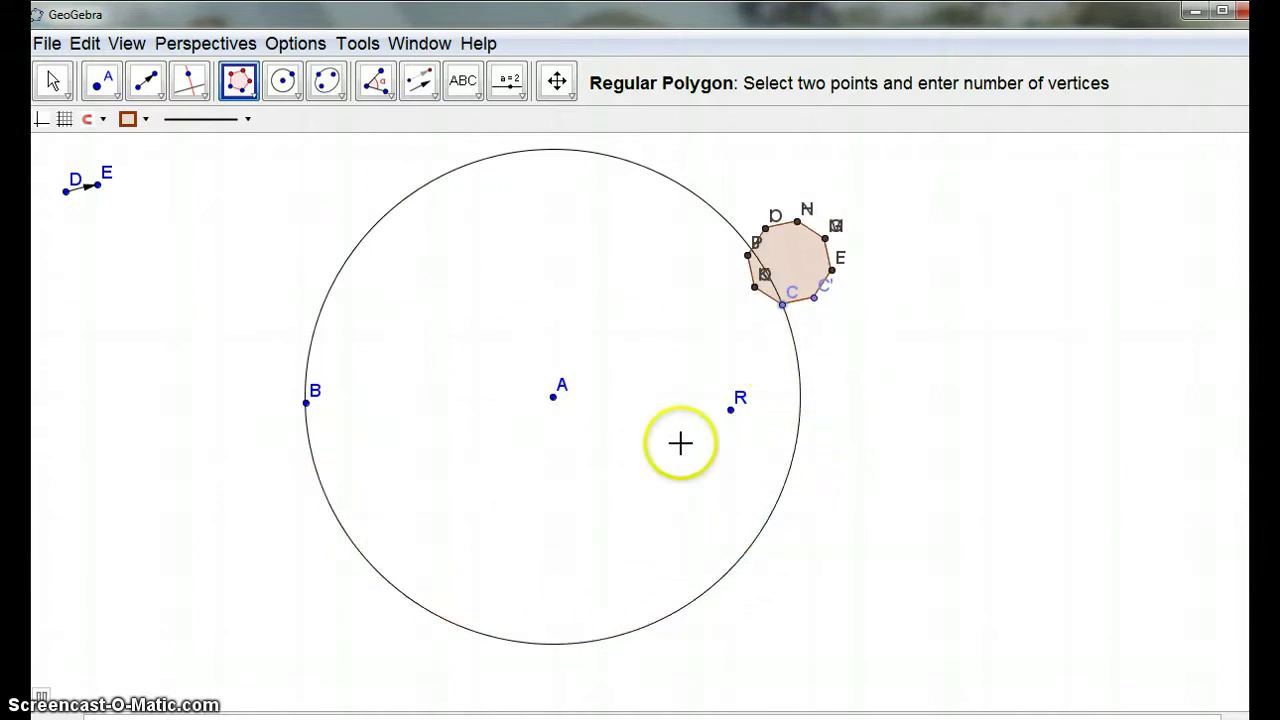
right_click(731, 410)
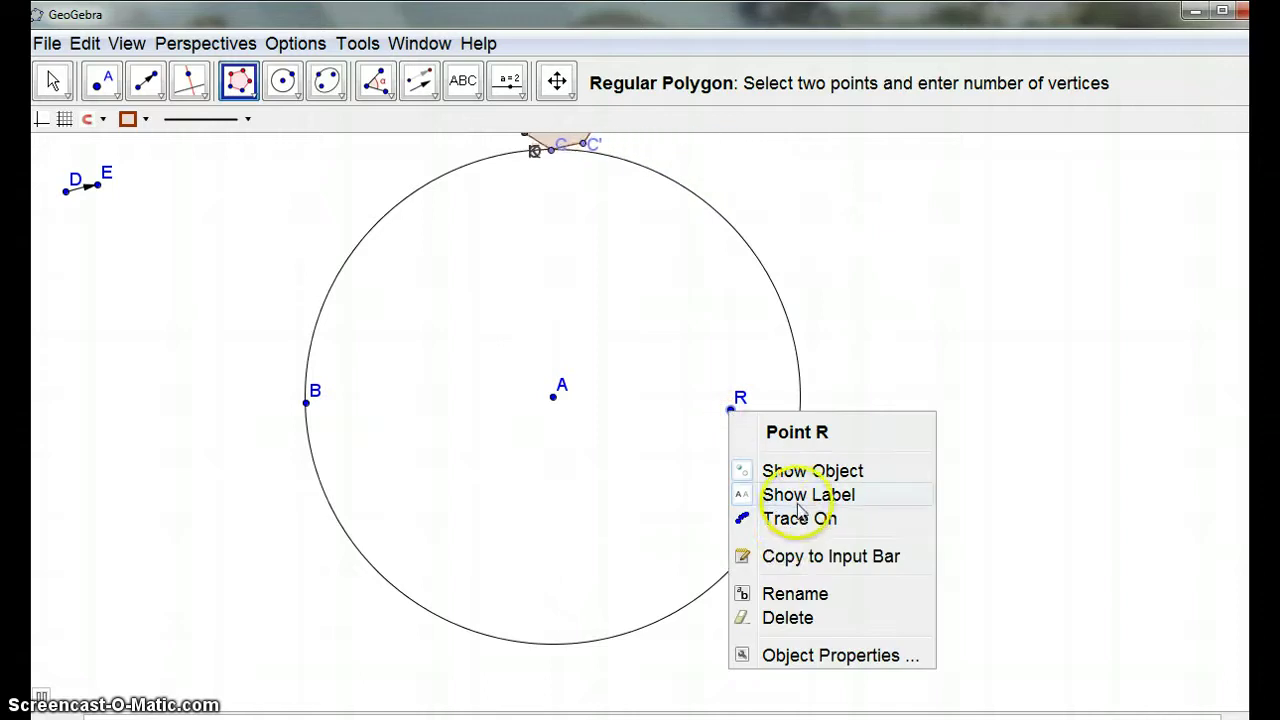
left_click(787, 617)
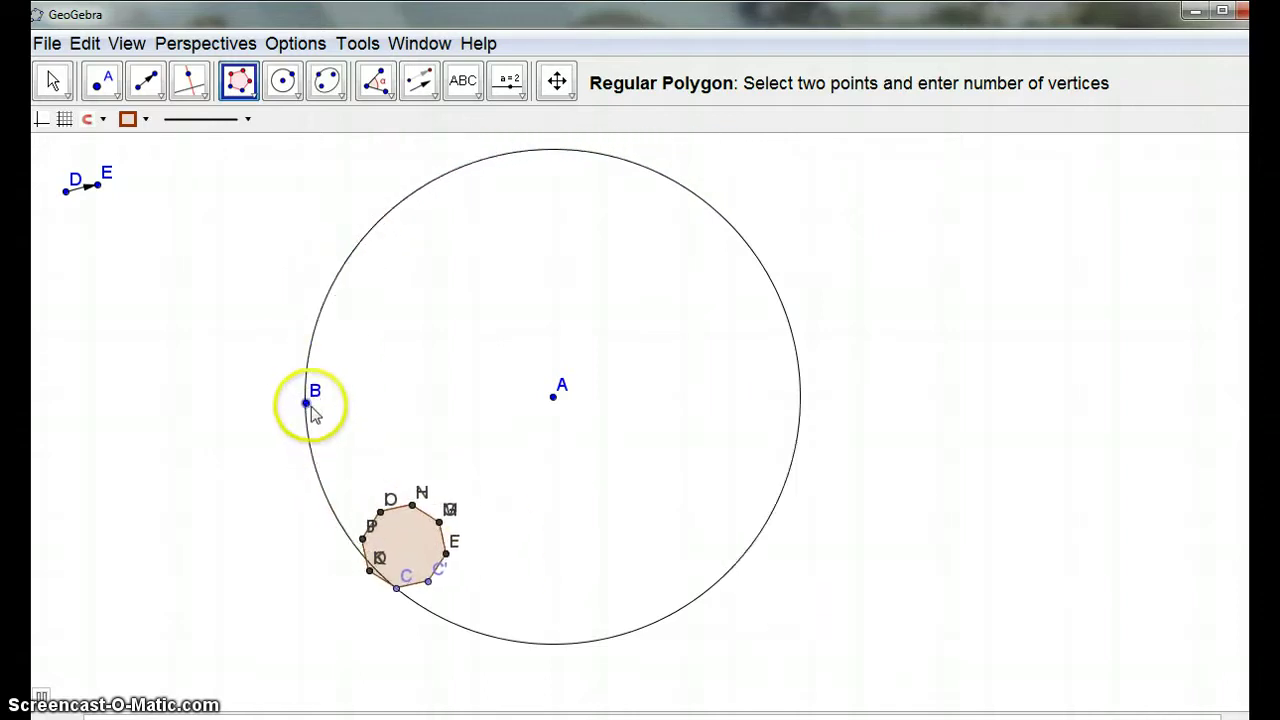
Drag point B inward to shrink the circle, then select the octagon's polygons
left_click_drag(309, 404, 425, 400)
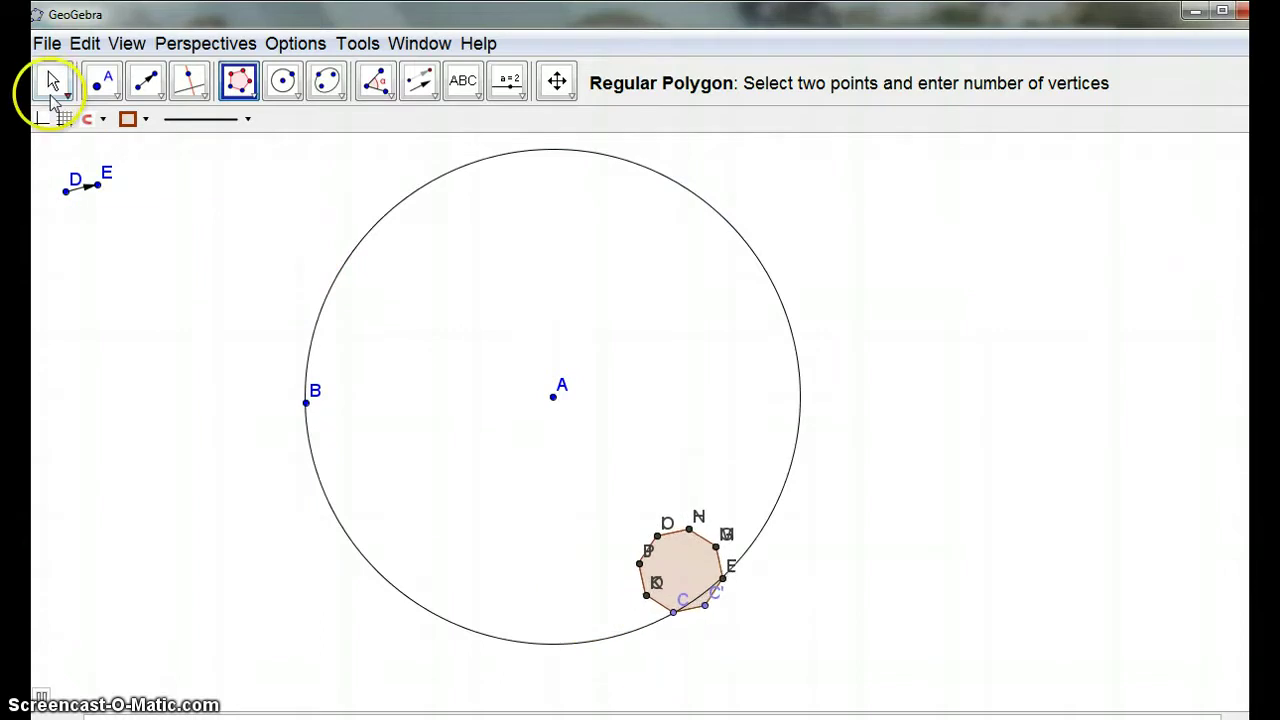
left_click(53, 81)
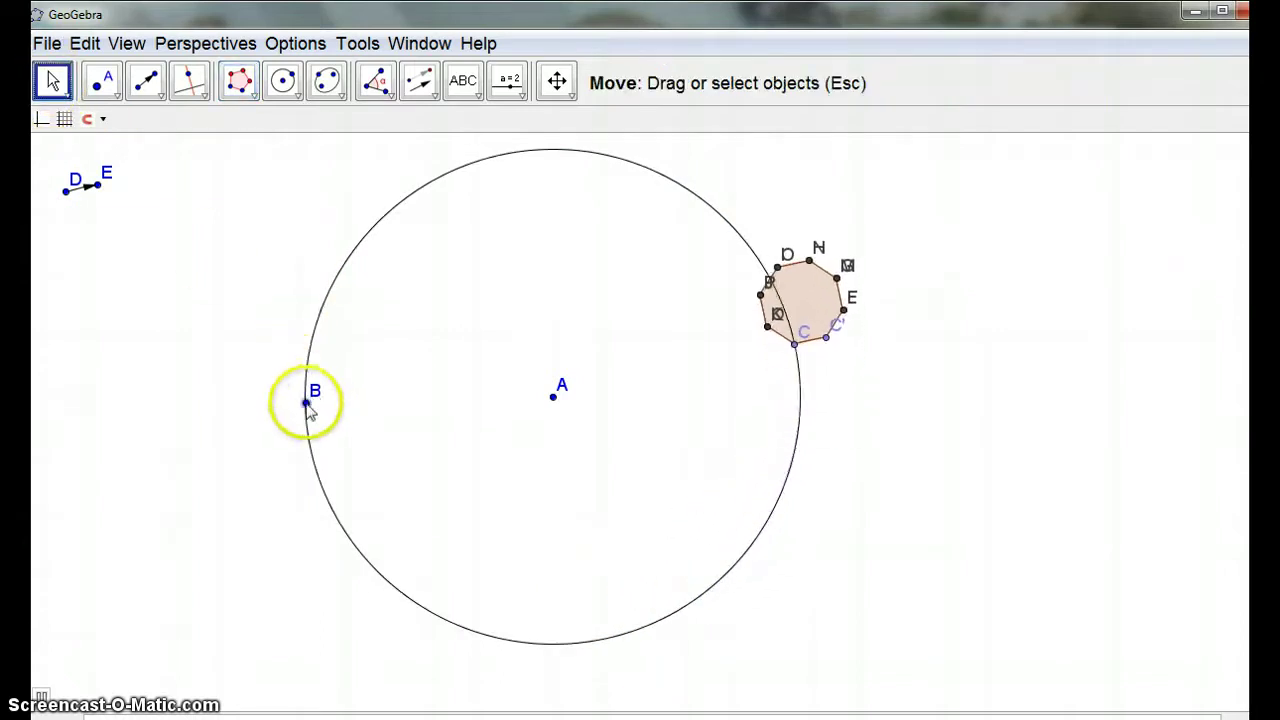
left_click_drag(309, 401, 407, 497)
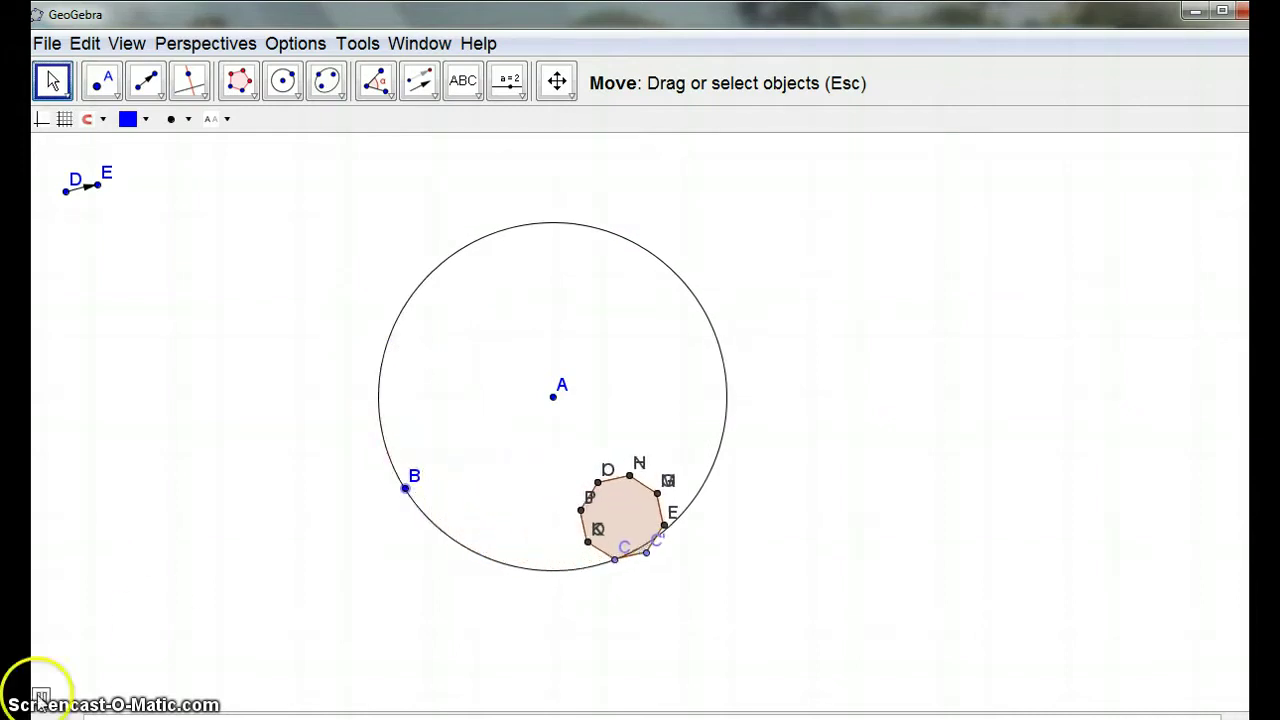
left_click_drag(600, 506, 640, 518)
Make the octagon red with line thickness 12 and fill opacity about 32
right_click(640, 518)
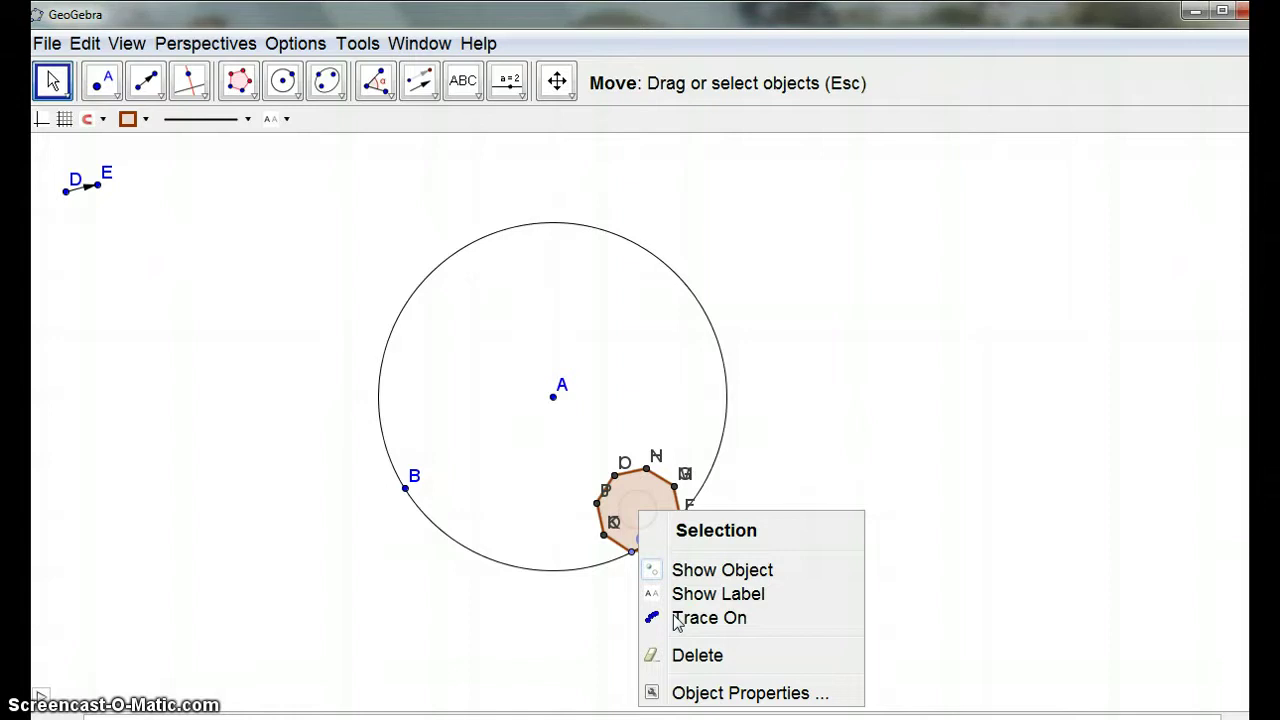
left_click(709, 694)
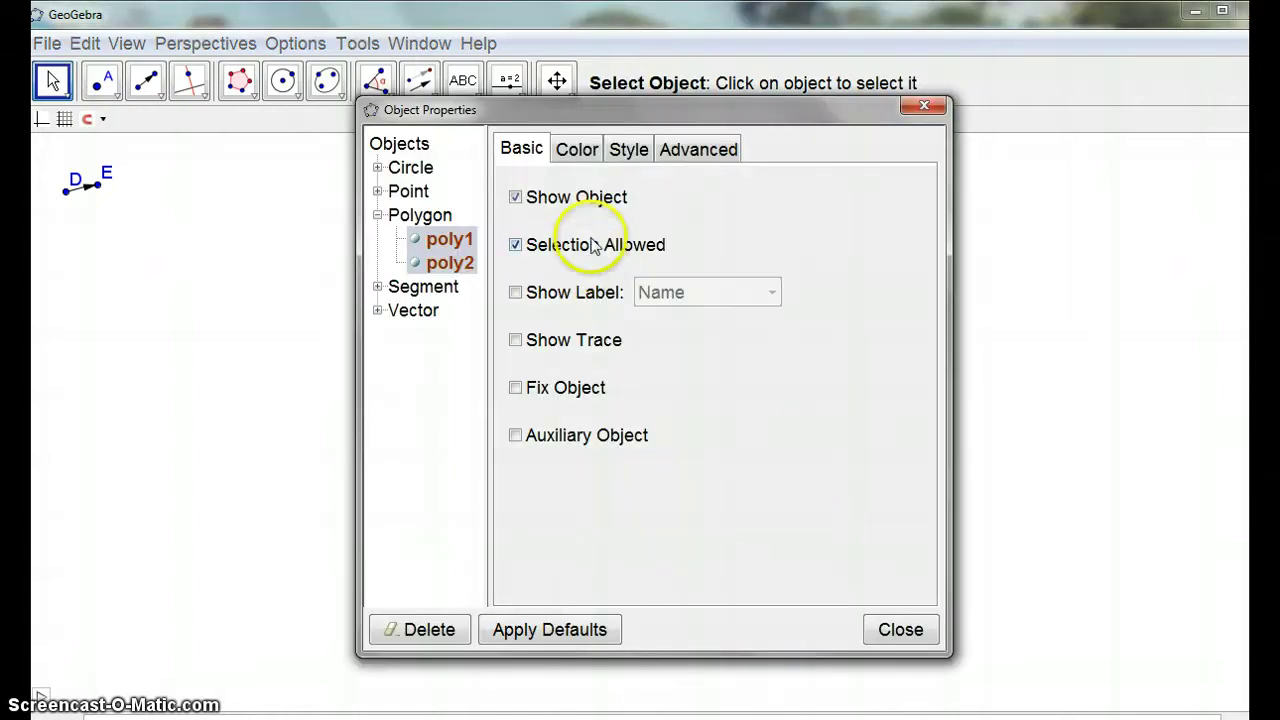
left_click(580, 152)
left_click(695, 237)
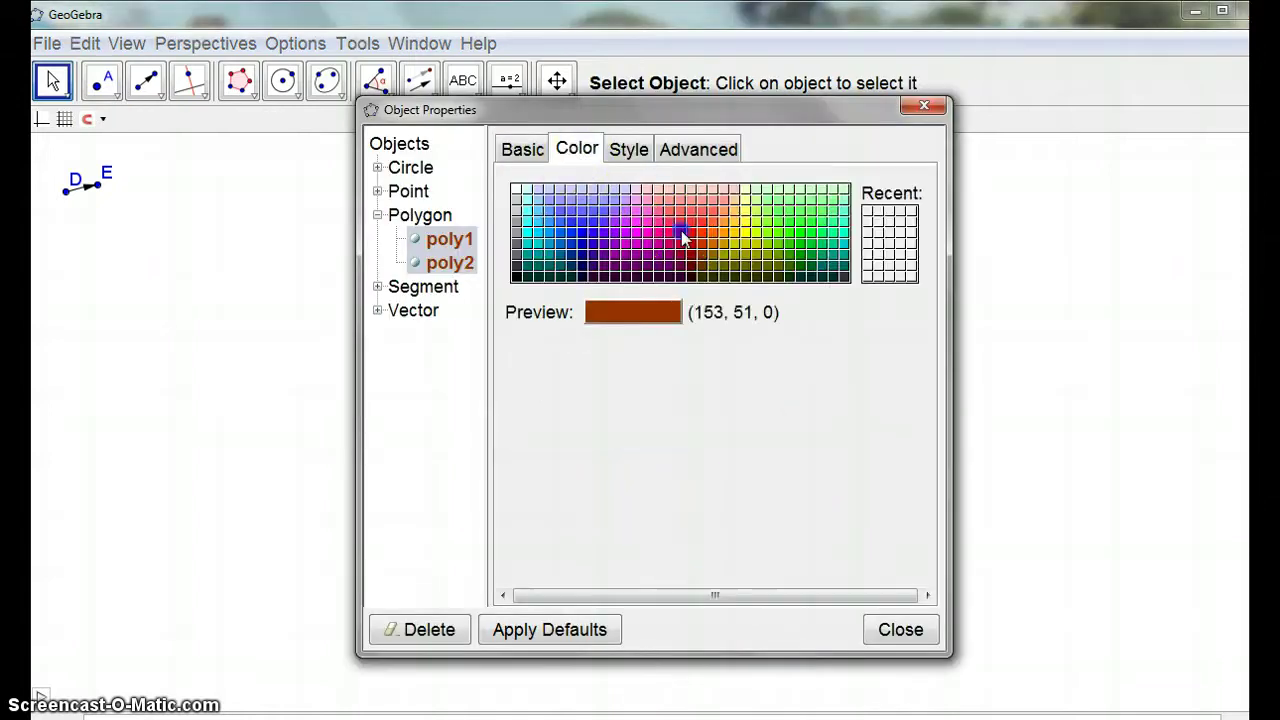
left_click(632, 150)
left_click_drag(549, 216, 748, 218)
left_click_drag(544, 397, 583, 397)
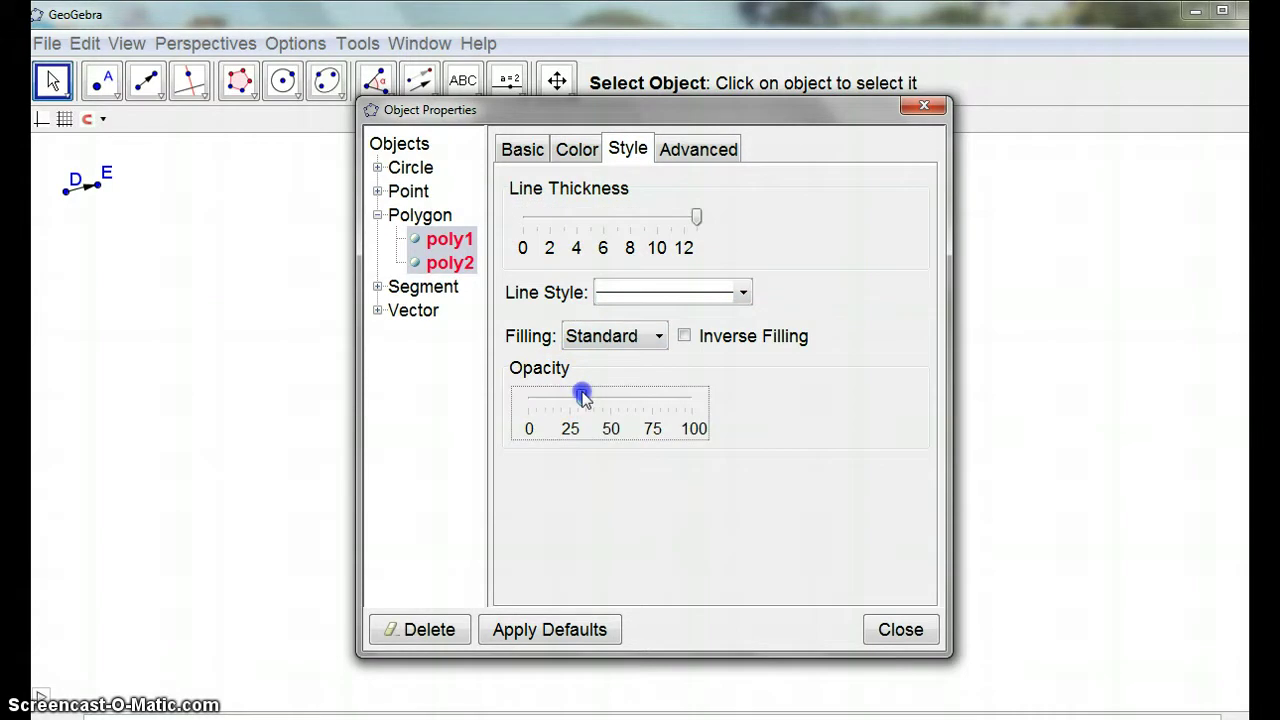
Give the octagon a hatched fill angled about 15° with spacing about 10
left_click(661, 339)
left_click(684, 336)
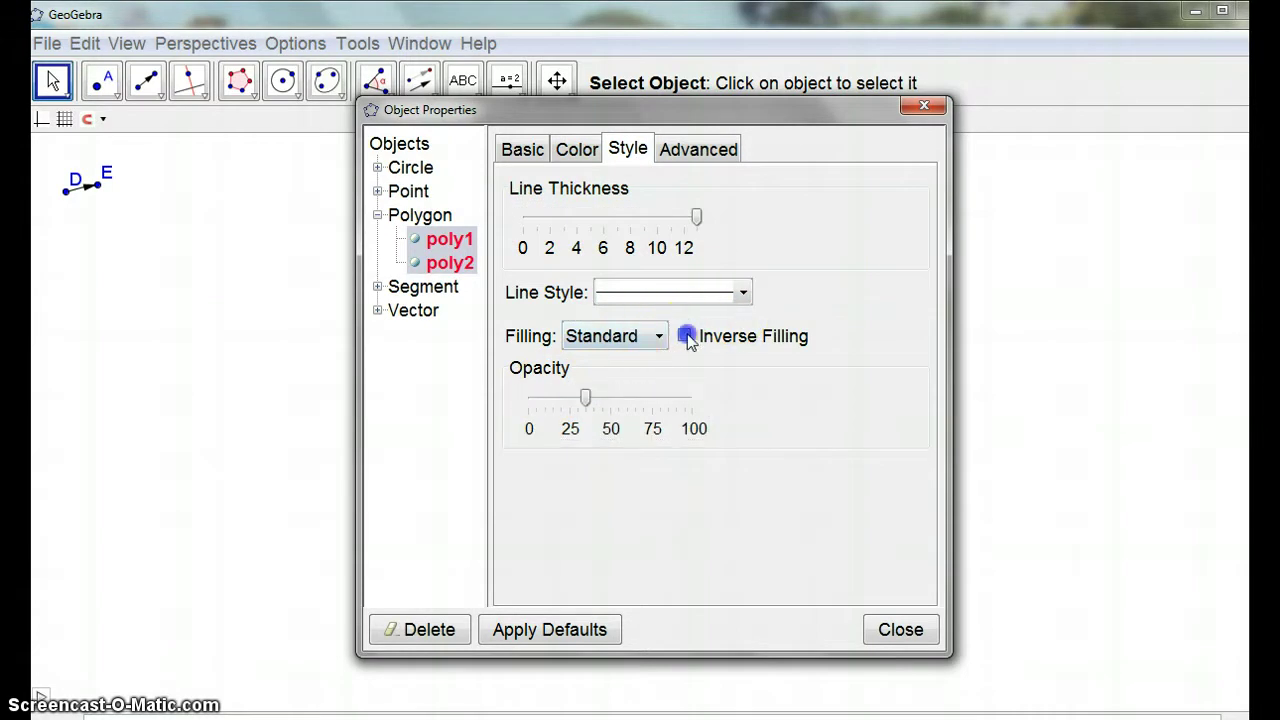
left_click(685, 337)
left_click(662, 340)
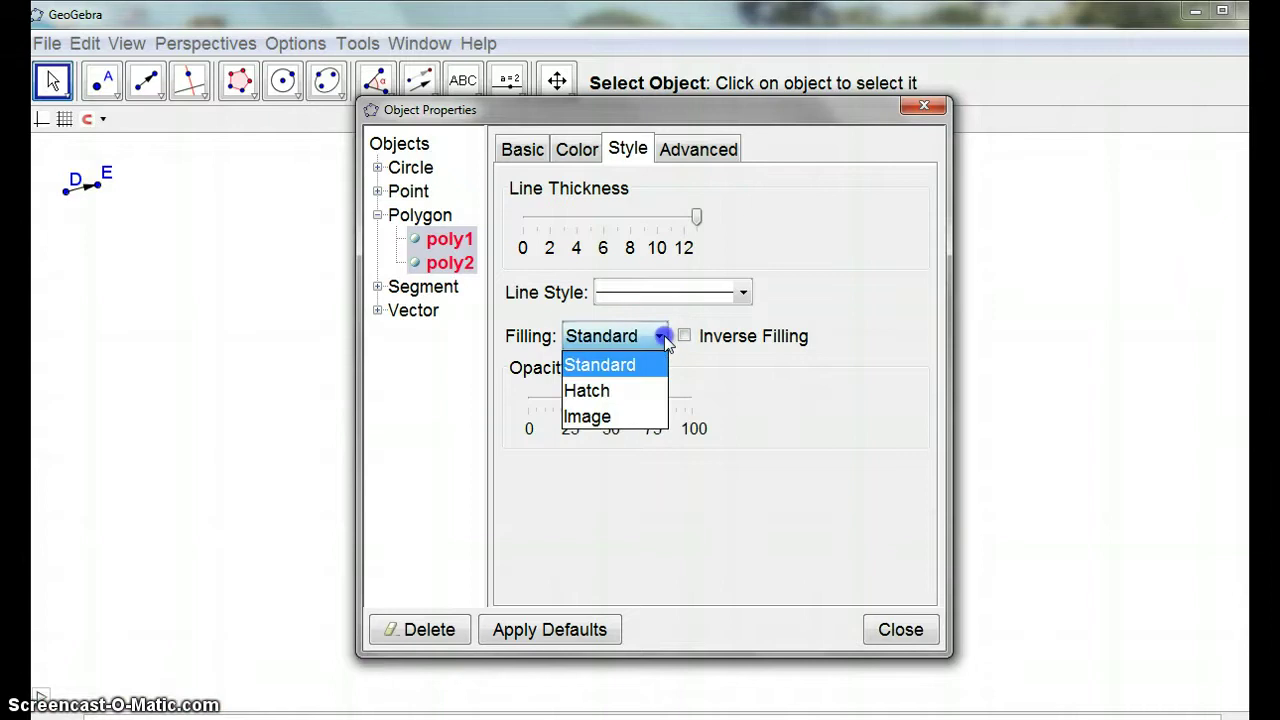
left_click(624, 391)
left_click_drag(806, 496, 858, 496)
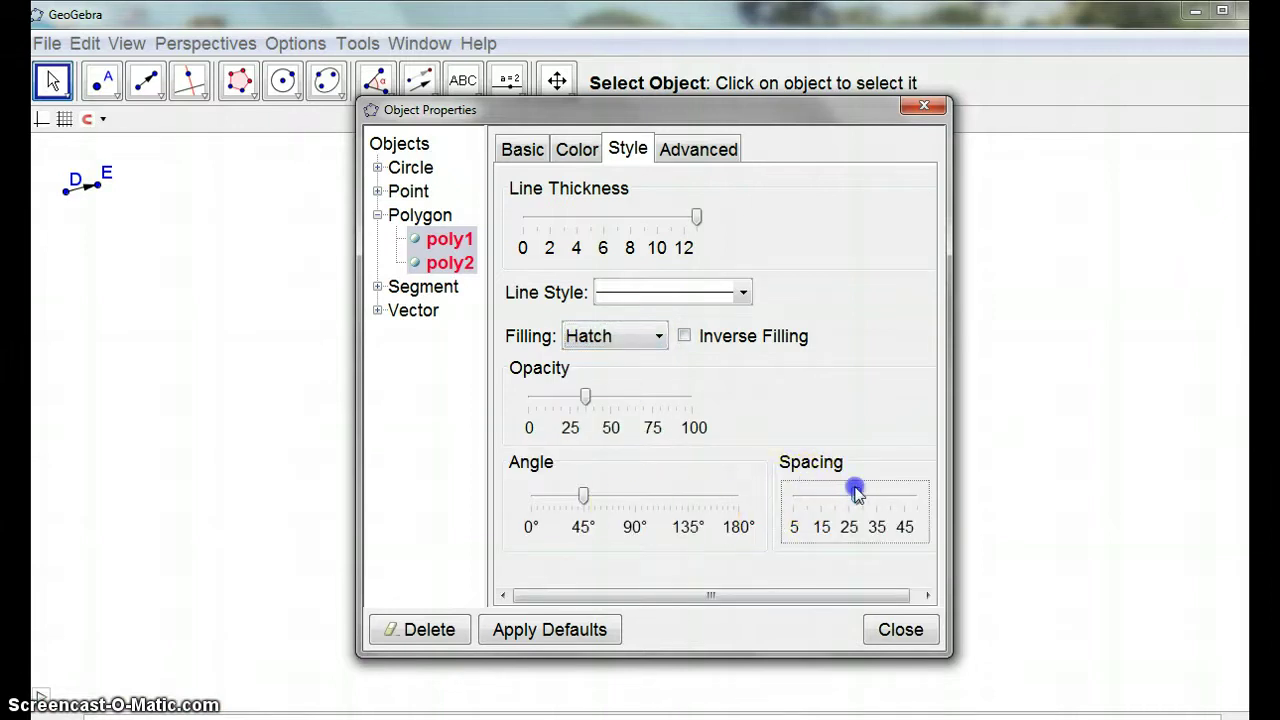
left_click_drag(585, 496, 640, 496)
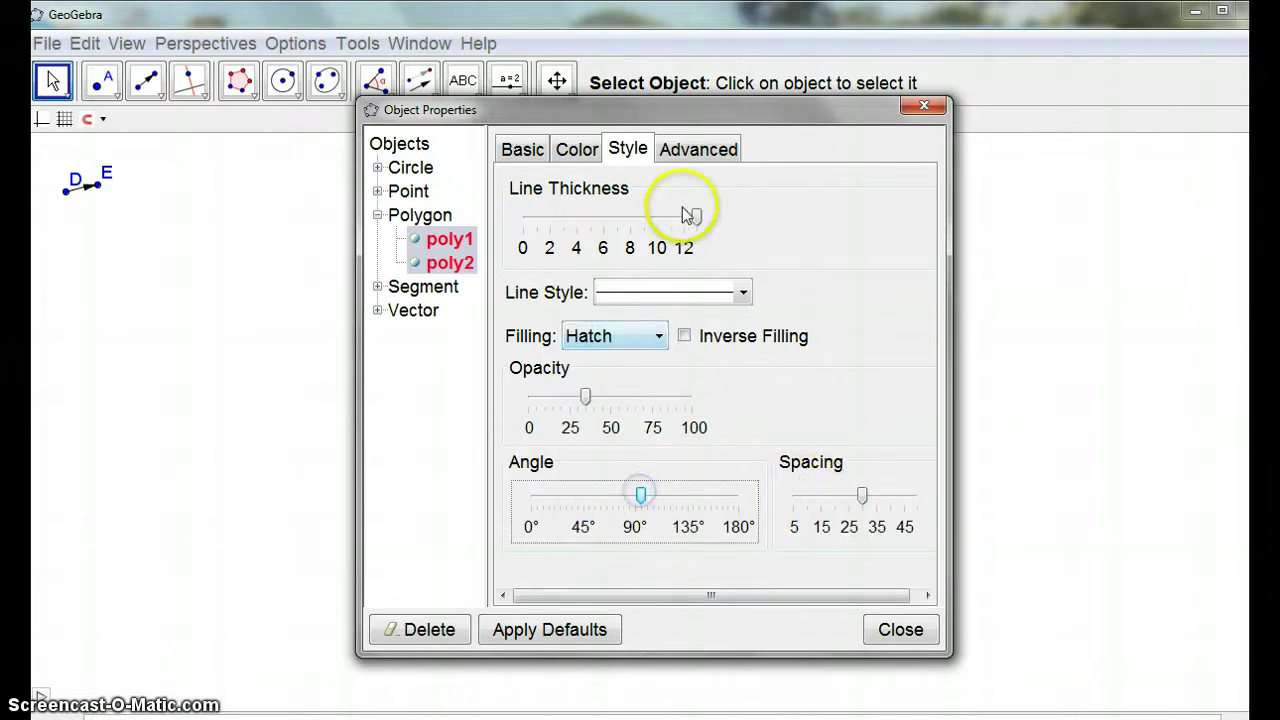
left_click_drag(757, 138, 1043, 71)
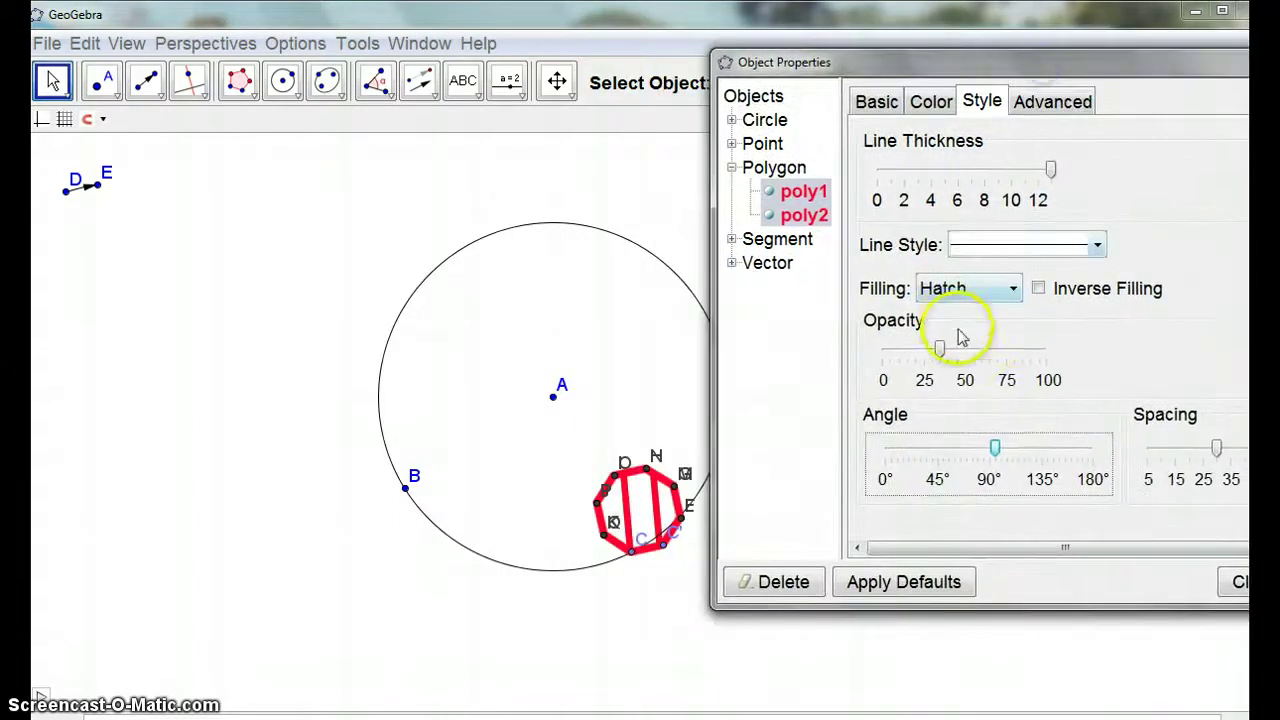
left_click(995, 447)
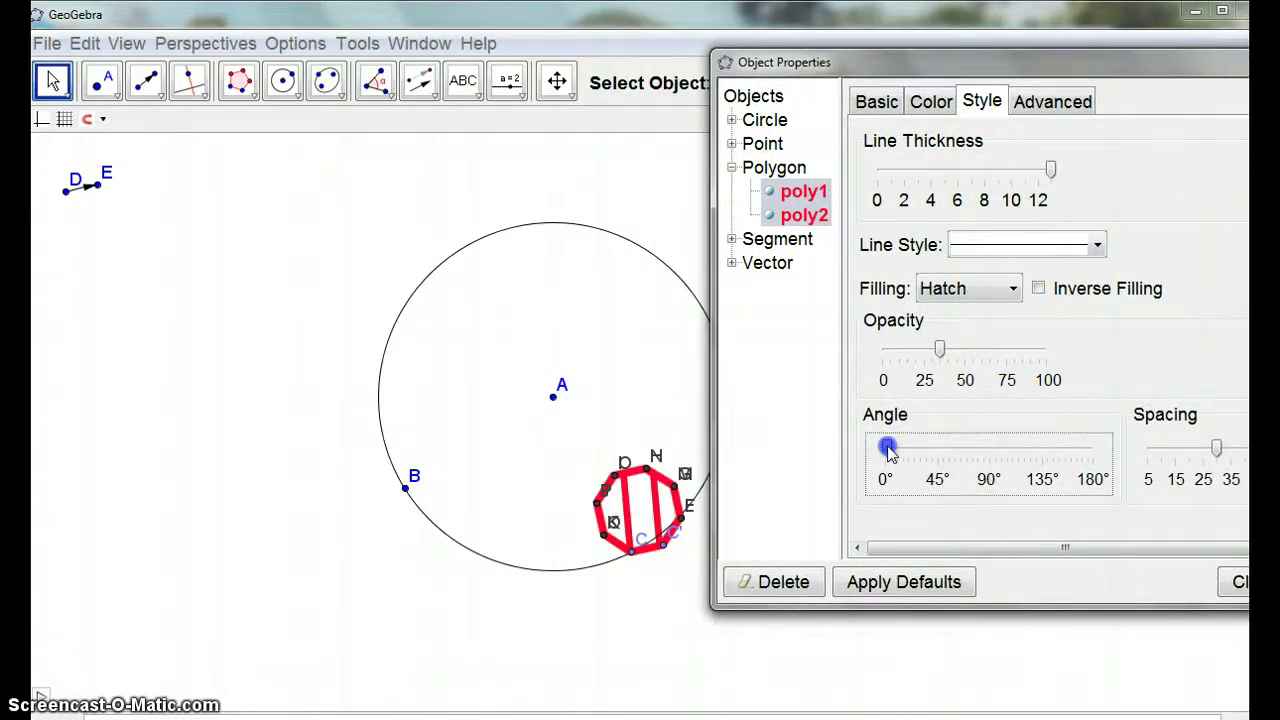
left_click_drag(889, 450, 908, 452)
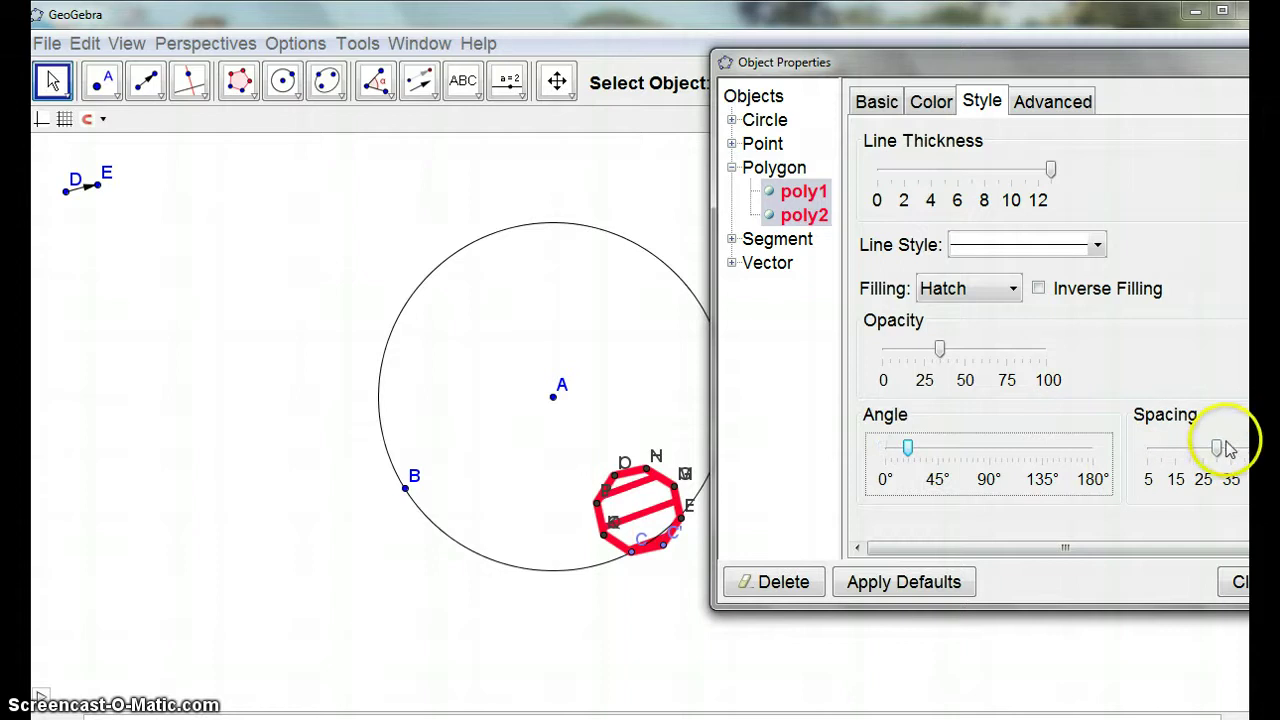
left_click_drag(1219, 449, 1161, 456)
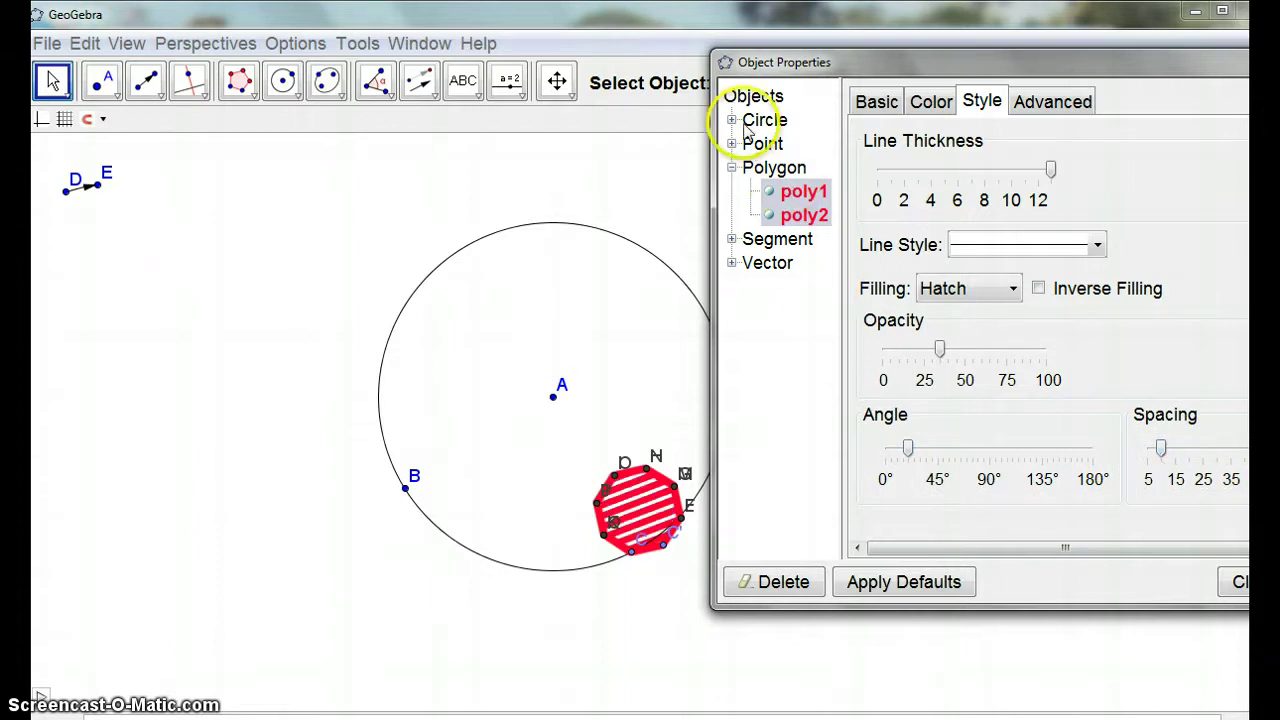
Select all the points in the Object Properties list
left_click(762, 145)
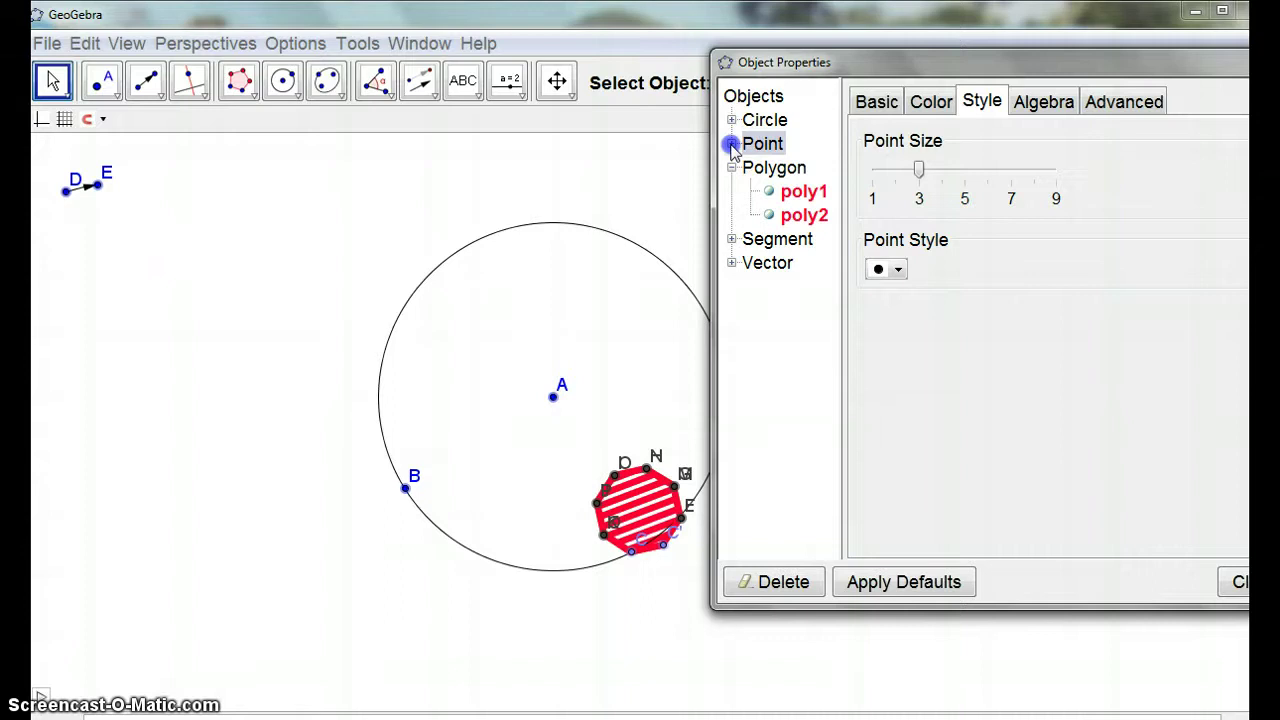
left_click(732, 146)
left_click(782, 128)
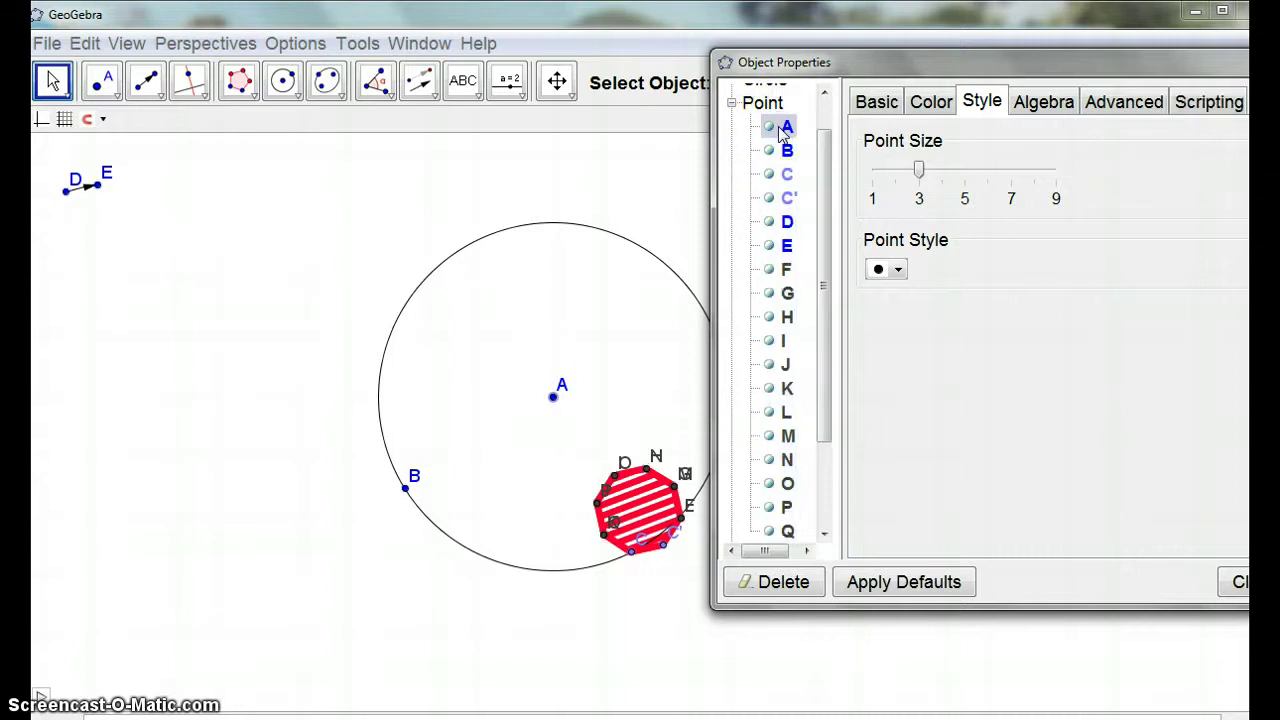
key("Down")
key("Down")
key("Down")
key("Down")
key("Down")
left_click(782, 127)
key("shift+Down")
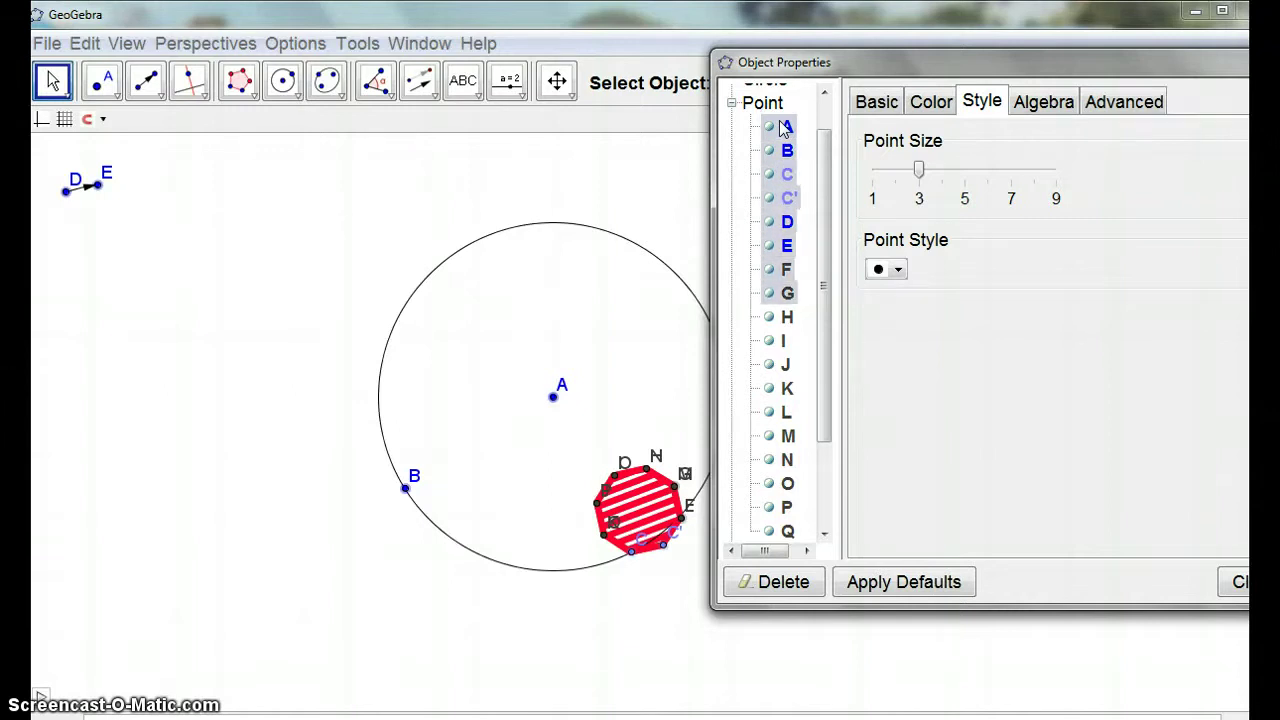
key("shift+Down")
key("shift+Down")
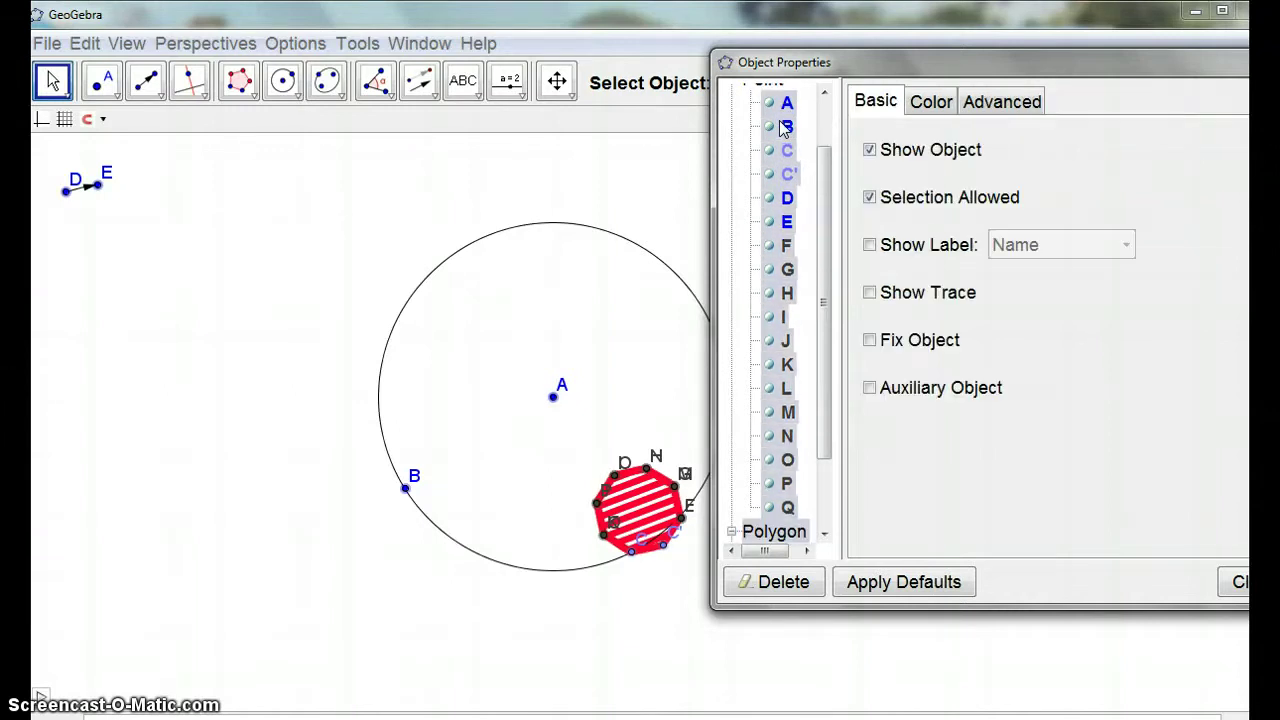
key("shift+Up")
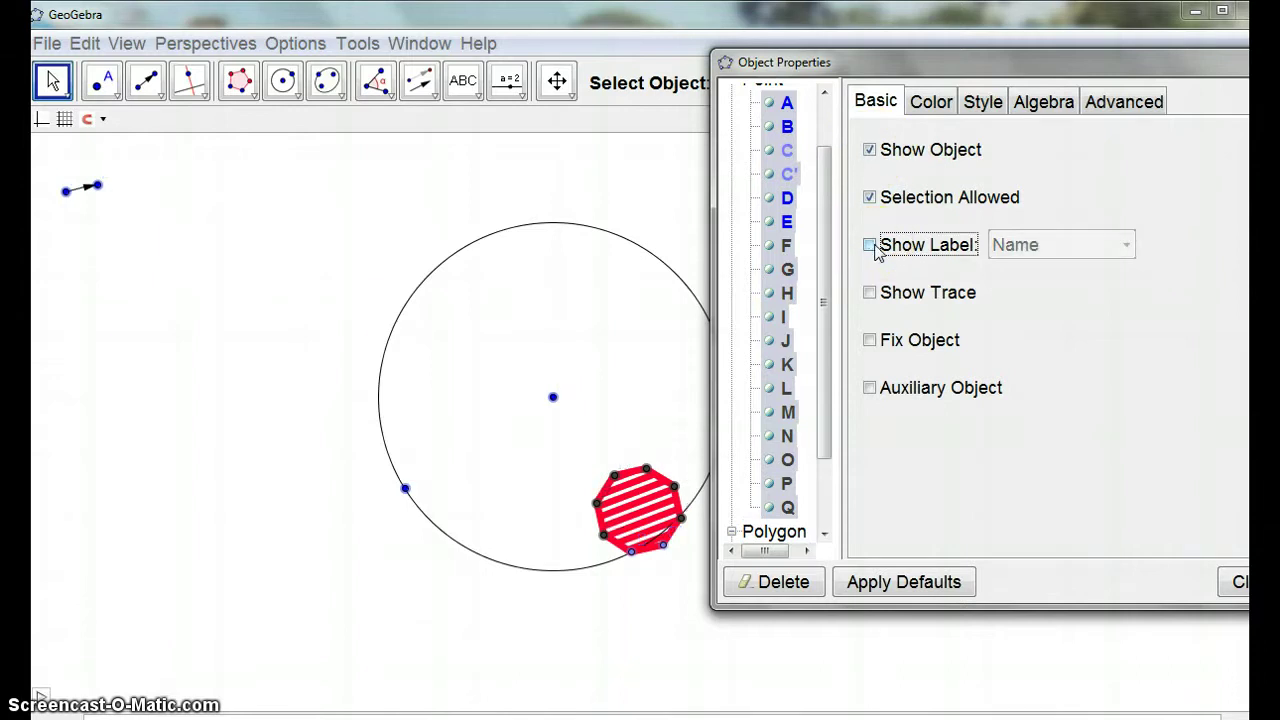
Make the selected points unlabelled, purple, and point size 9
left_click(925, 110)
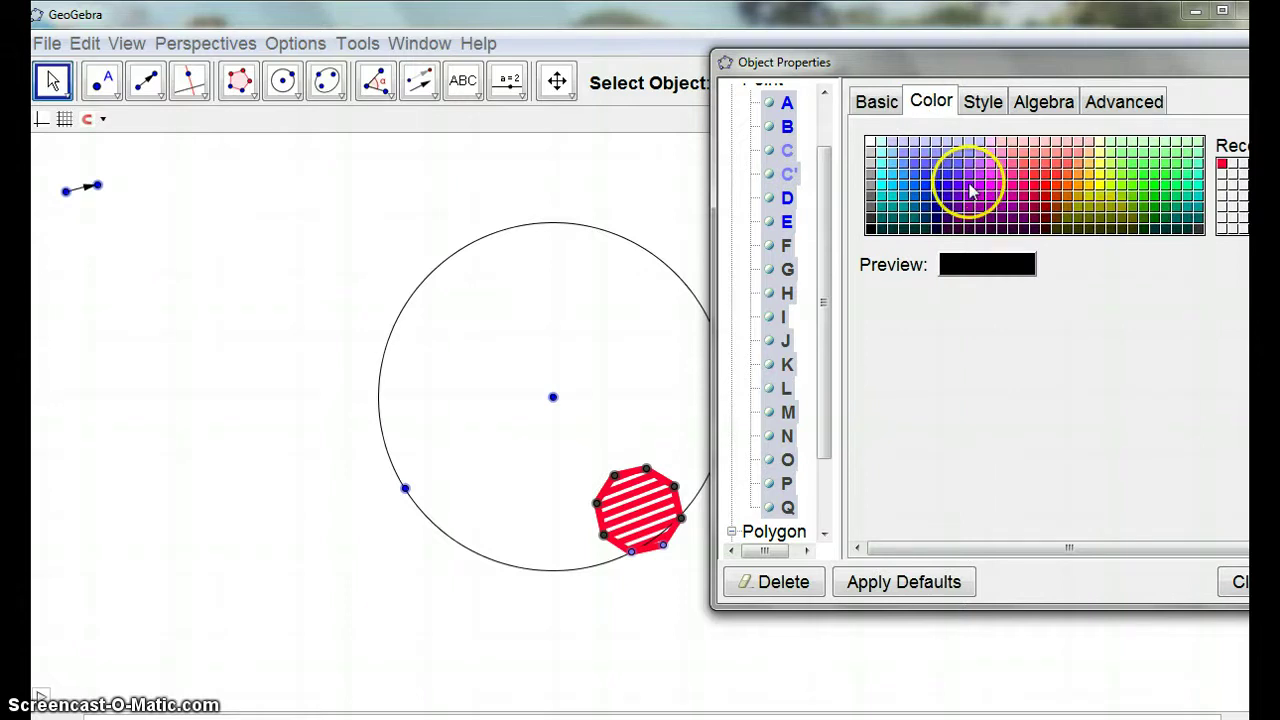
left_click(983, 104)
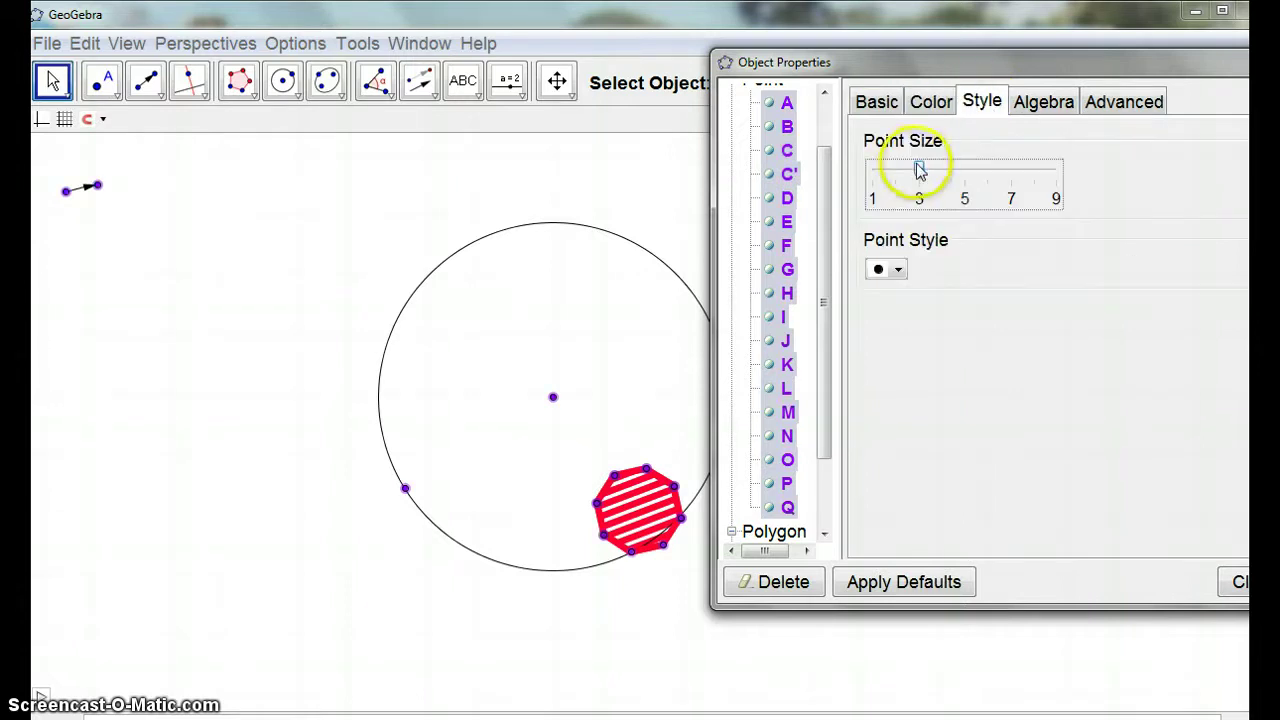
left_click_drag(1100, 180, 1105, 183)
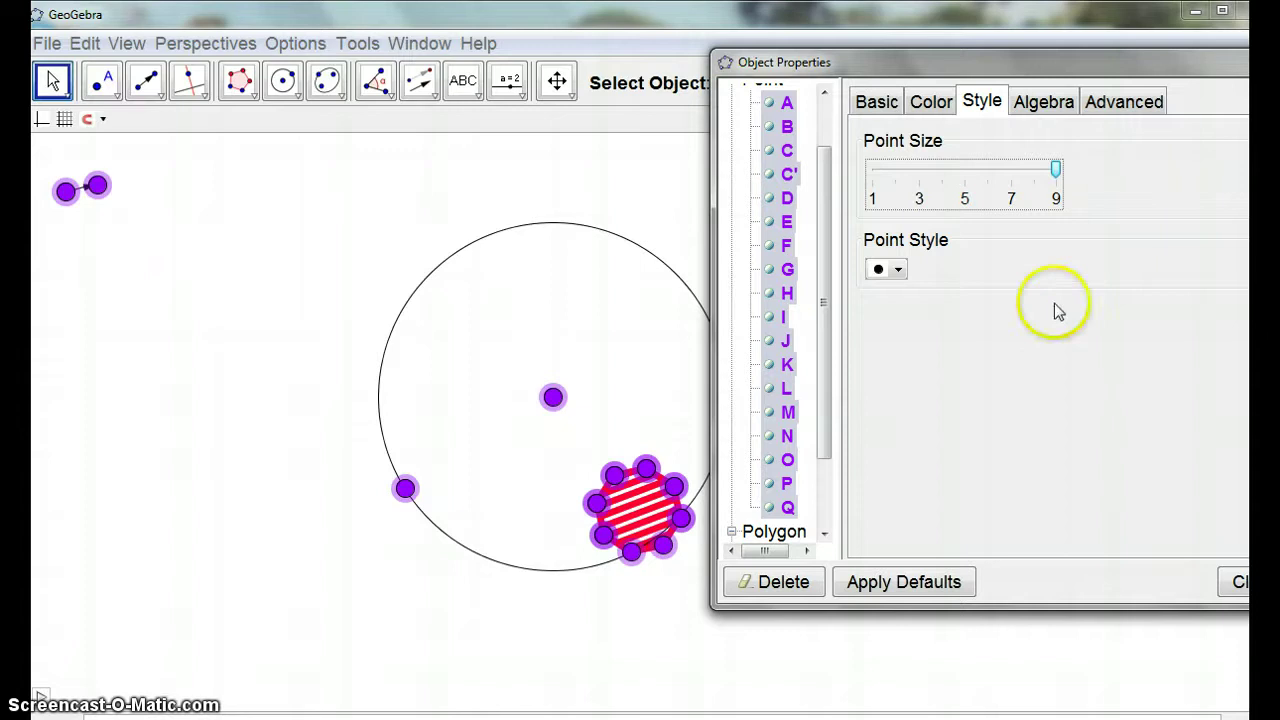
left_click_drag(830, 258, 814, 86)
Colour the circle pale yellow (255,255,204) with line thickness 9, then close properties
left_click(763, 121)
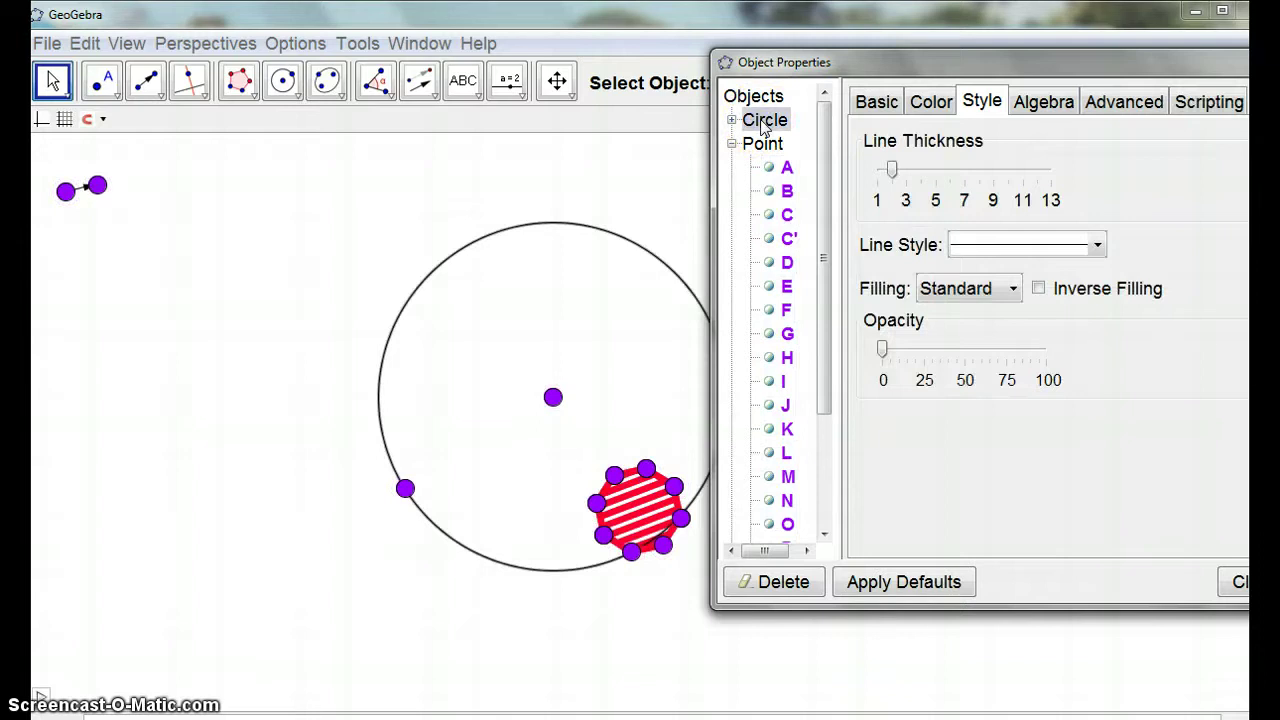
left_click(878, 106)
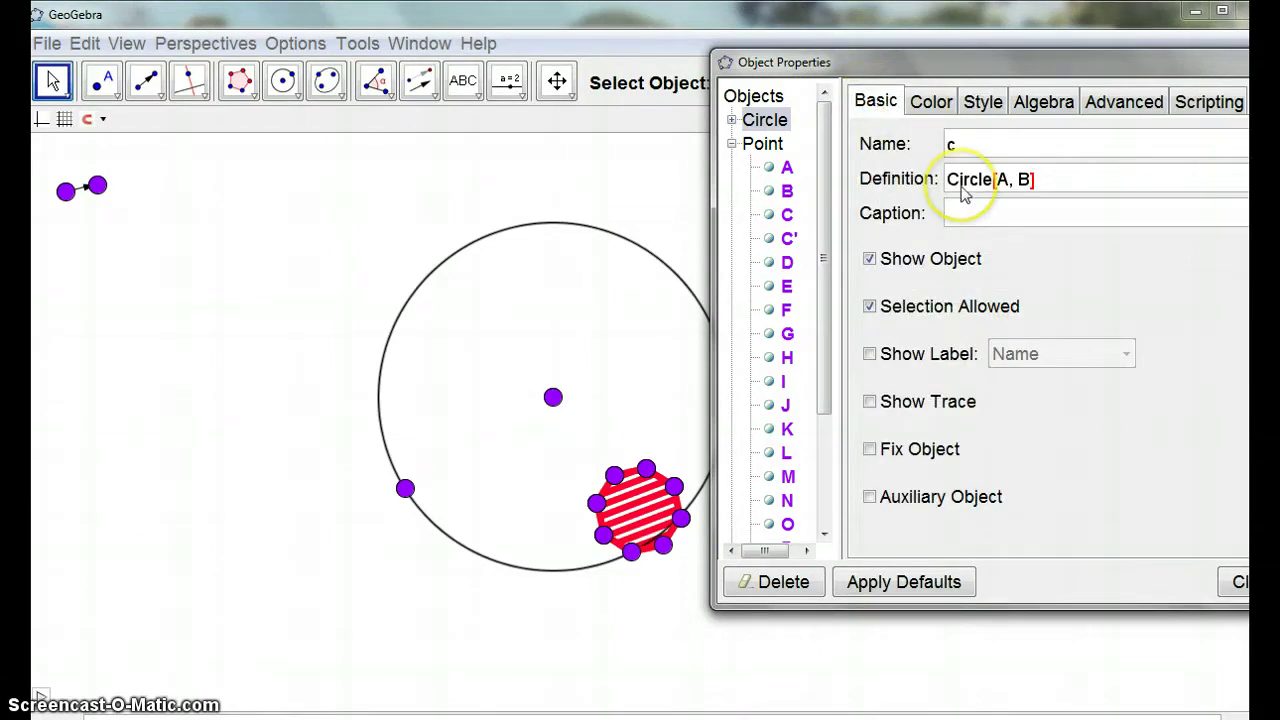
left_click(932, 104)
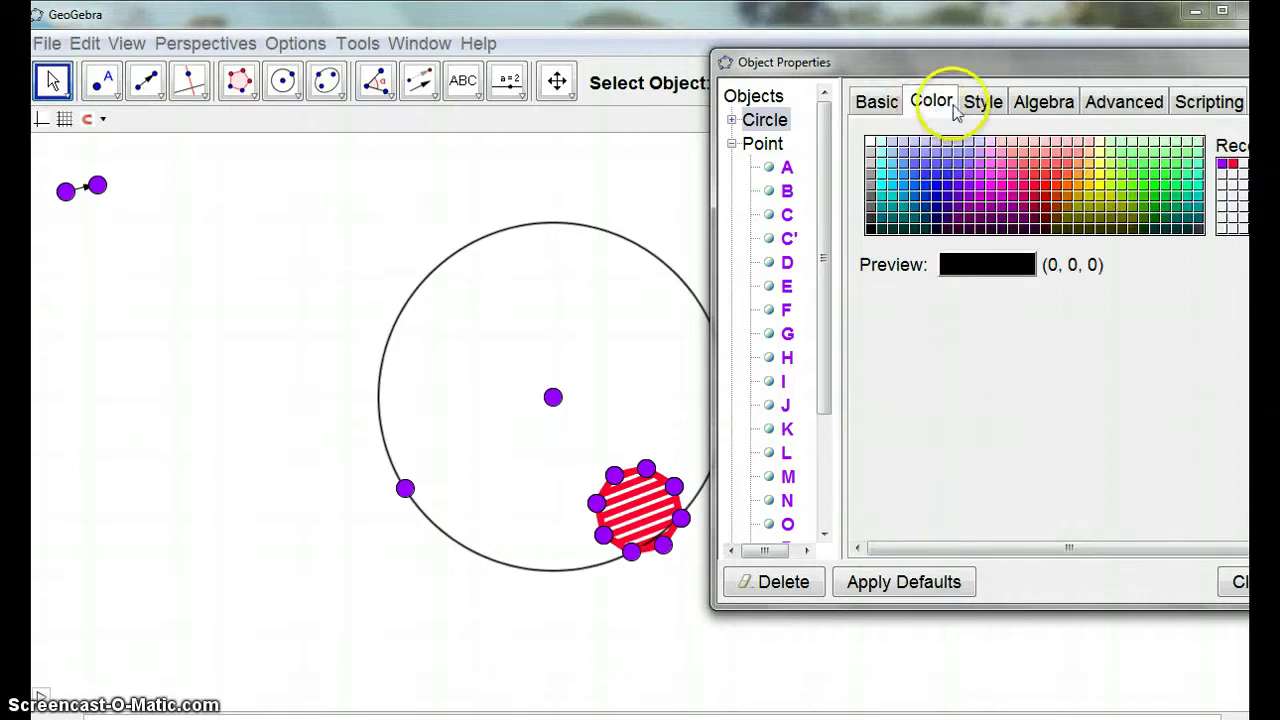
left_click(1099, 147)
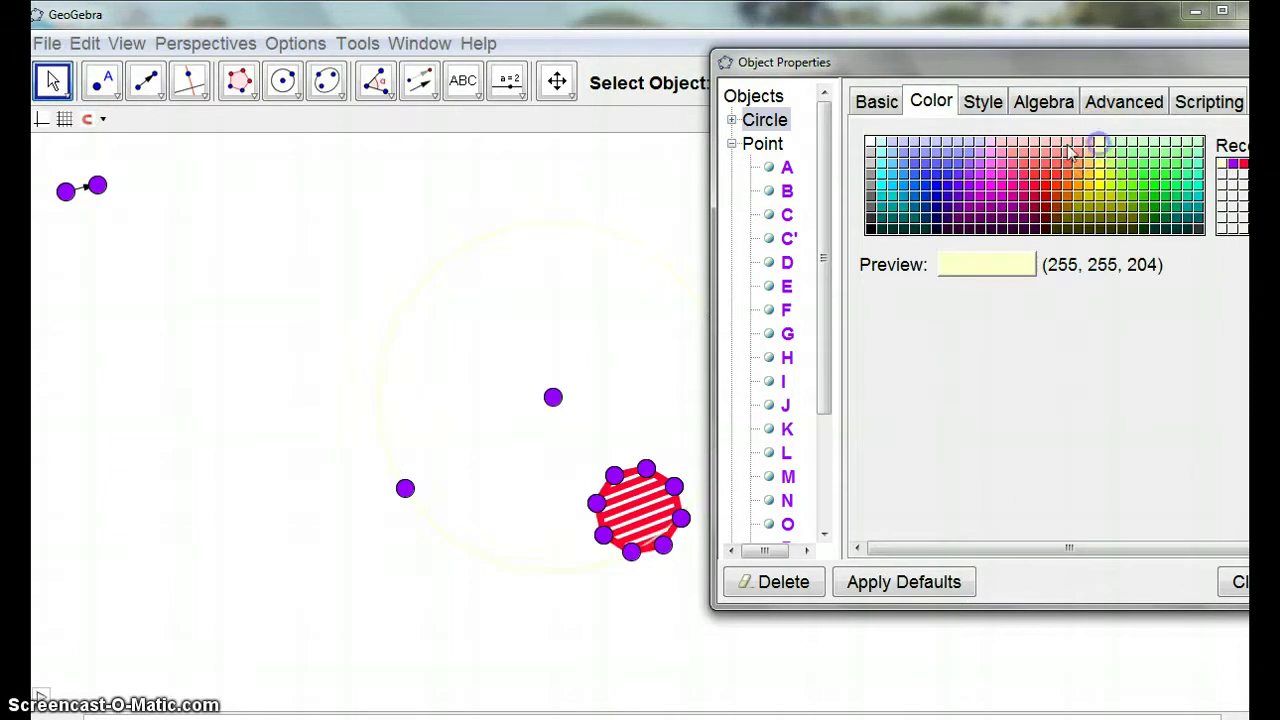
left_click(979, 109)
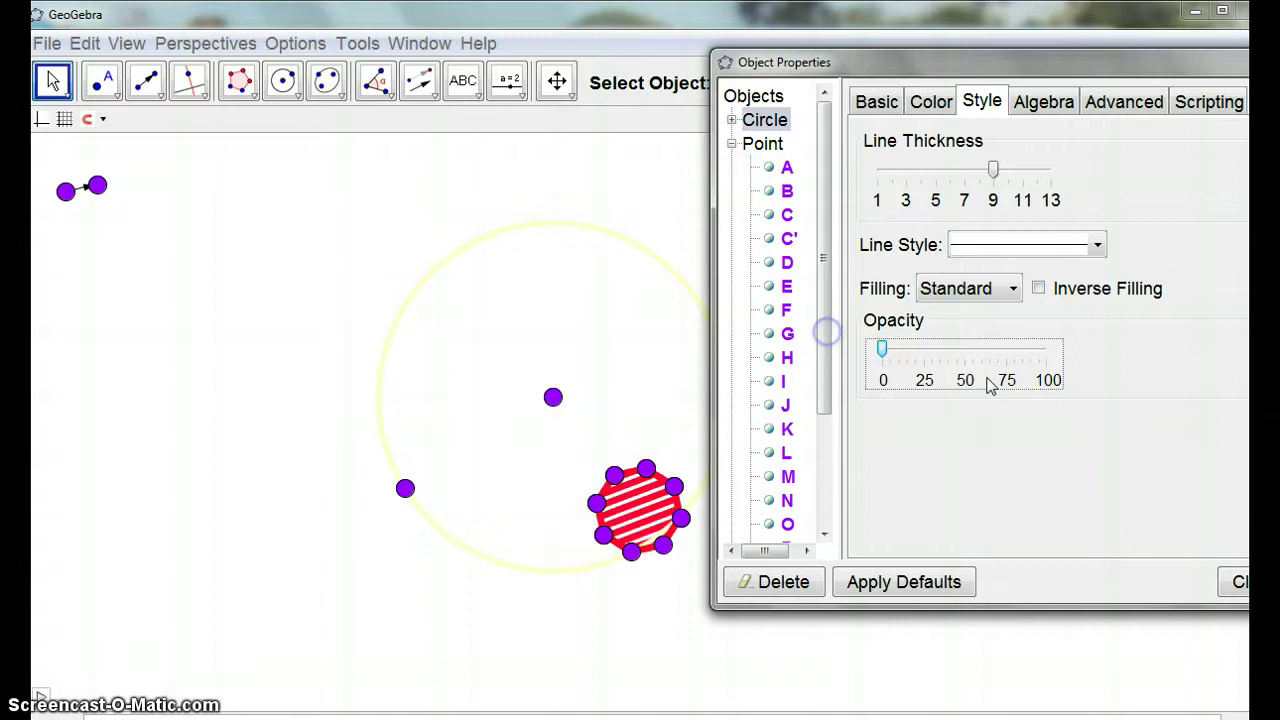
key("Escape")
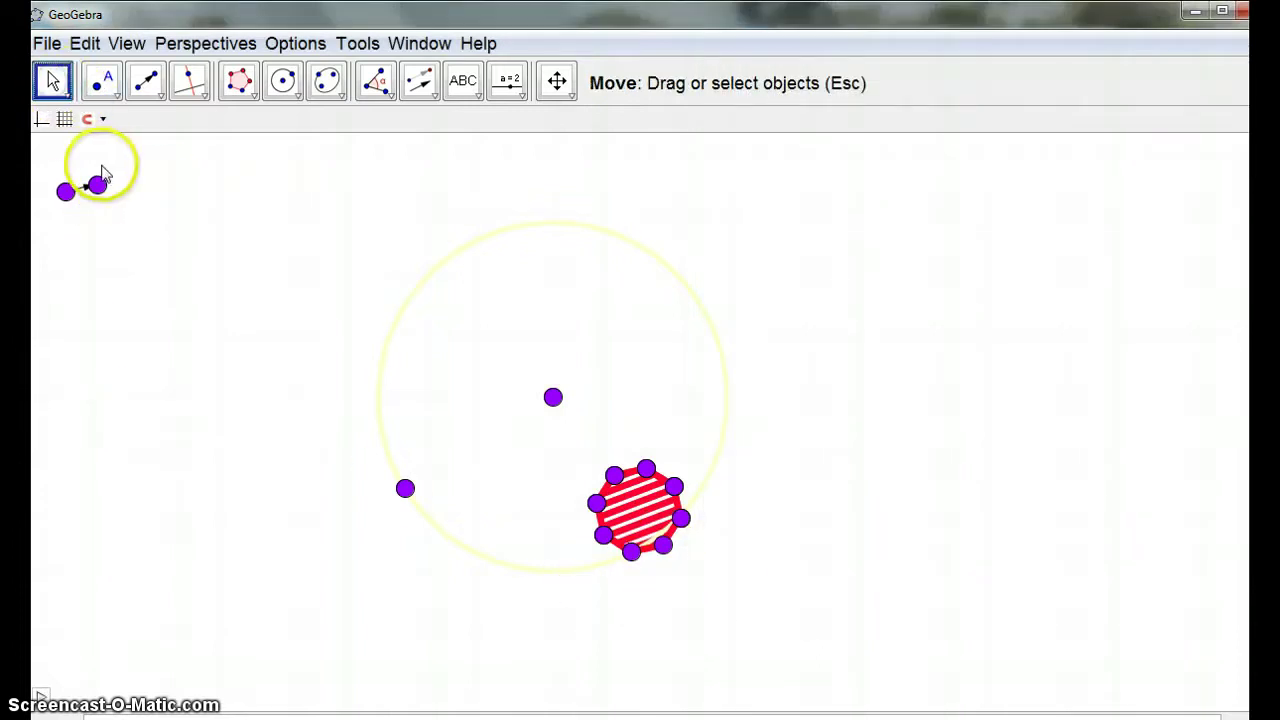
Enlarge the octagon by dragging the D–E segment endpoint, and colour point C black
mouse_move(97, 190)
left_mouse_down()
mouse_move(229, 277)
mouse_move(134, 289)
mouse_move(110, 279)
mouse_move(87, 235)
left_mouse_up()
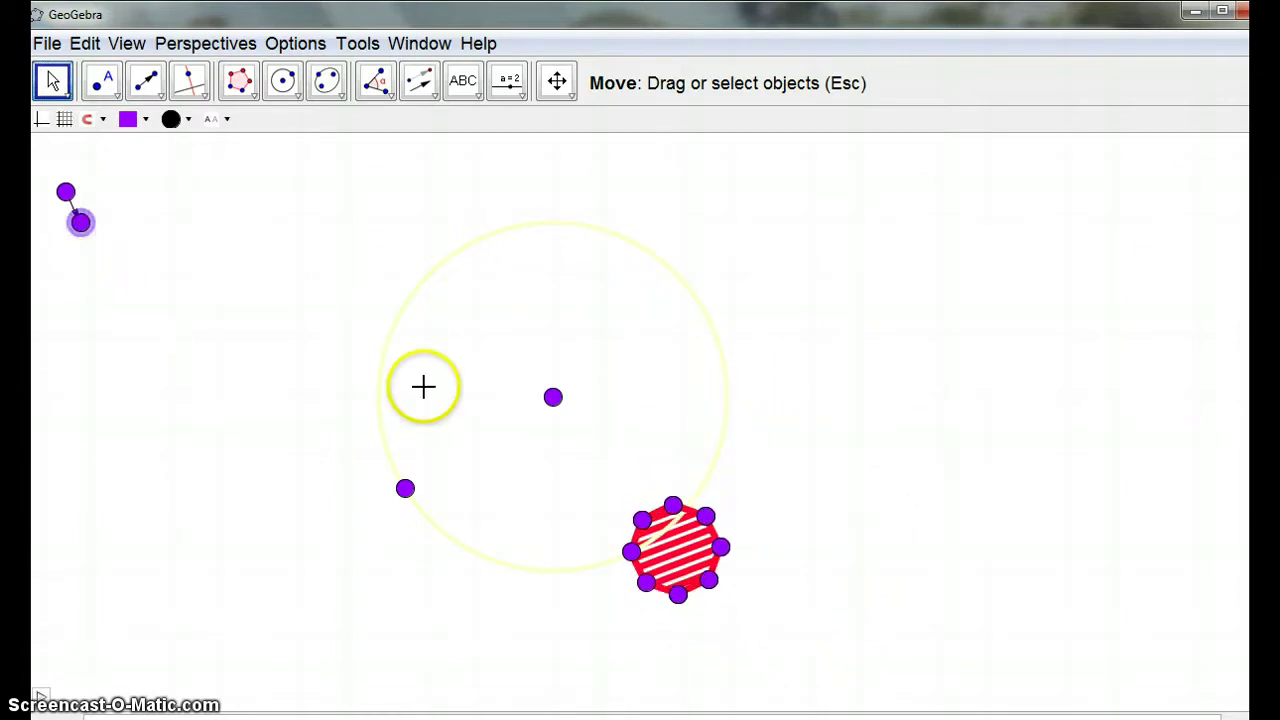
right_click(630, 553)
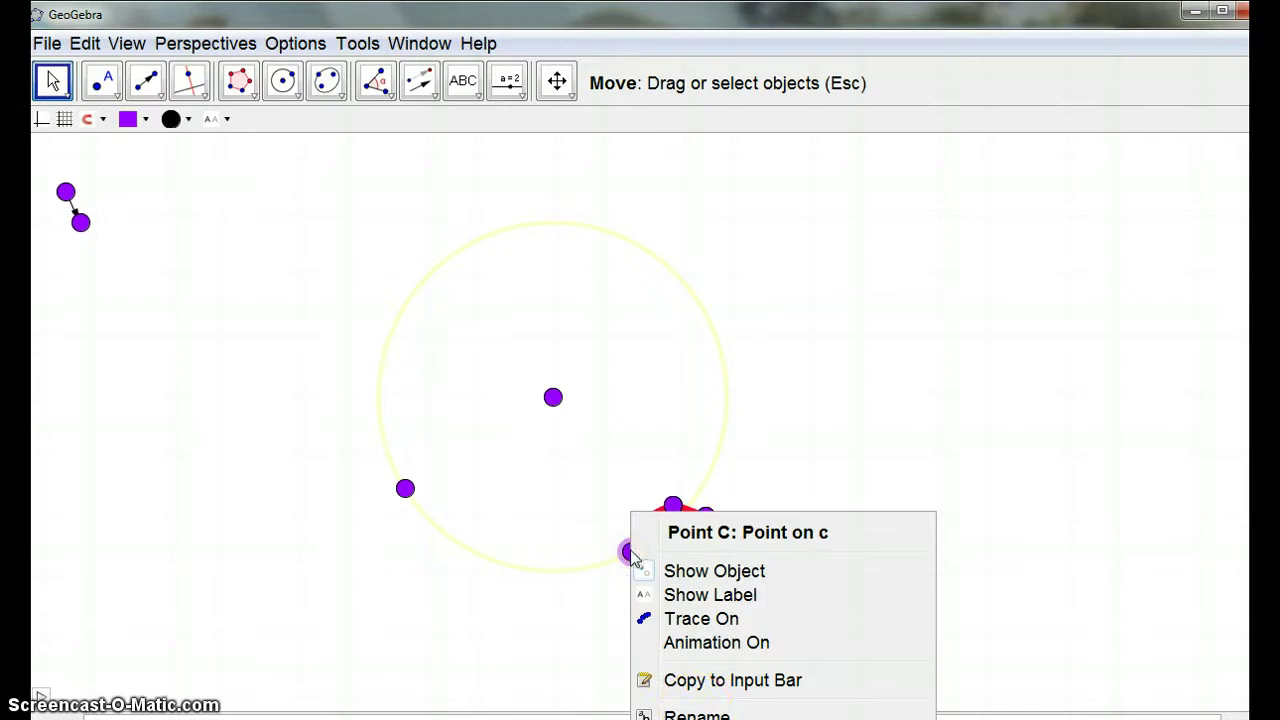
key("ctrl+e")
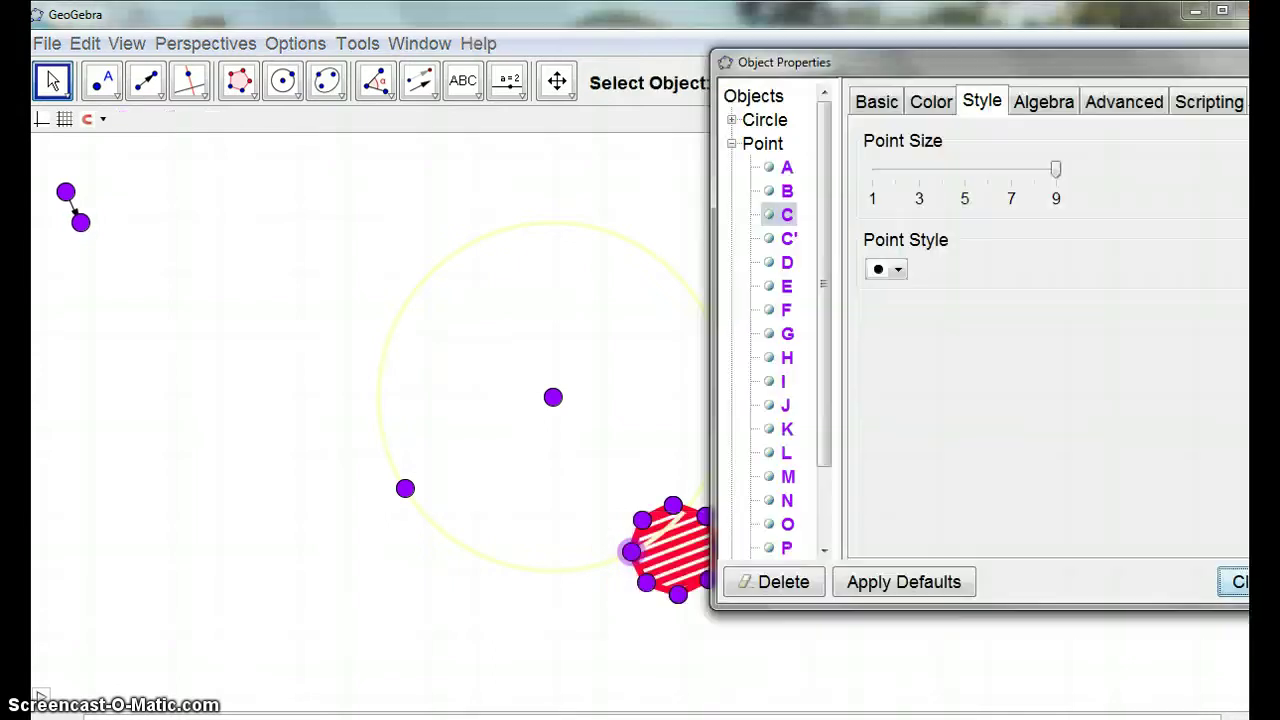
left_click(930, 104)
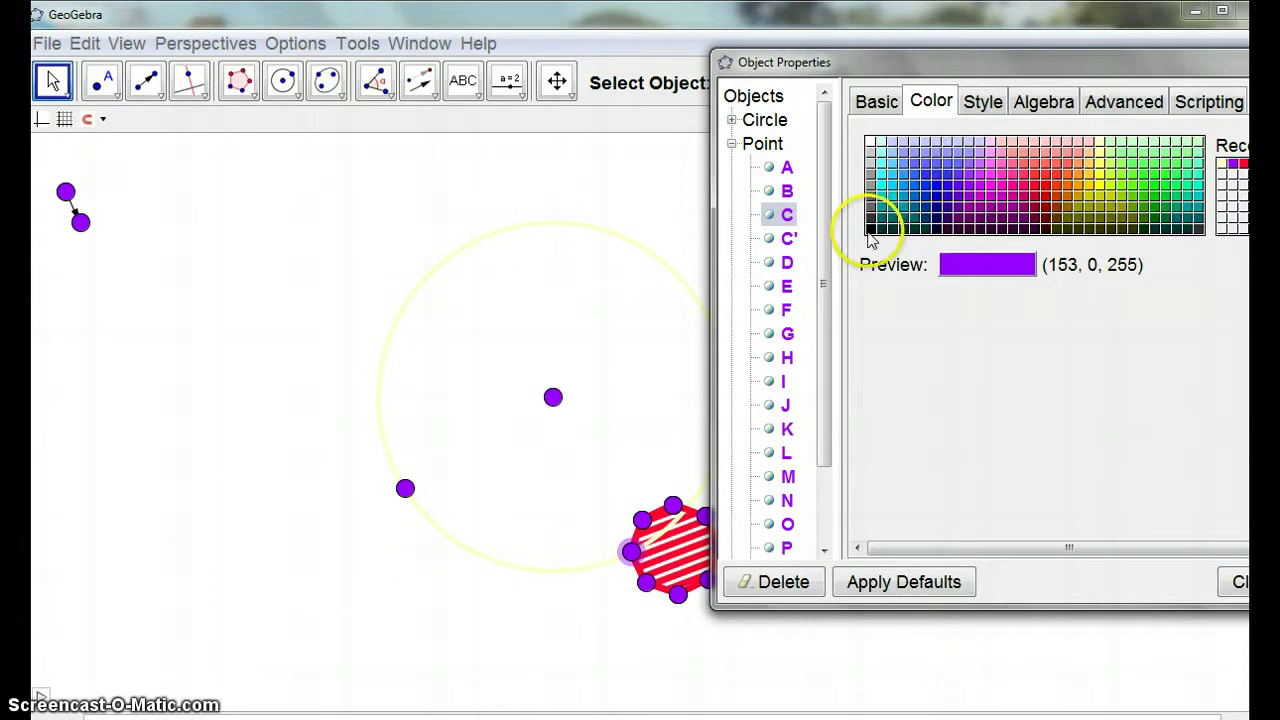
left_click(1236, 582)
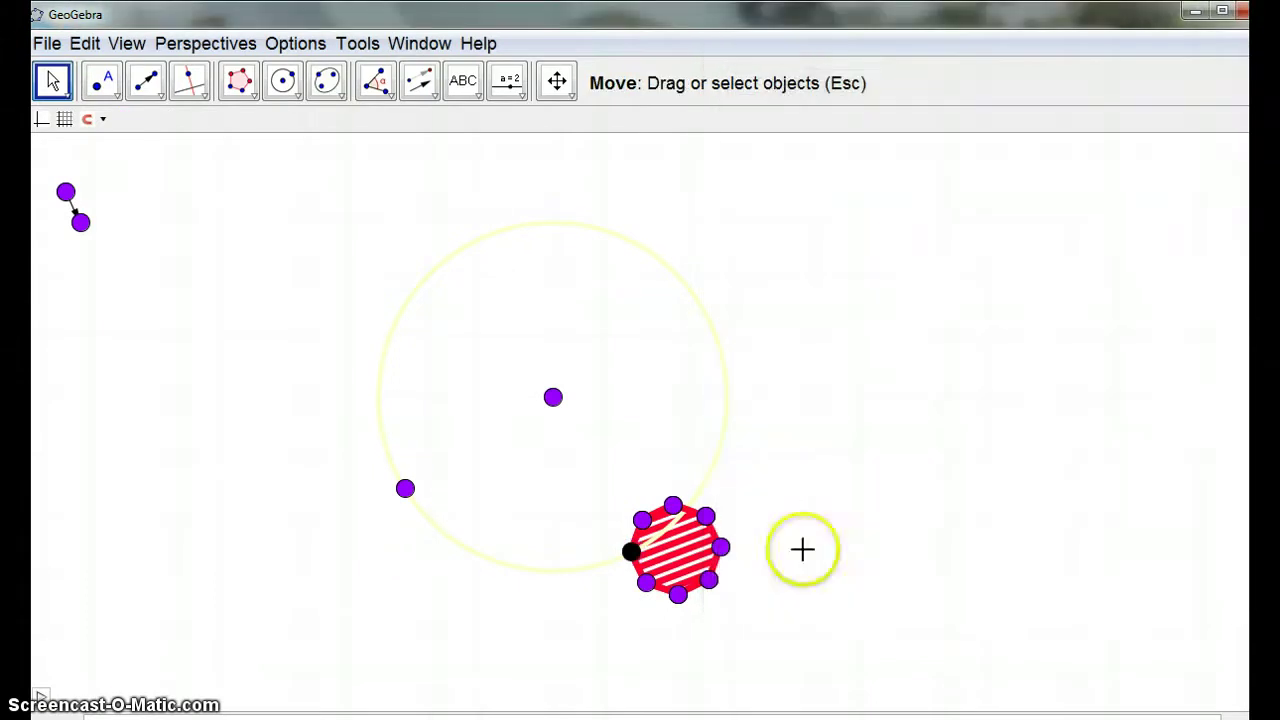
Turn on point C's animation and drag point B to shrink the circle
right_click(628, 553)
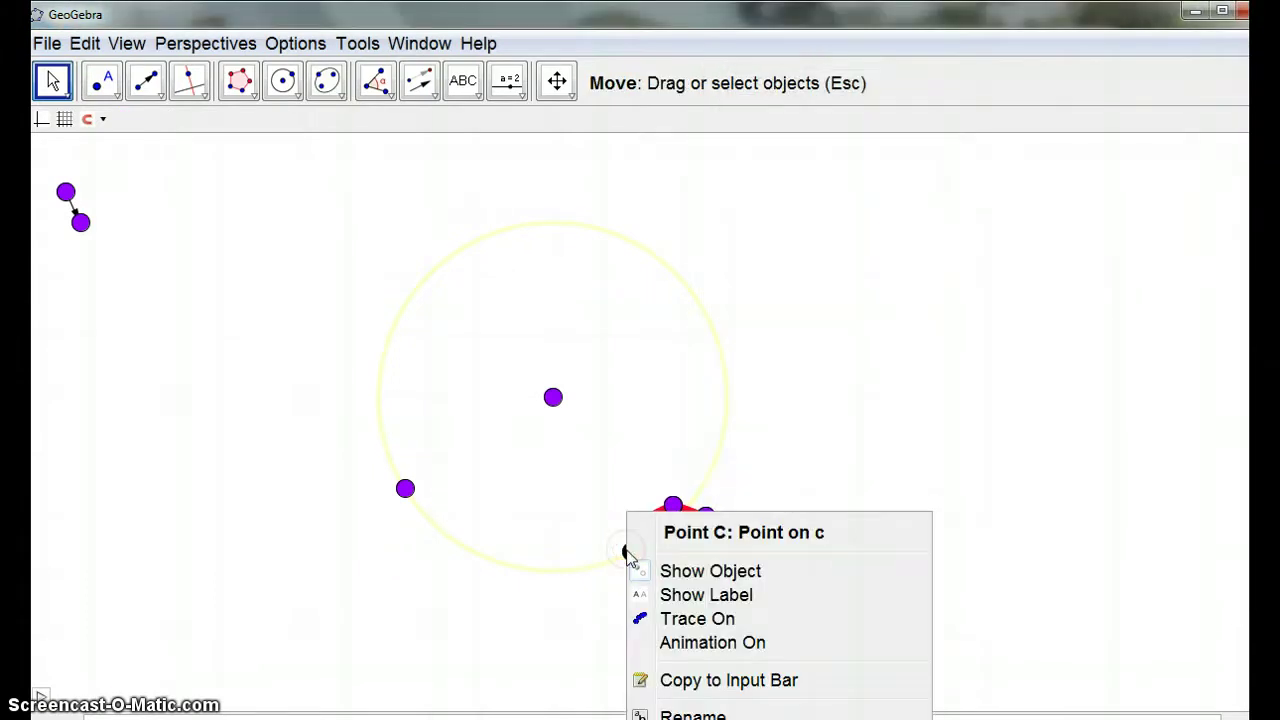
left_click(672, 641)
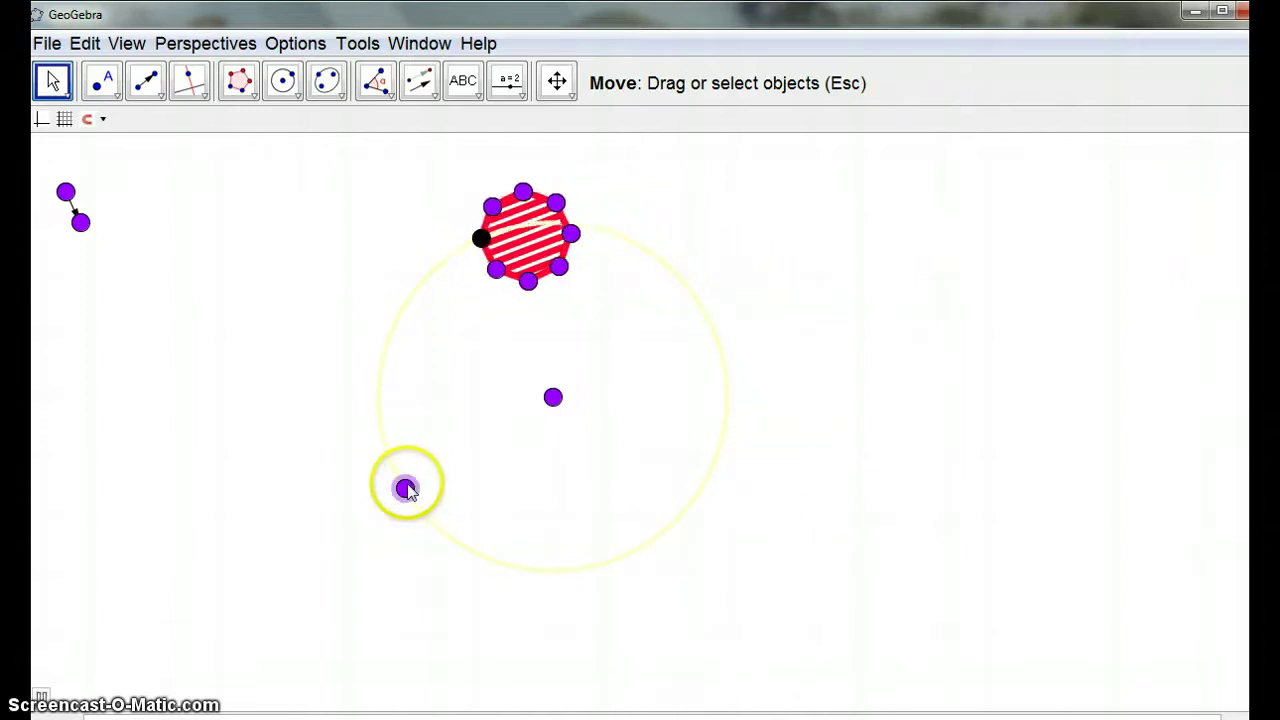
left_click_drag(405, 488, 418, 436)
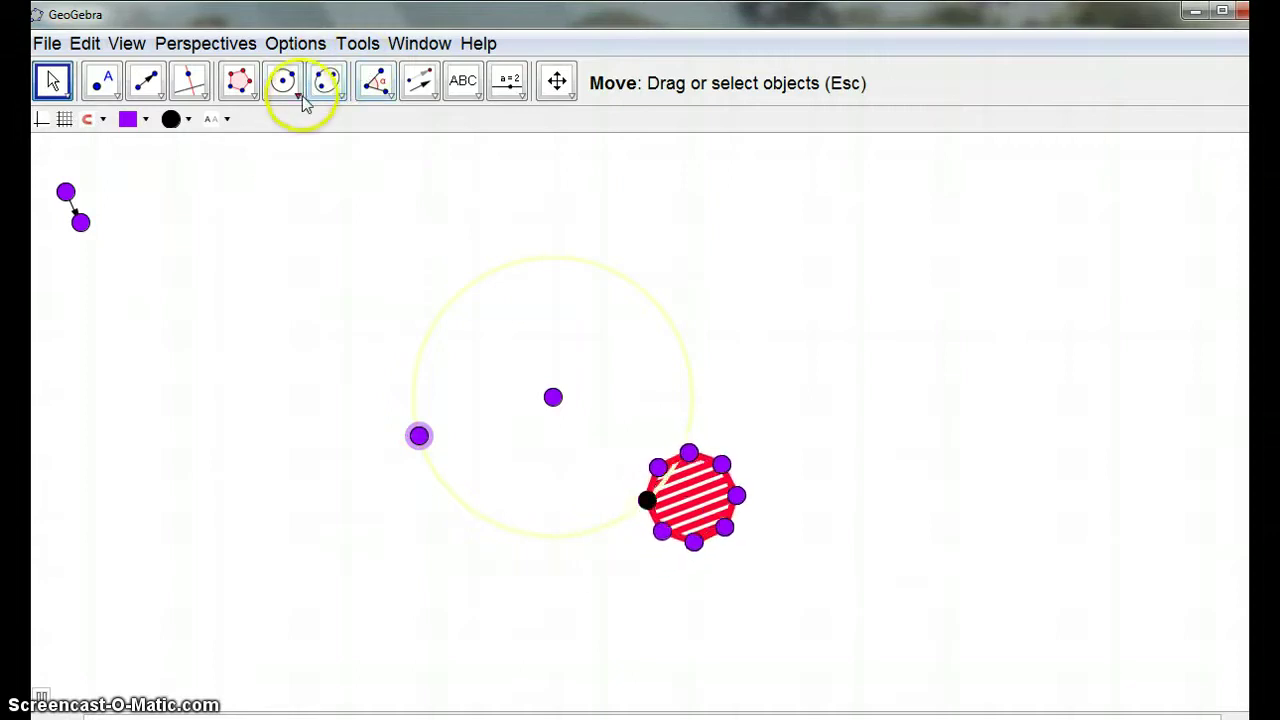
Draw an ellipse with foci R and S through point T, enclosing the circle, then pick Regular Polygon
left_click(343, 95)
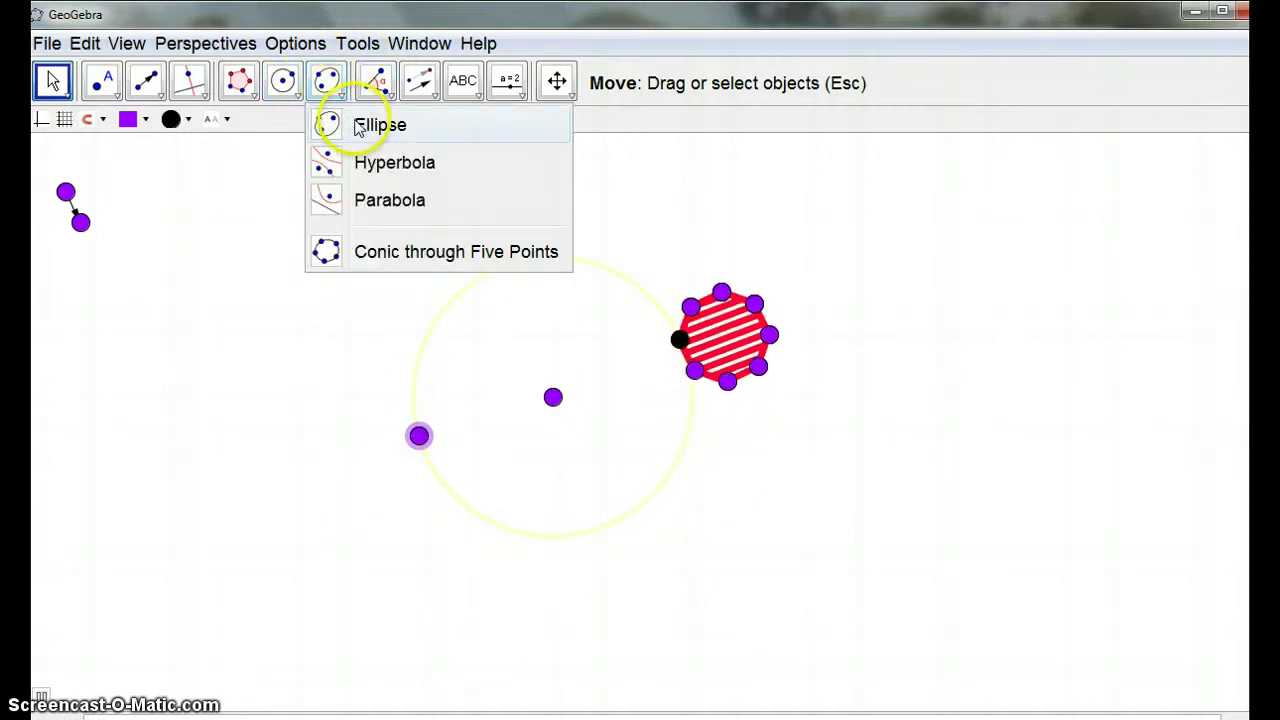
left_click(380, 125)
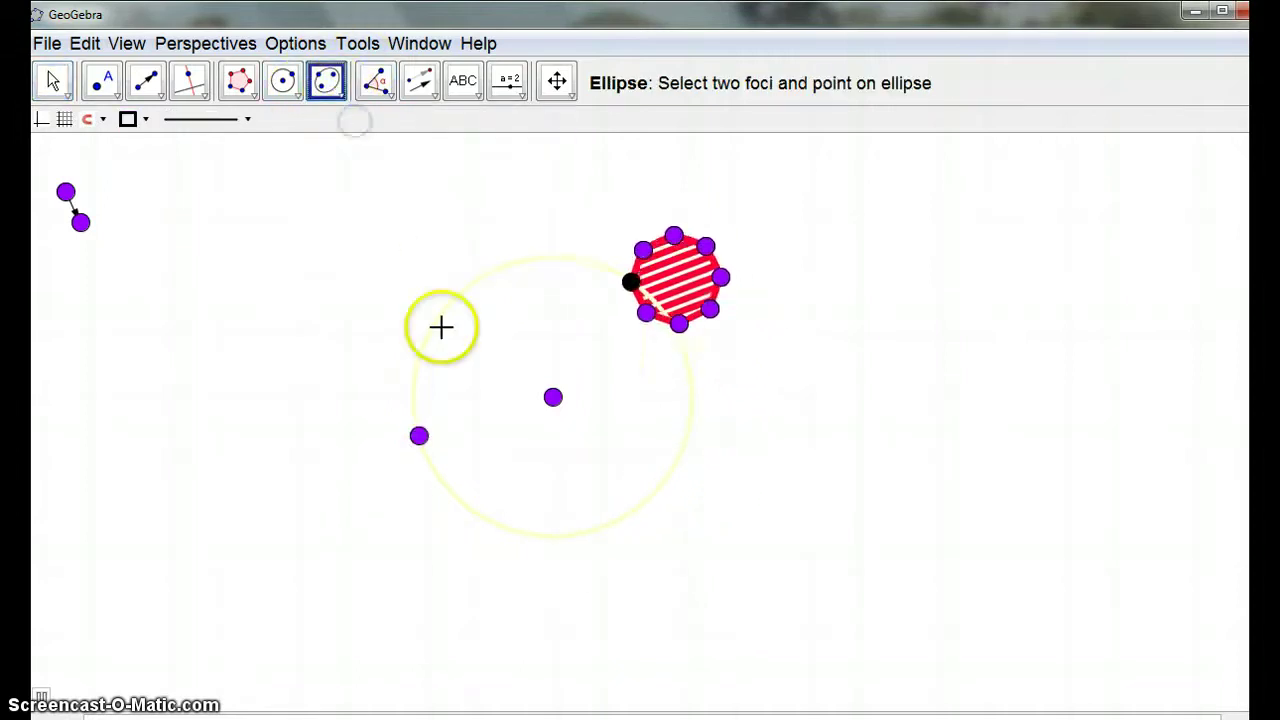
left_click(343, 411)
left_click(813, 415)
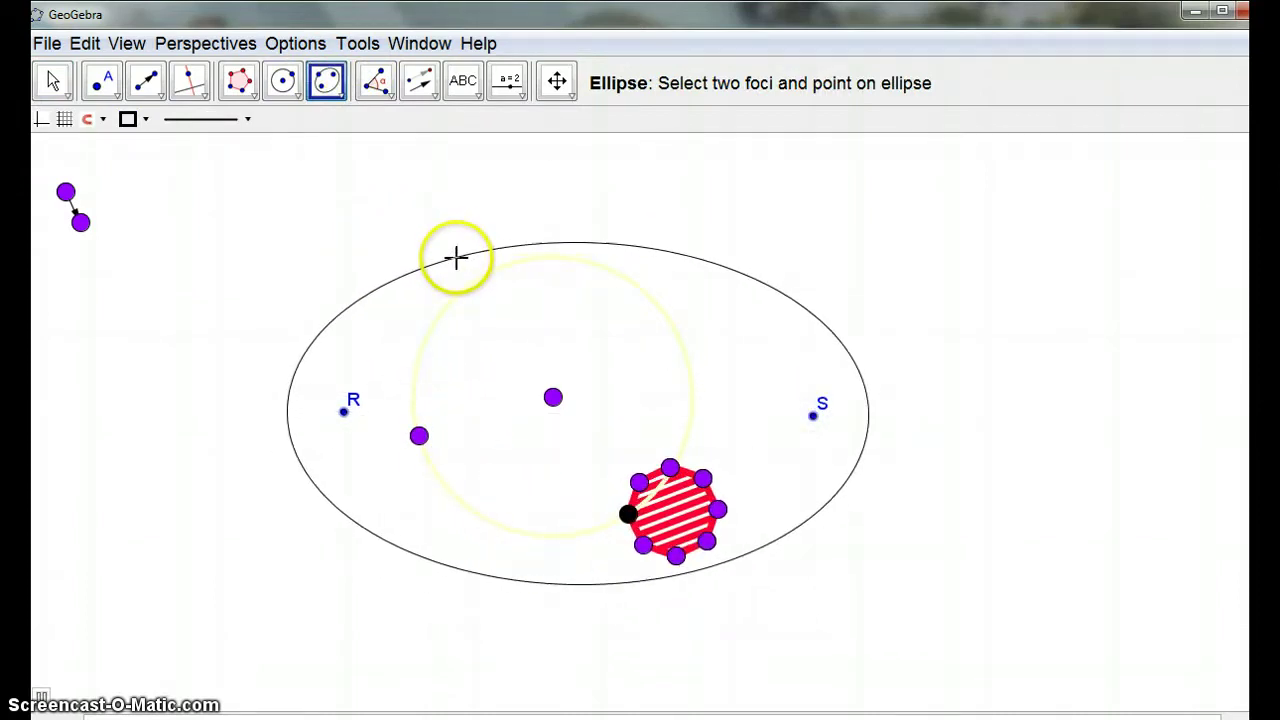
left_click(456, 258)
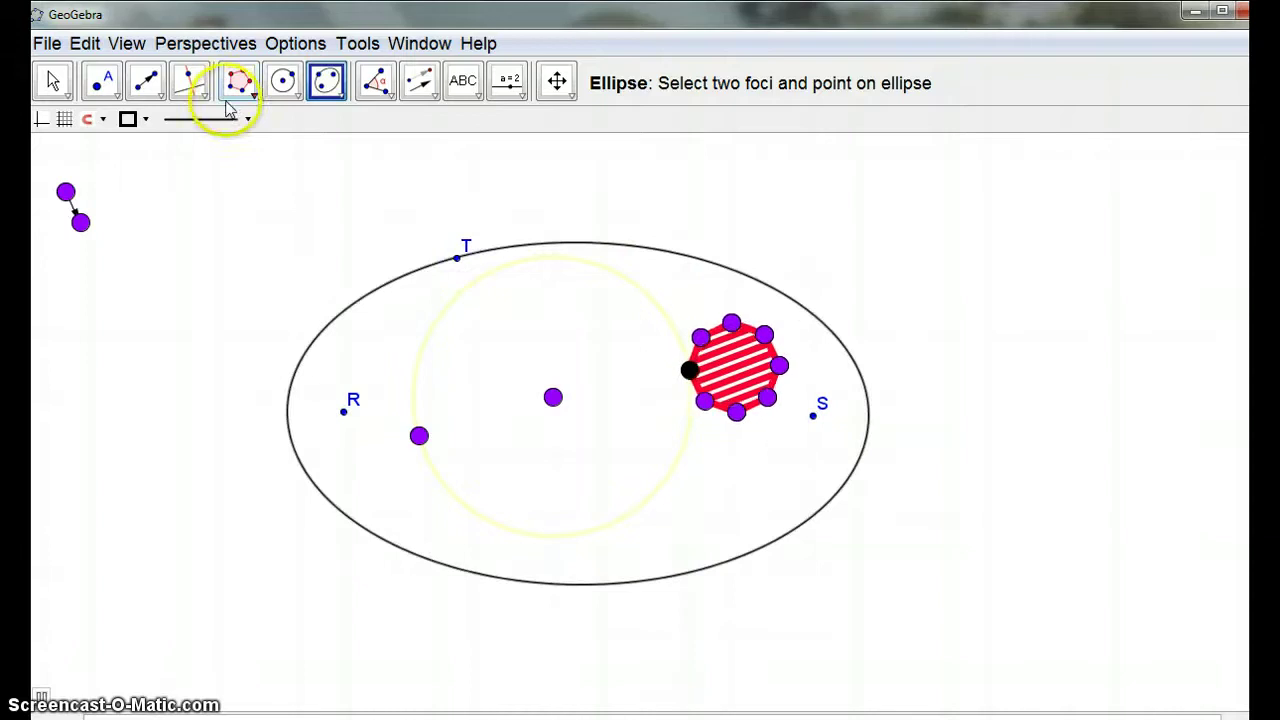
left_click(252, 100)
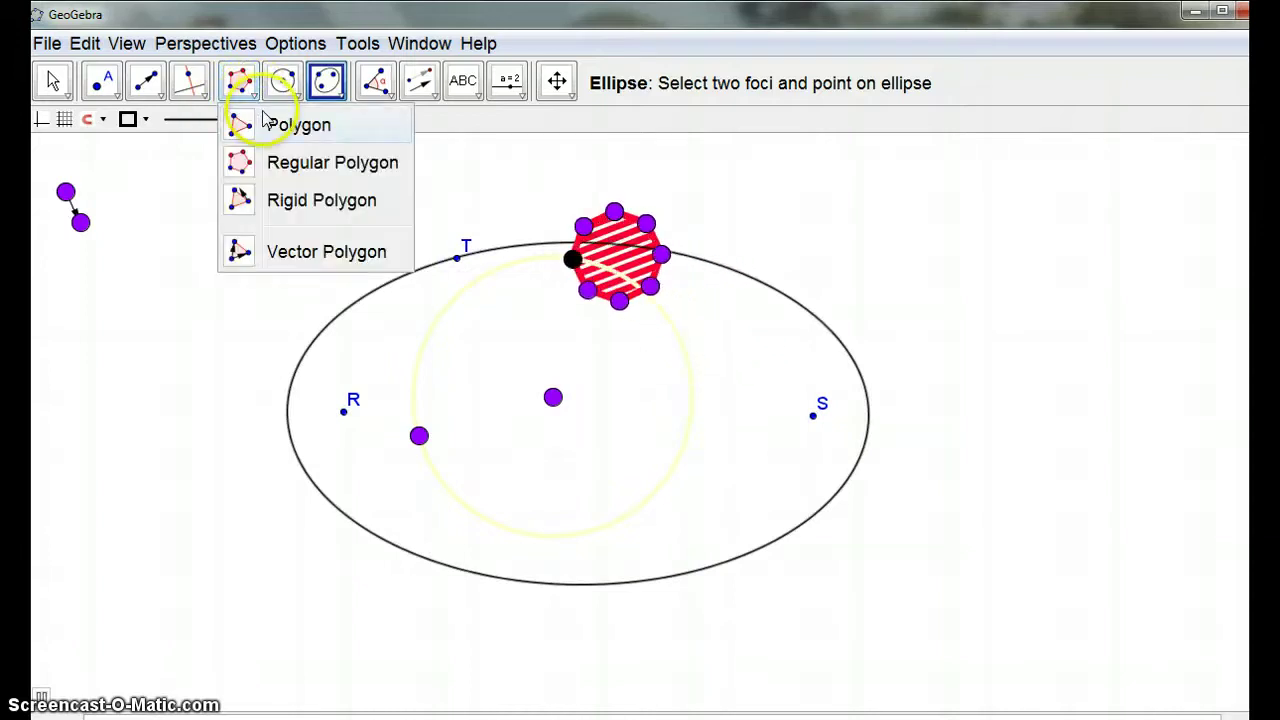
left_click(285, 164)
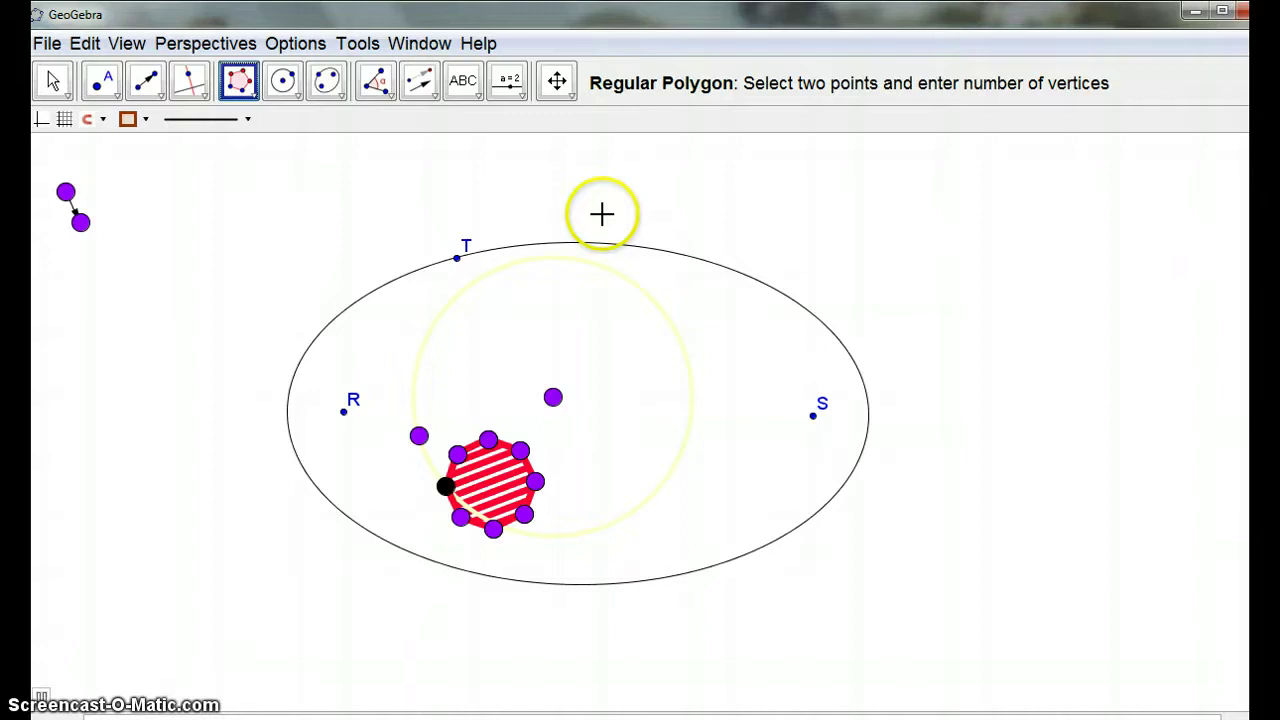
Place a new point U on the ellipse
left_click(104, 92)
left_click(108, 100)
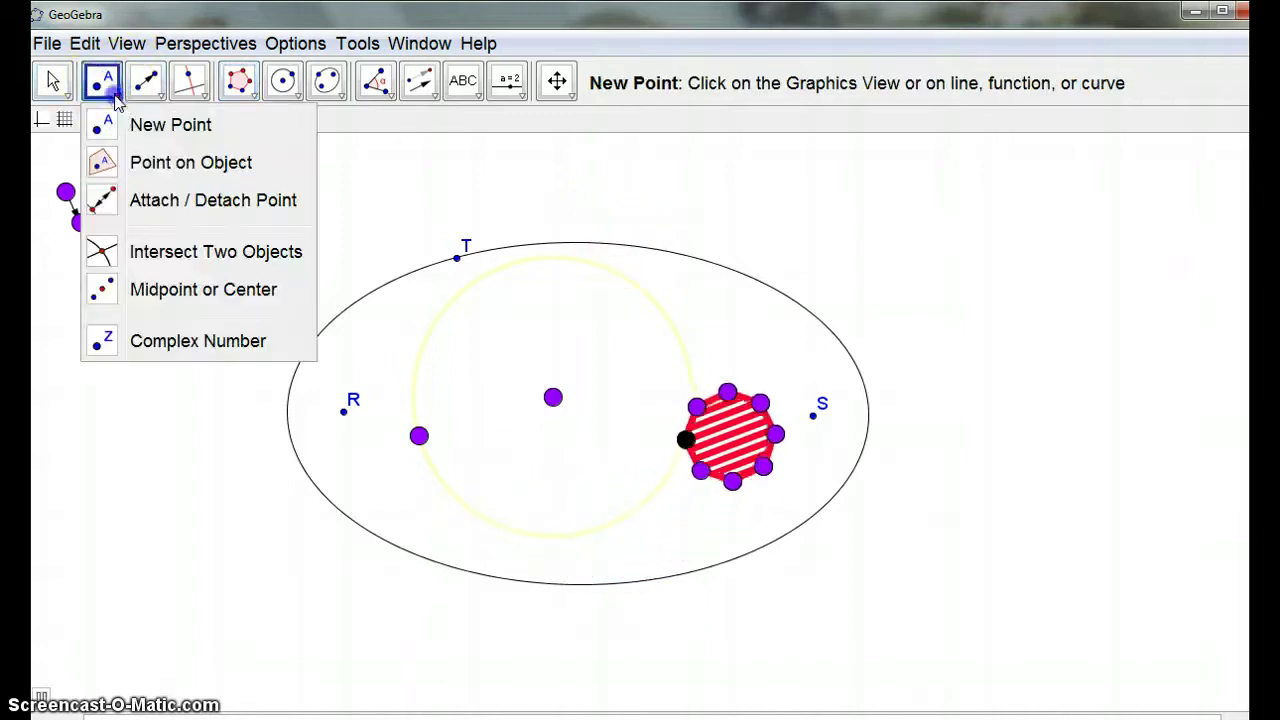
left_click(135, 126)
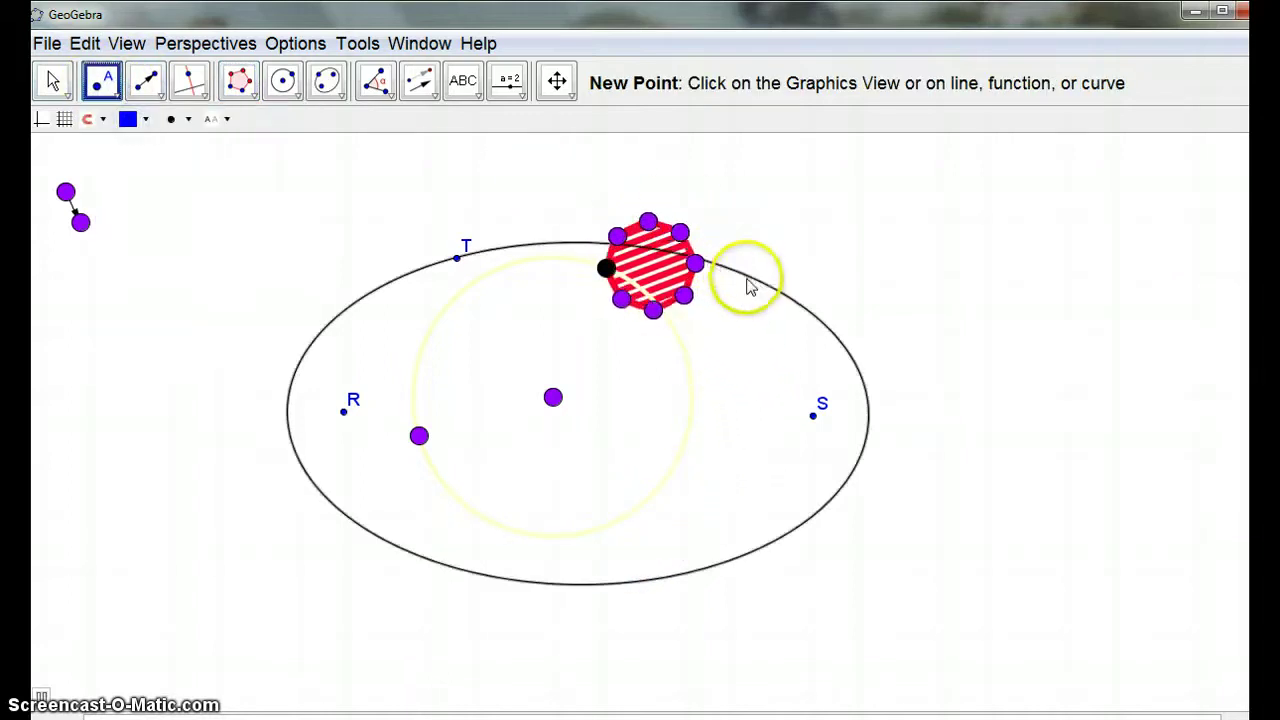
left_click(755, 280)
Draw a rigid polygon U, V, W, Z, A1, B1, closing back at U
left_click(243, 88)
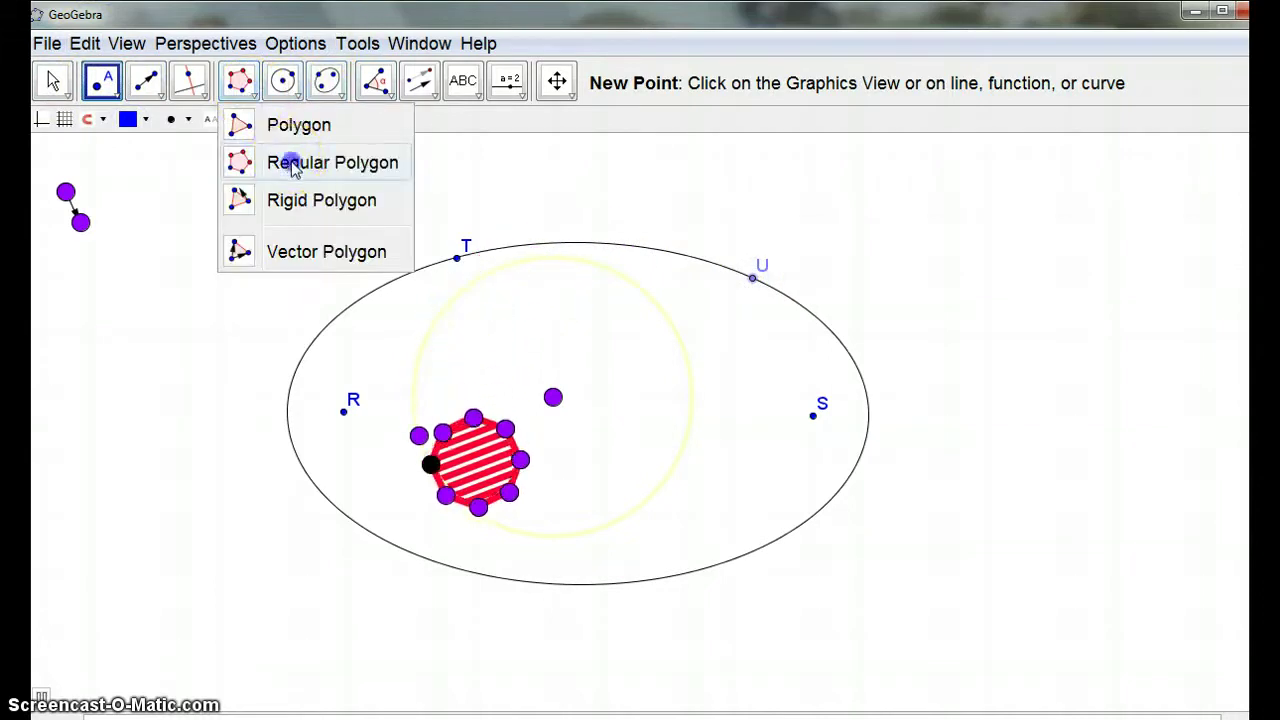
left_click(290, 162)
left_click(755, 279)
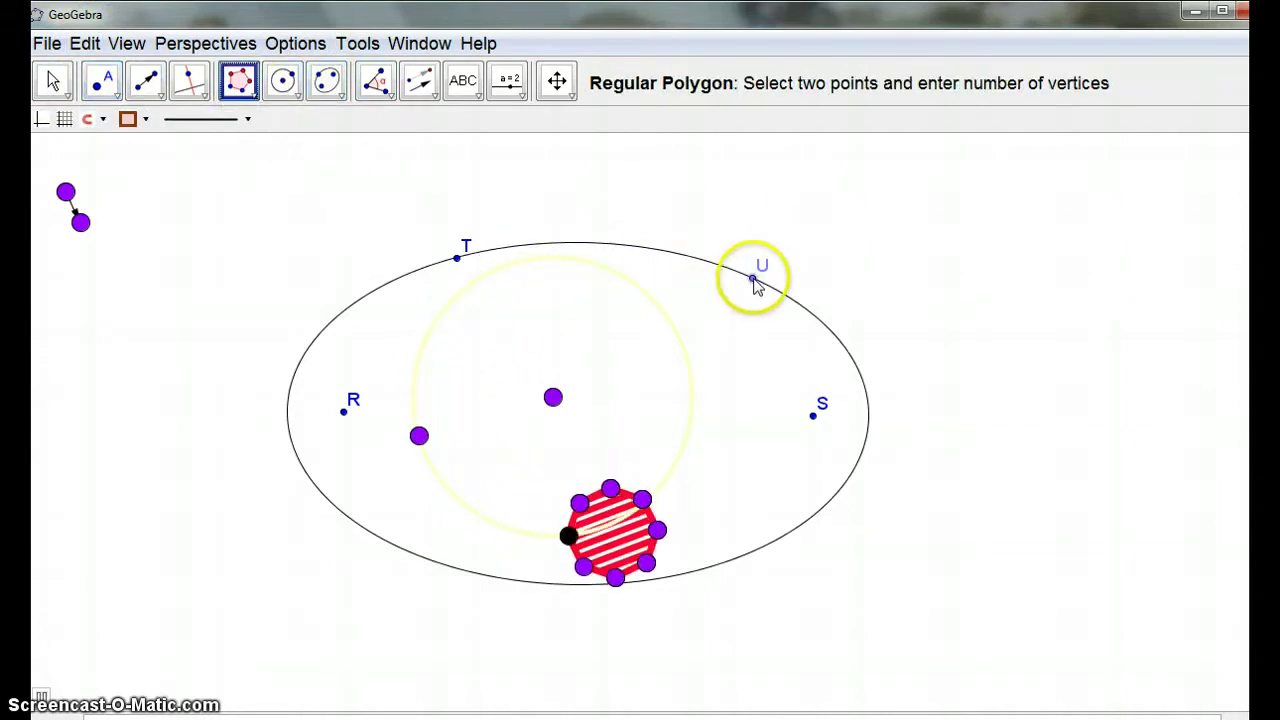
left_click(755, 281)
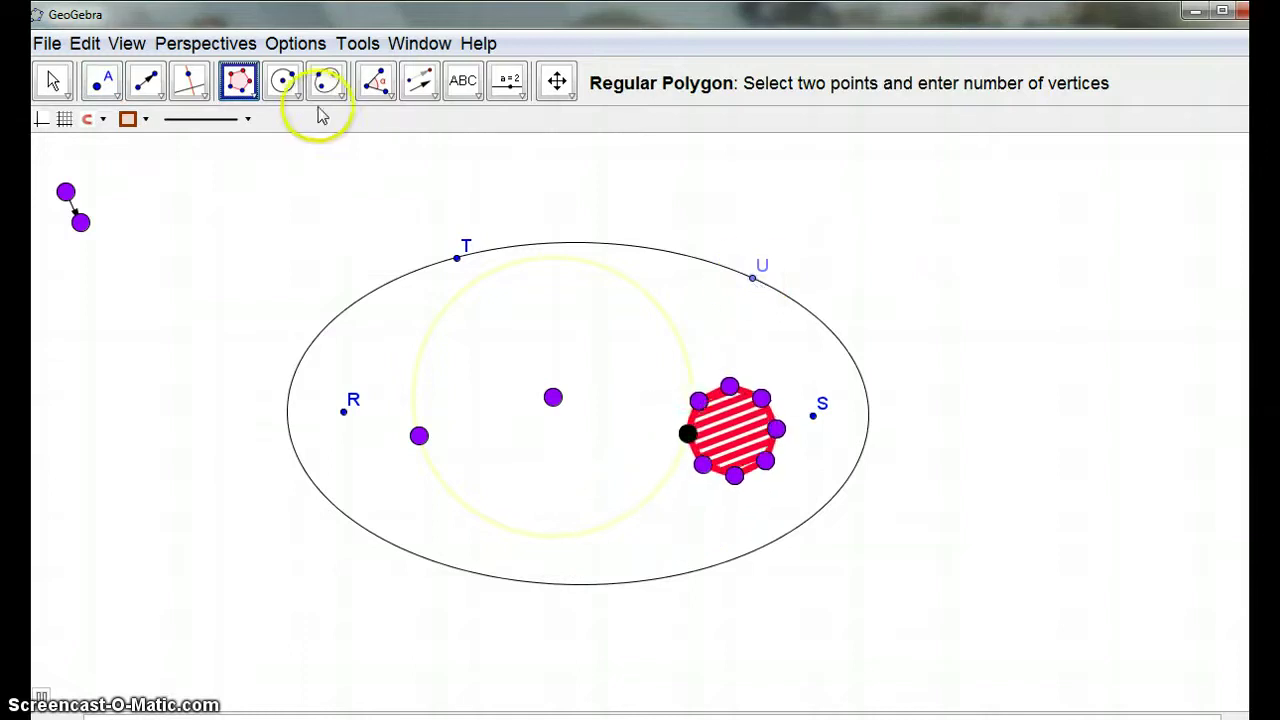
left_click(254, 105)
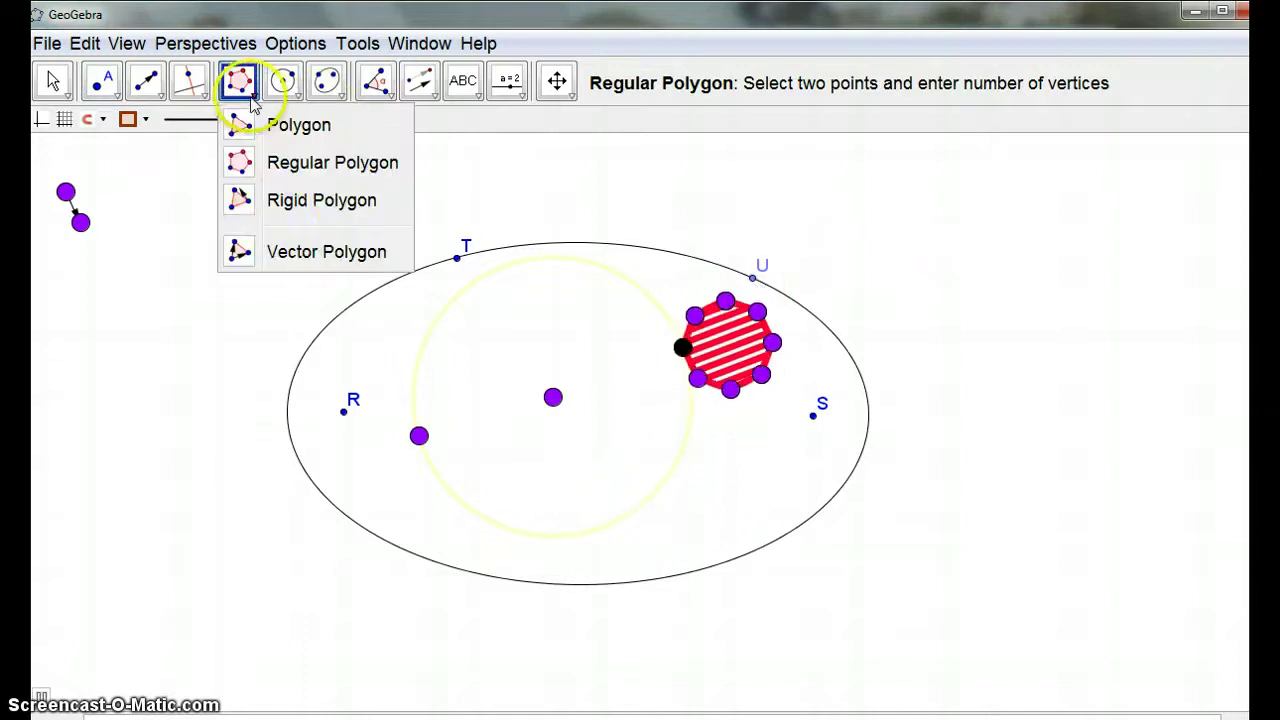
left_click(290, 208)
left_click(753, 277)
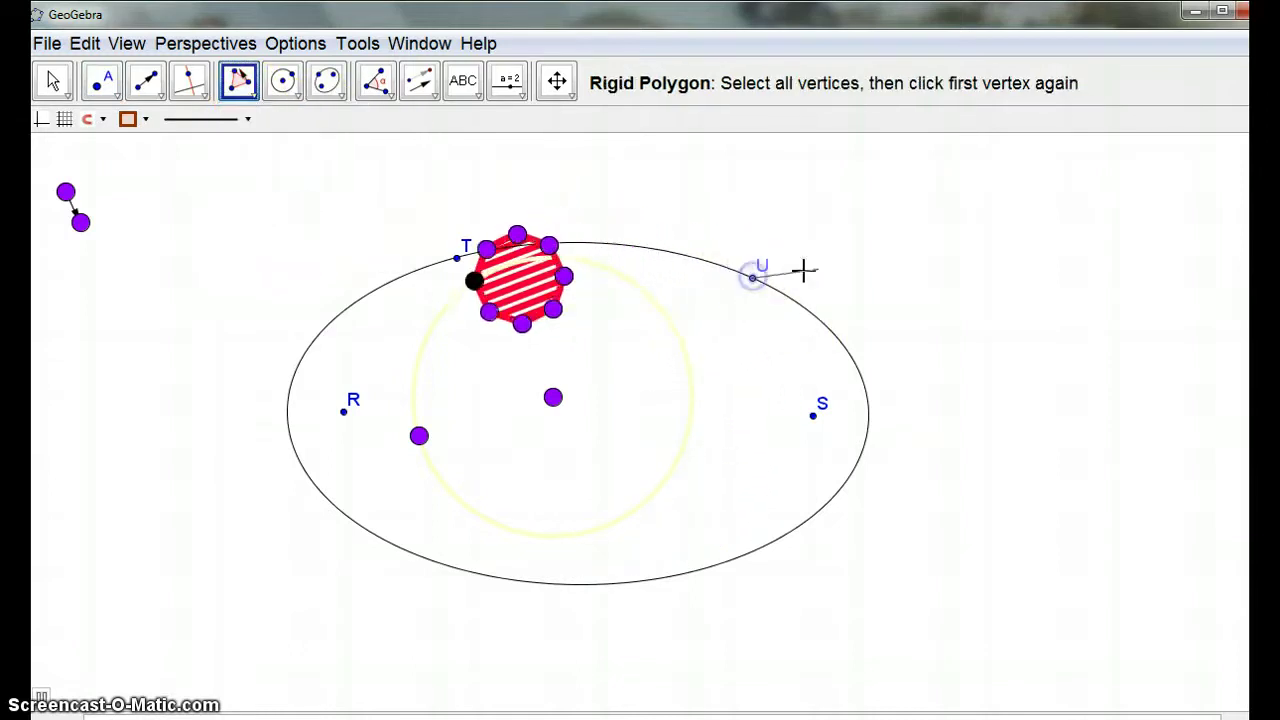
left_click(837, 267)
left_click(826, 226)
left_click(949, 225)
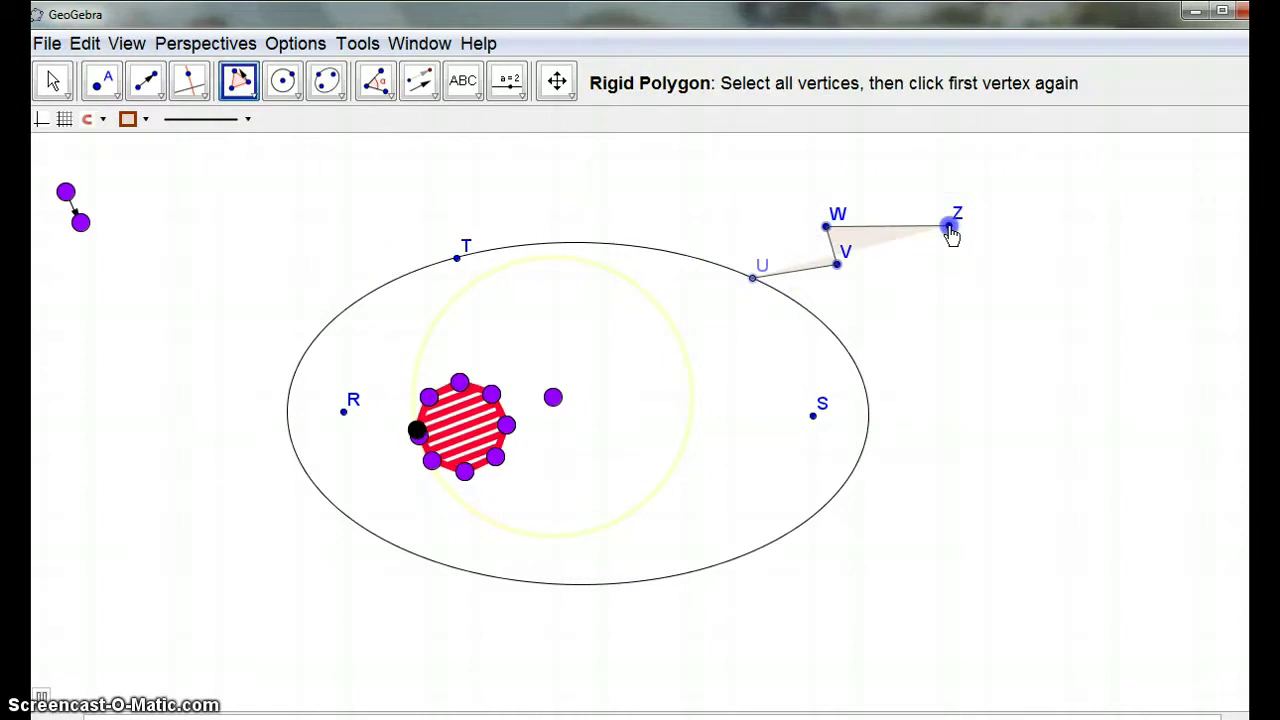
left_click(796, 172)
left_click(790, 207)
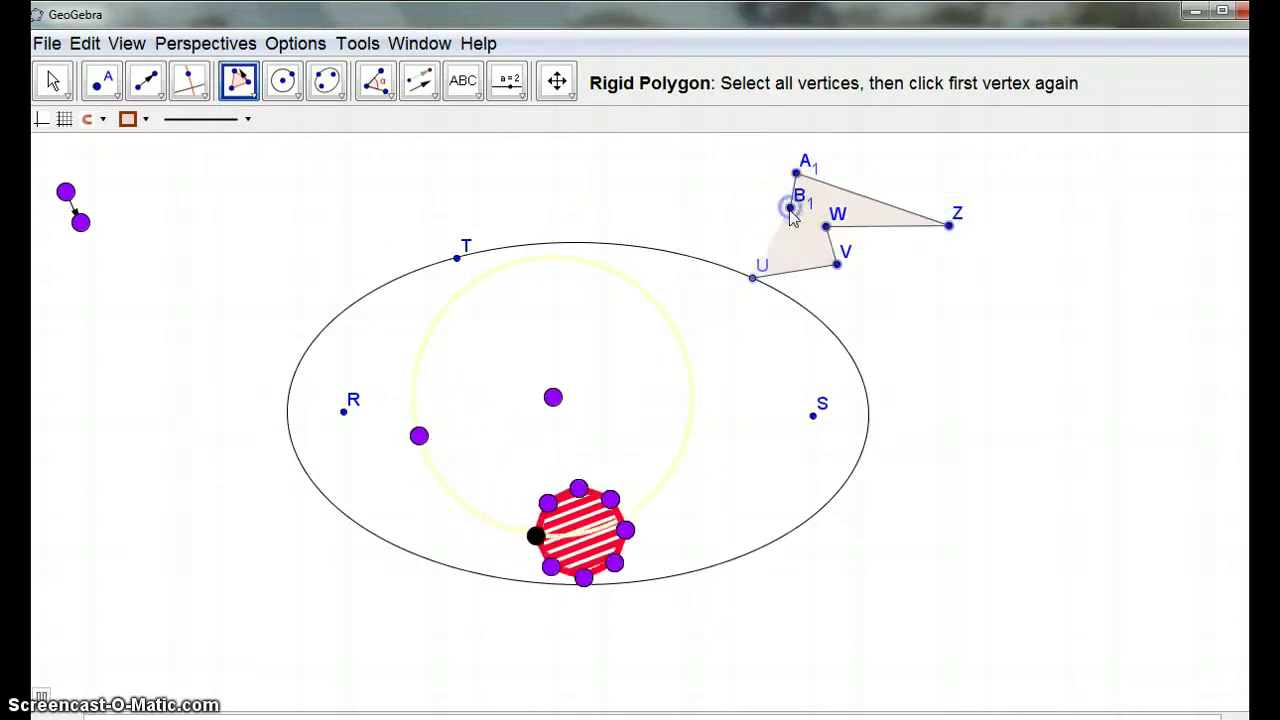
left_click(755, 276)
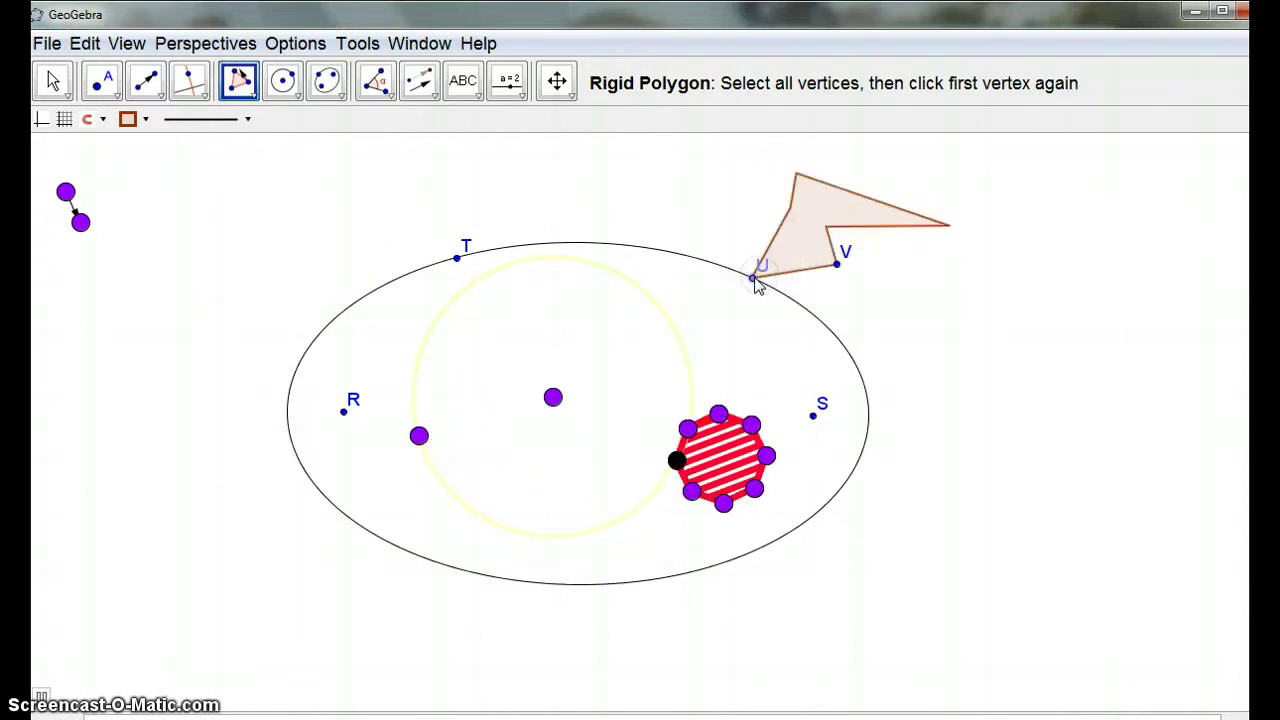
Turn on point U's animation so the polygon travels around the ellipse
right_click(755, 281)
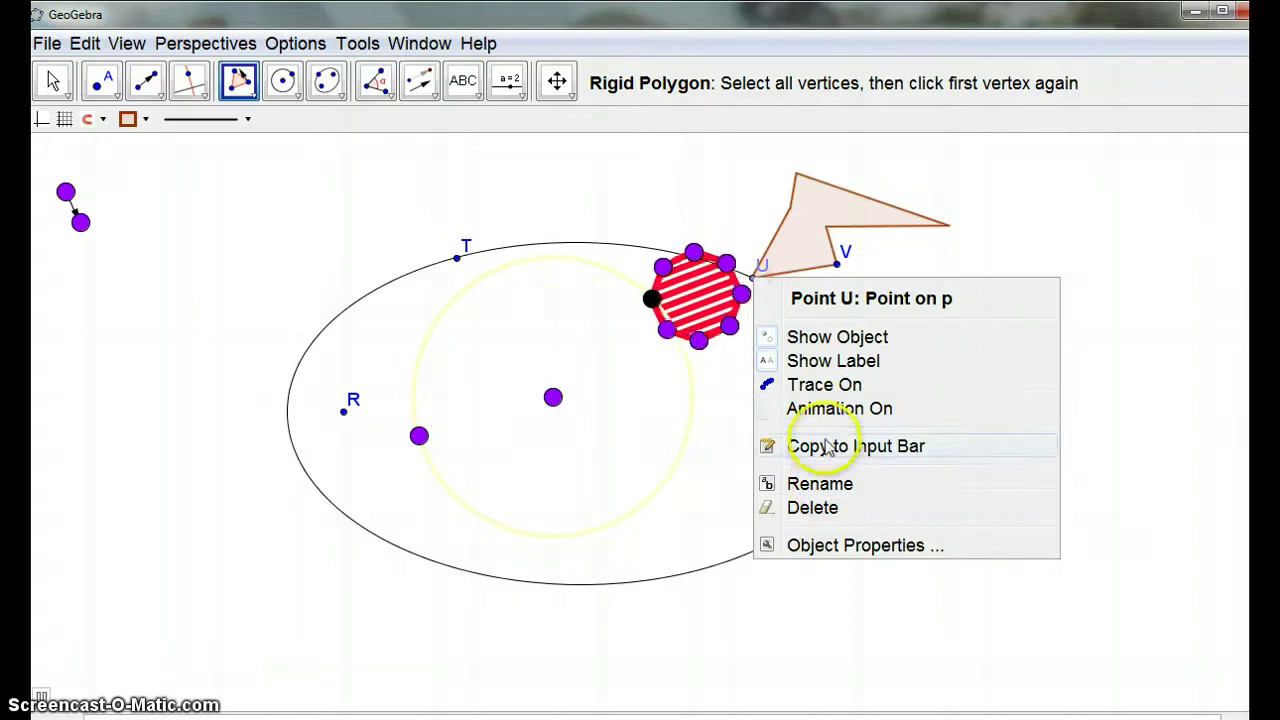
left_click(839, 410)
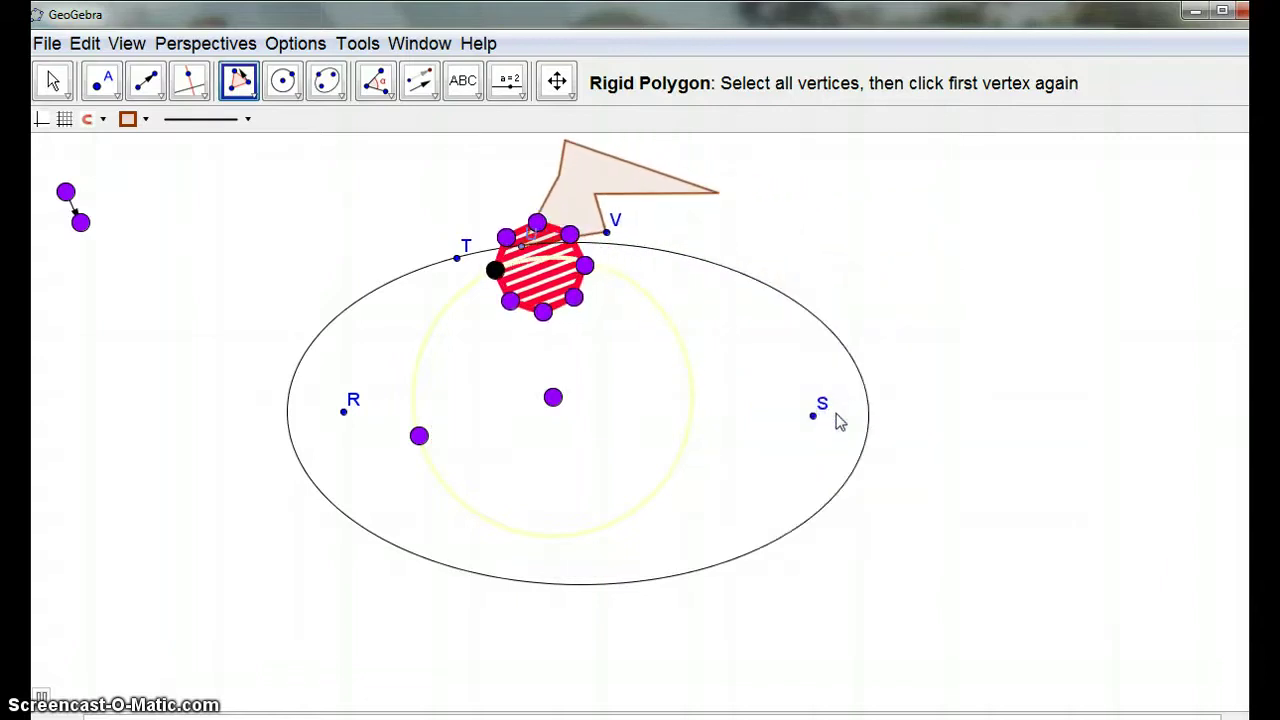
left_click(828, 416)
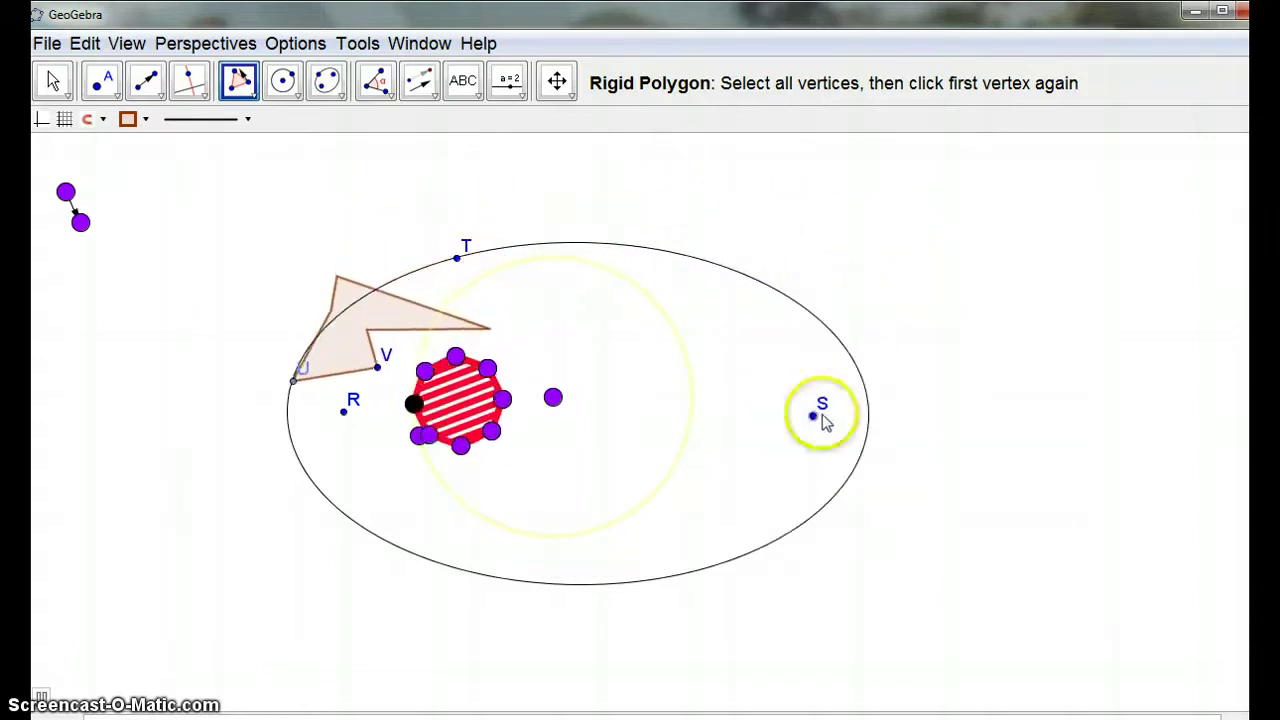
left_click(69, 557)
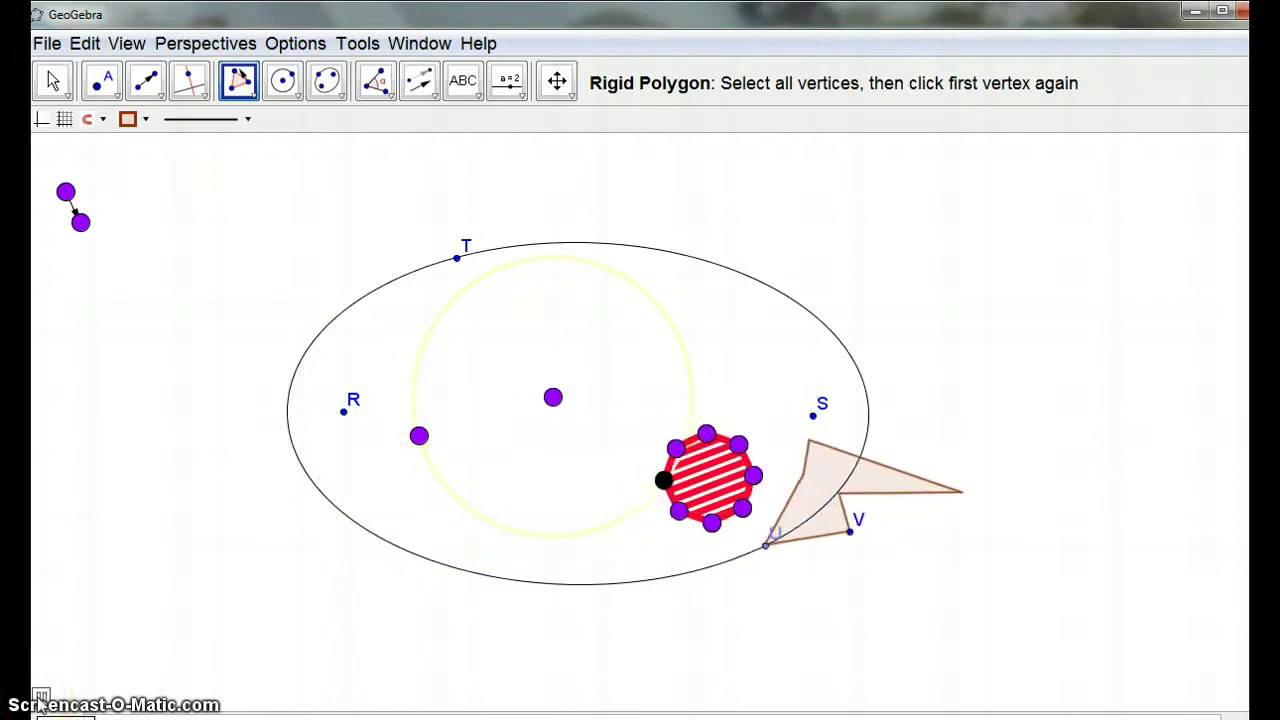
left_click(583, 540)
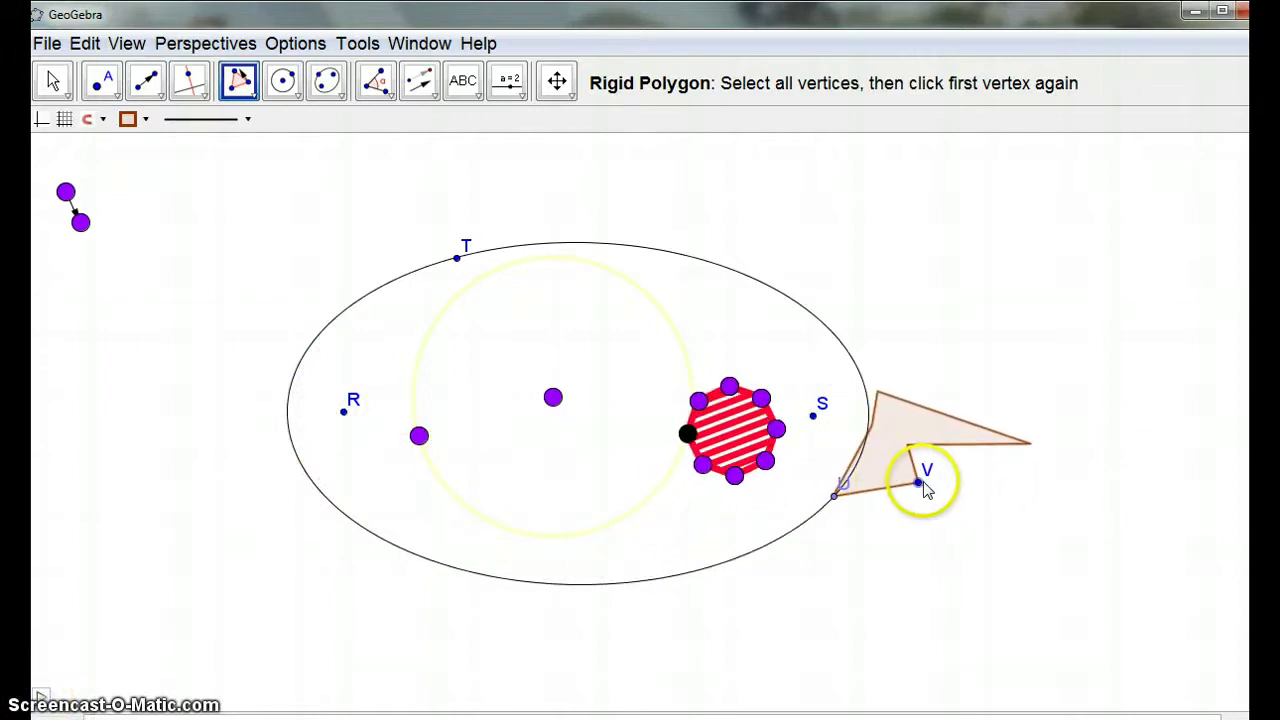
Hide point V's label and make the hexagon green with line thickness 12
right_click(918, 486)
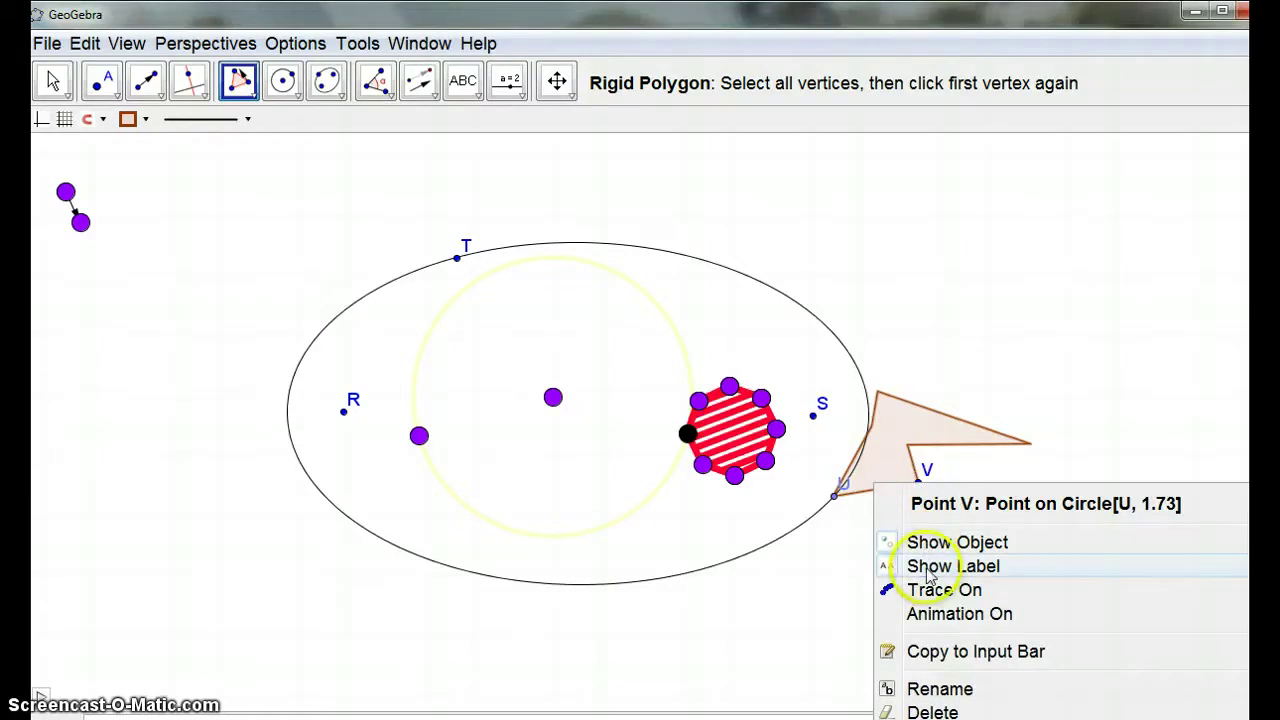
left_click(928, 568)
right_click(896, 420)
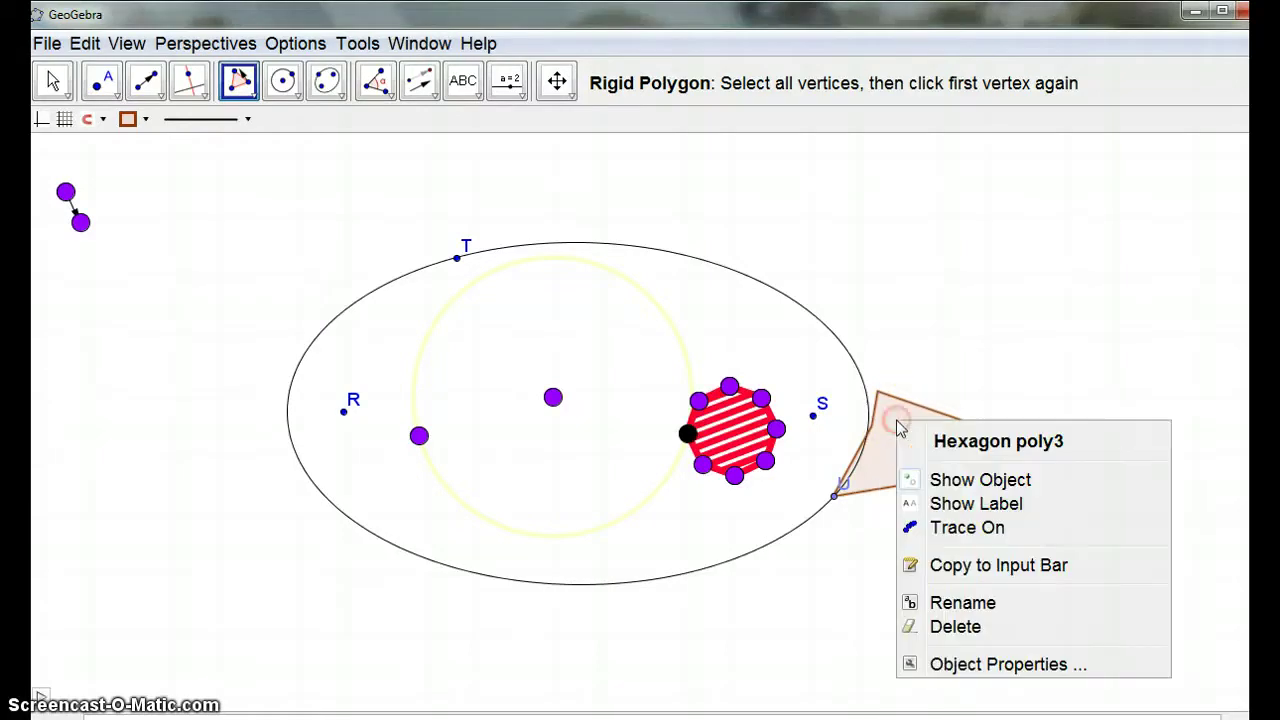
left_click(968, 665)
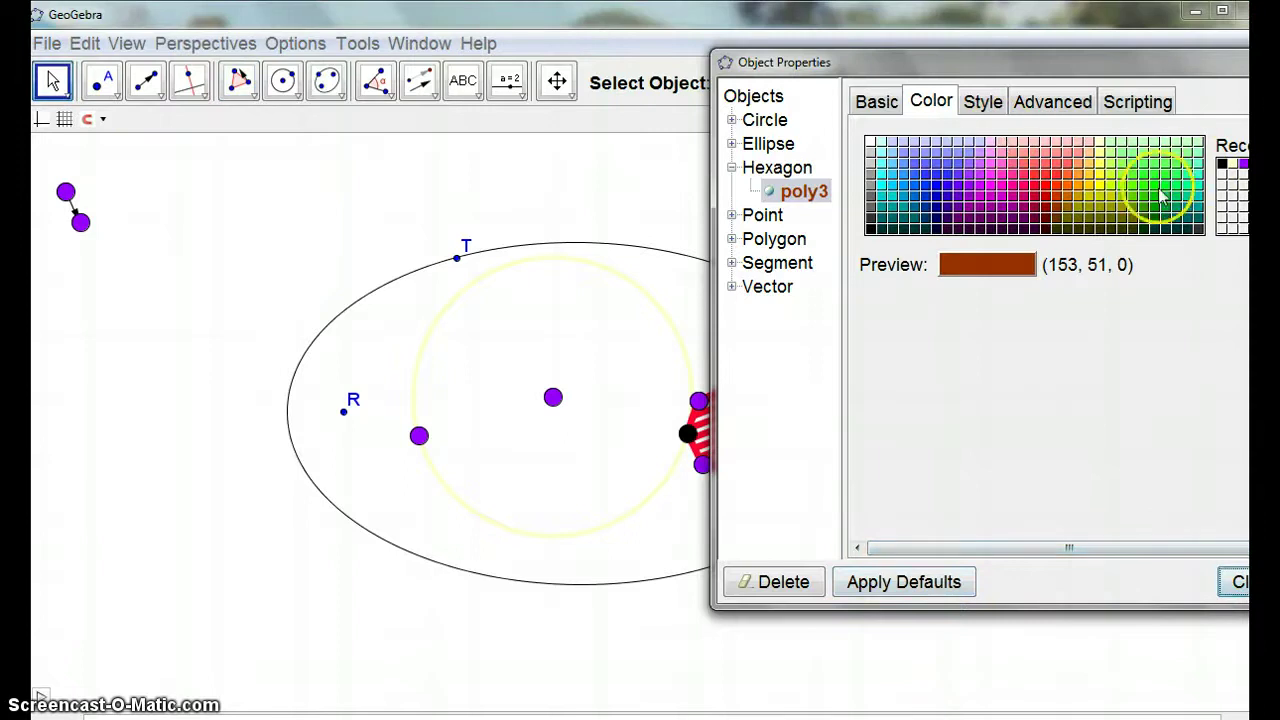
left_click(985, 103)
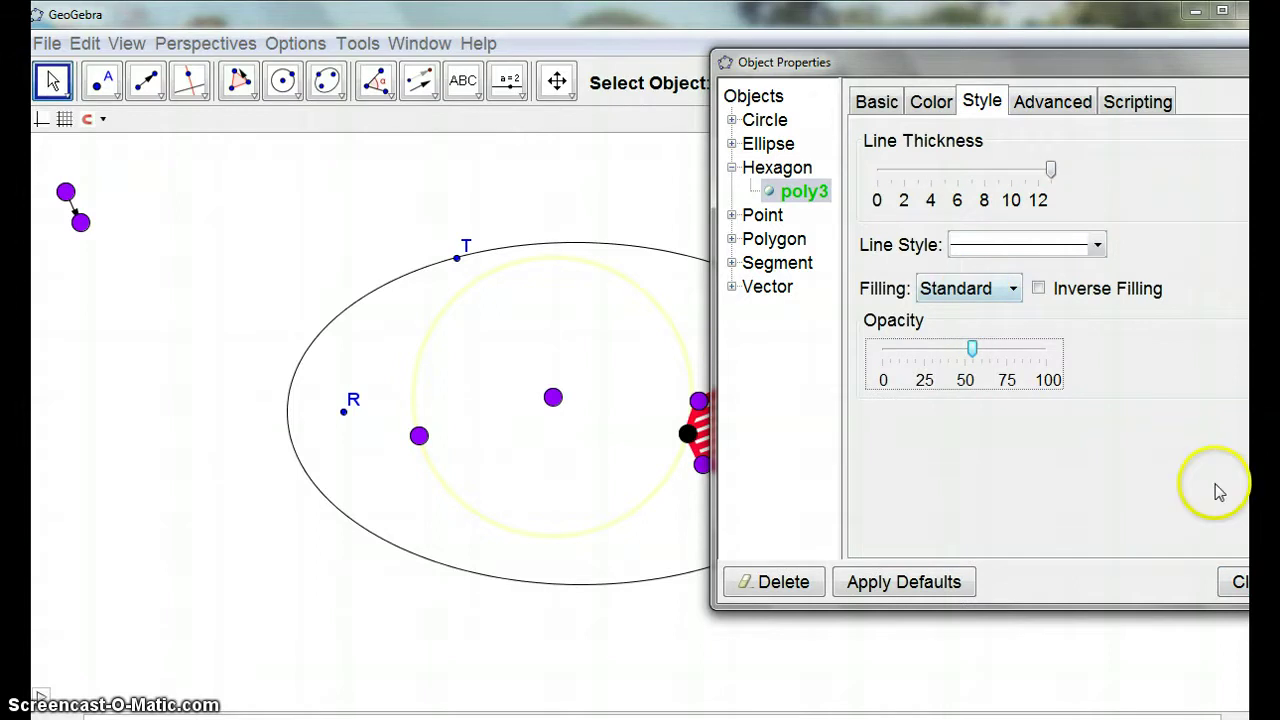
Restart point U's animation and drag the top-left arrow's endpoint E to enlarge the octagon
key("Escape")
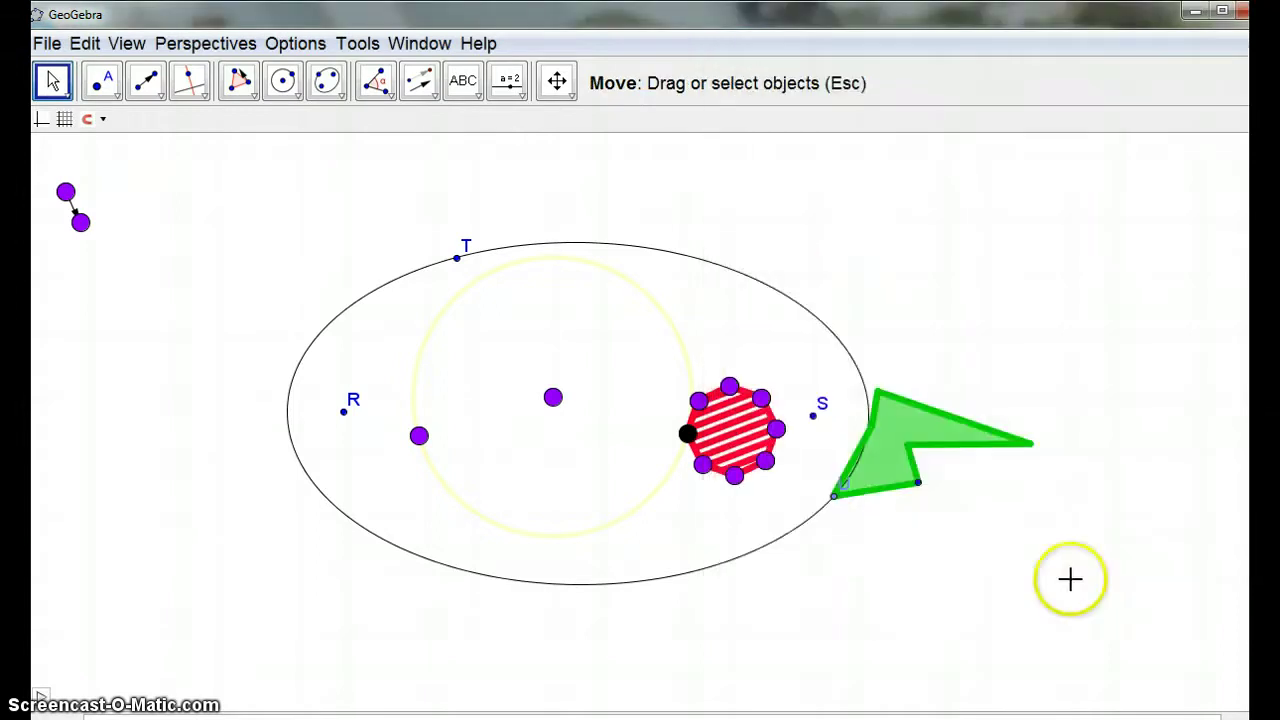
right_click(835, 498)
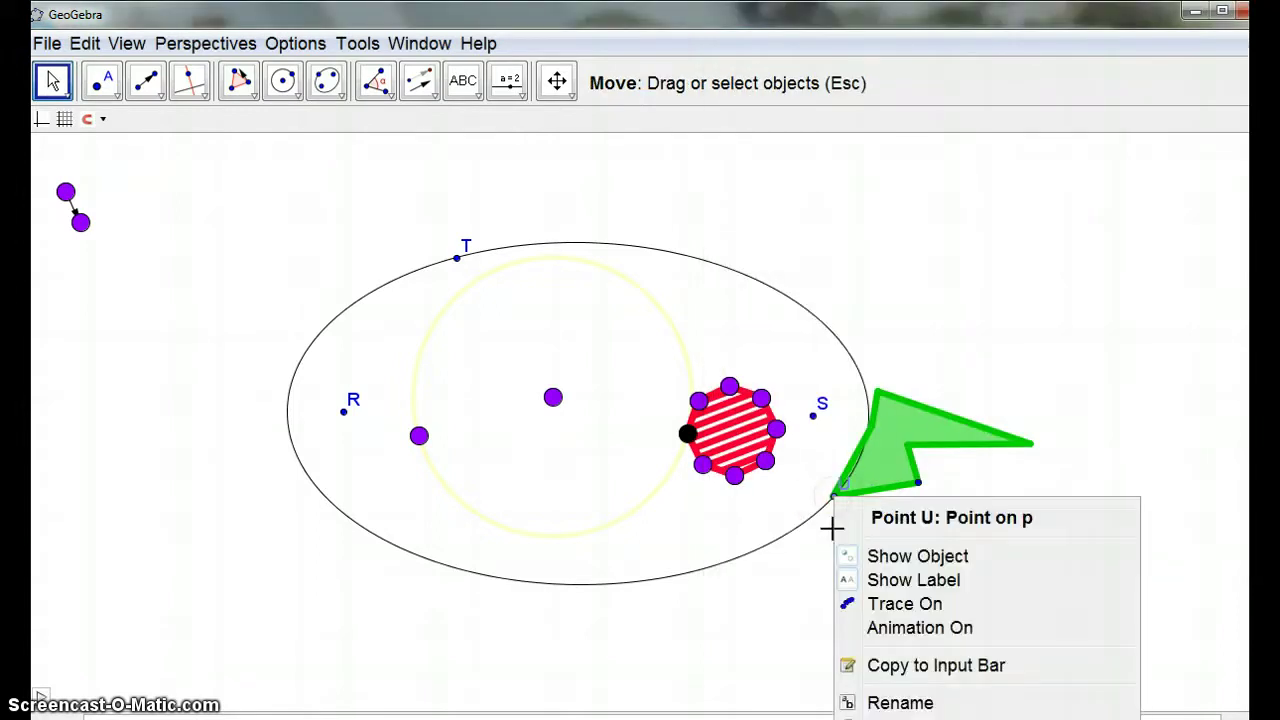
left_click(876, 628)
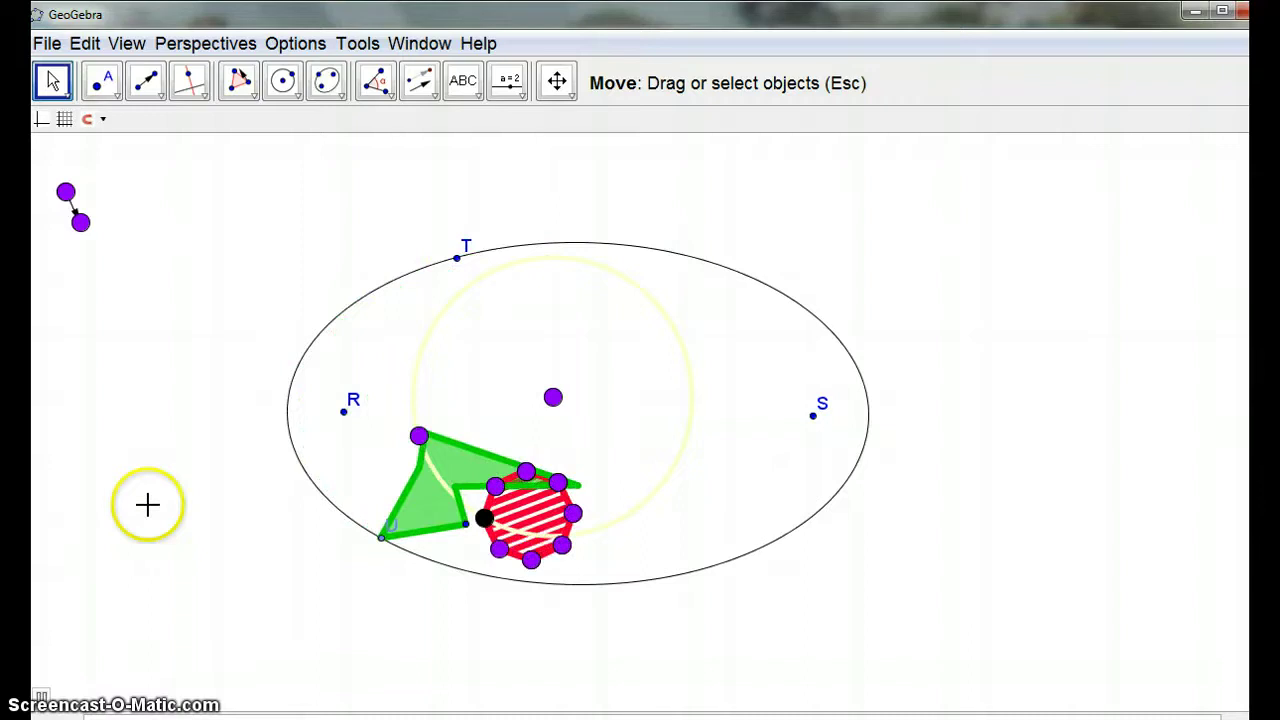
left_click_drag(80, 221, 107, 188)
Review the Advanced, Scripting, Basic, Color and Style tabs in Object Properties, then close it
right_click(106, 182)
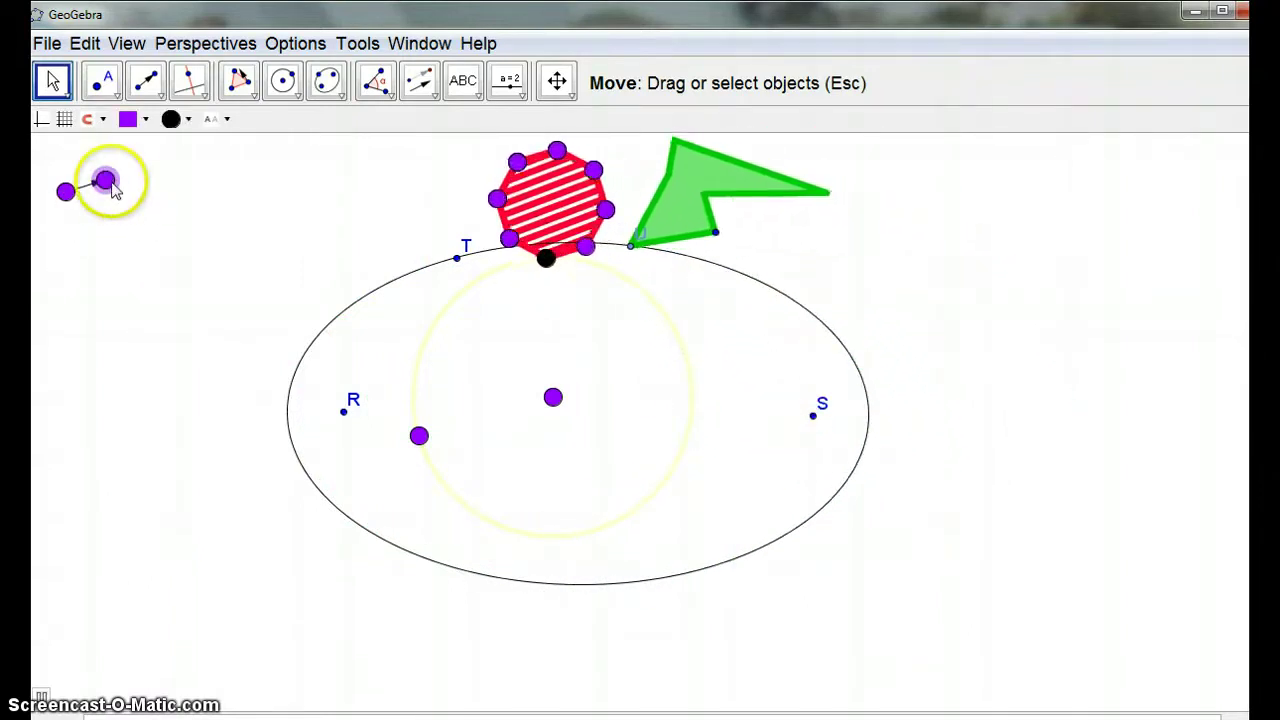
left_click(214, 426)
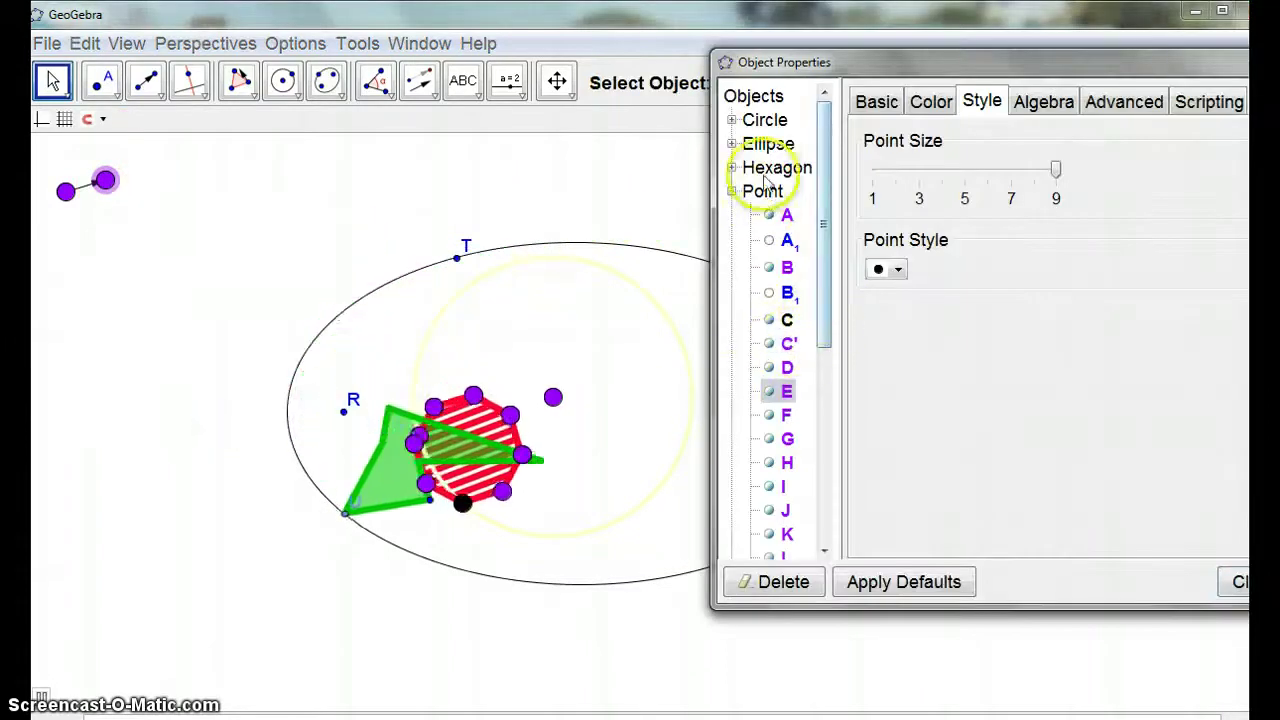
left_click(768, 172)
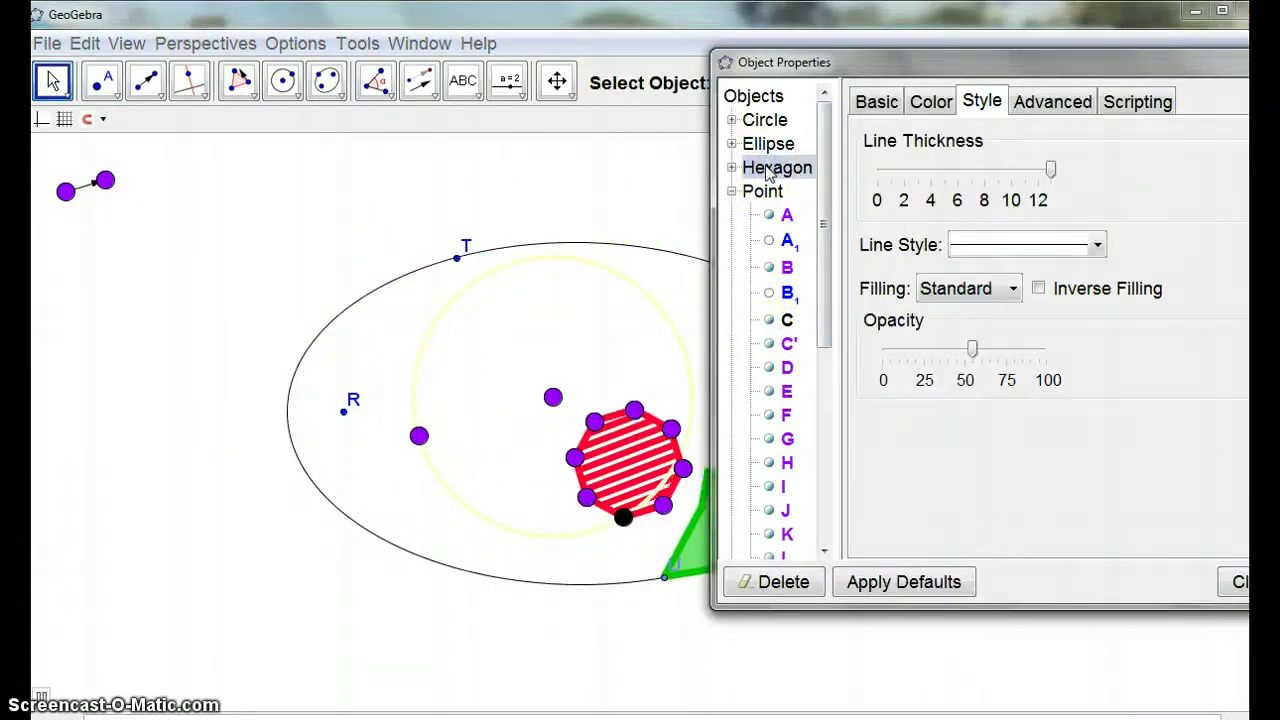
left_click(733, 167)
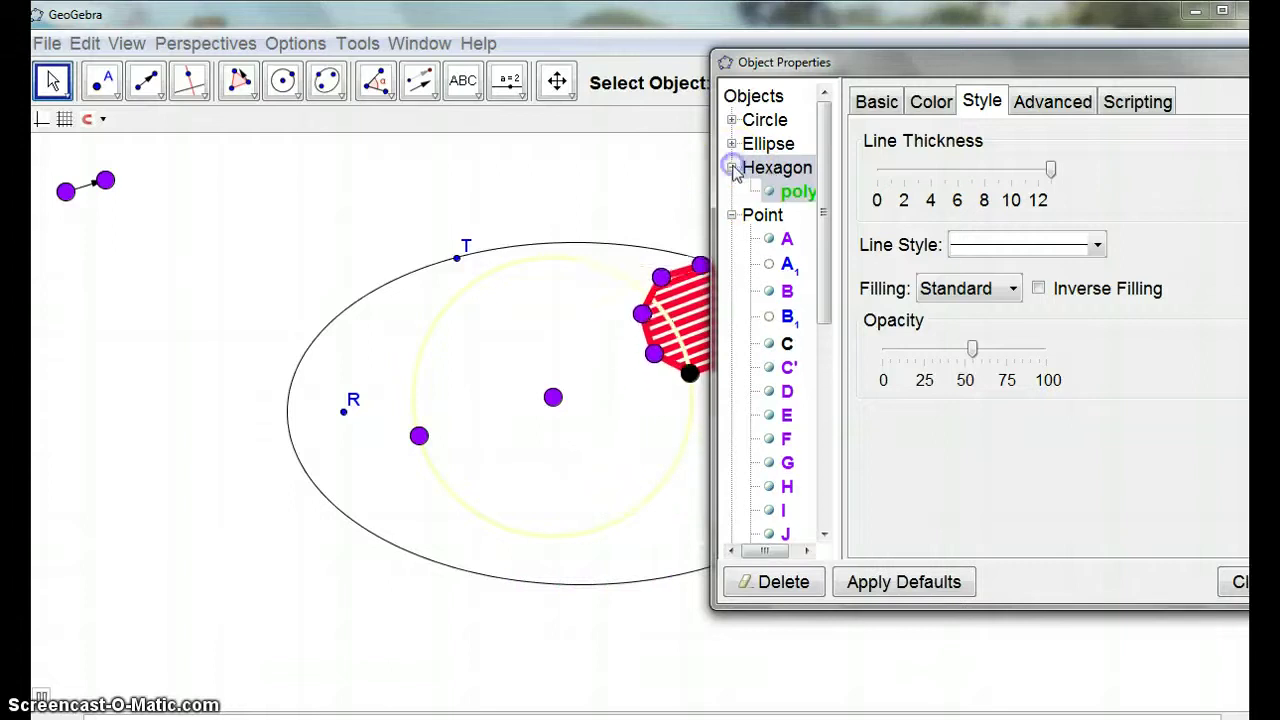
left_click(801, 195)
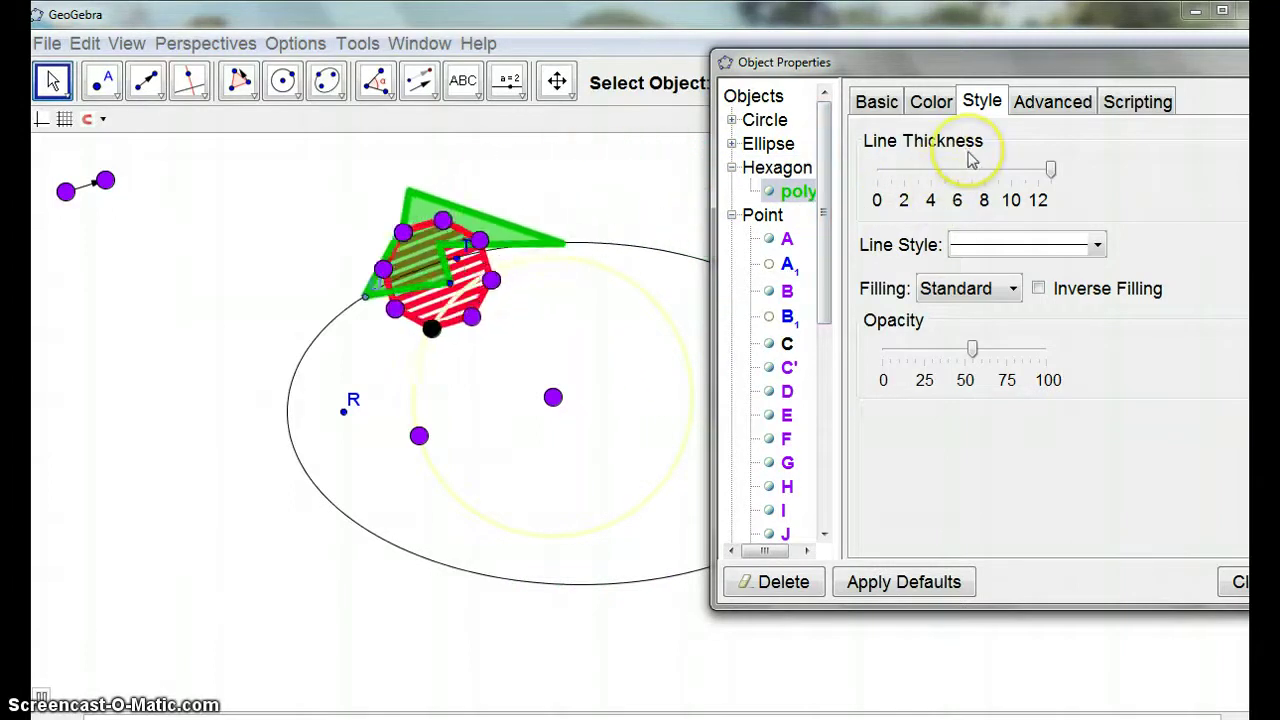
left_click(1055, 102)
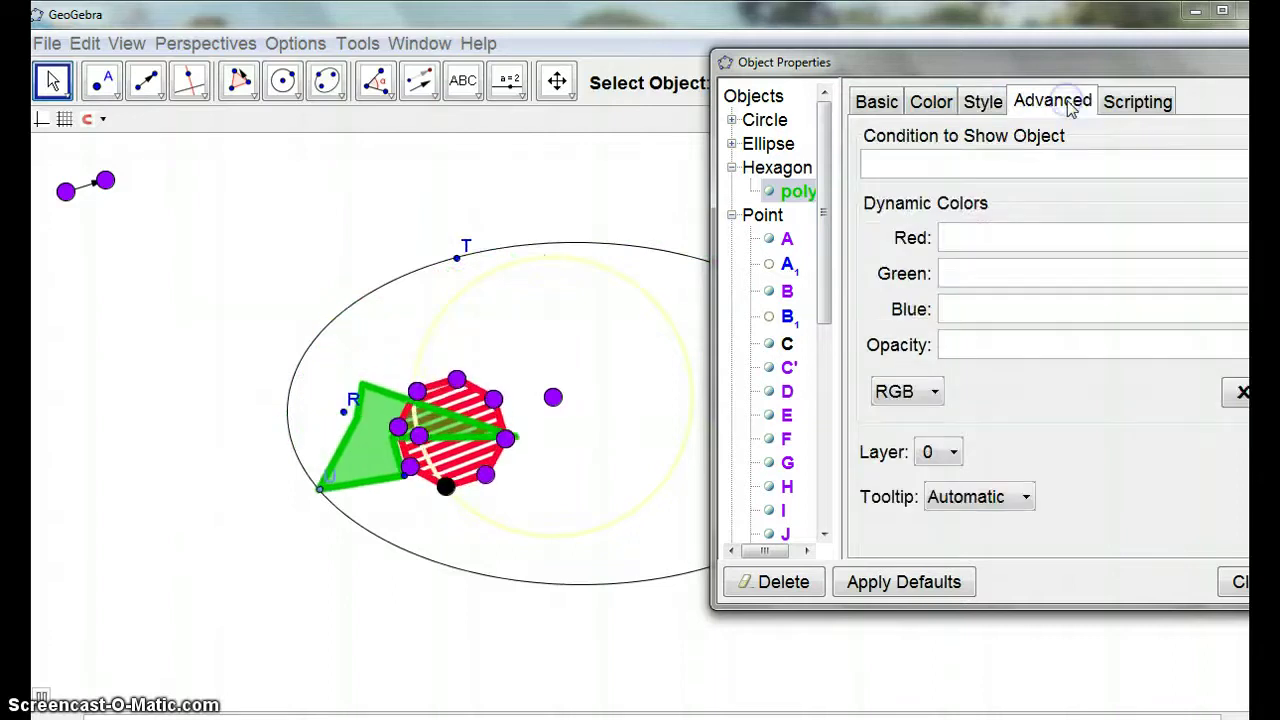
left_click(1122, 101)
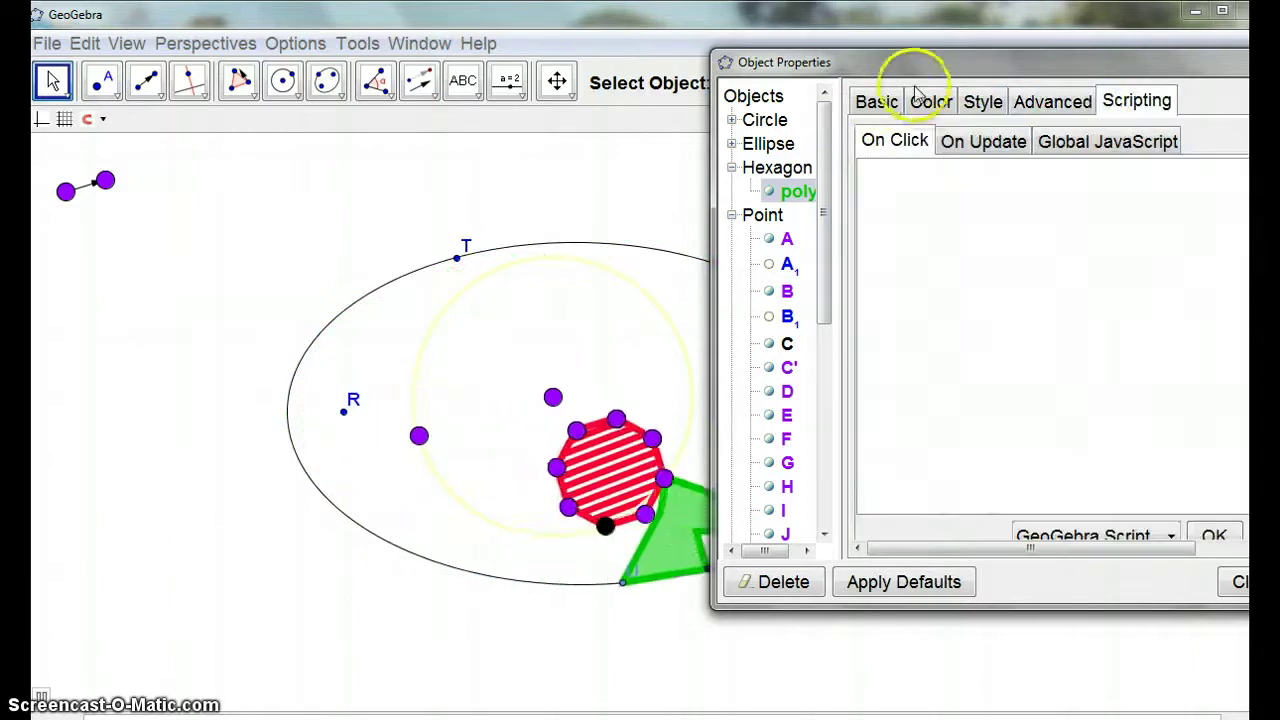
left_click(878, 101)
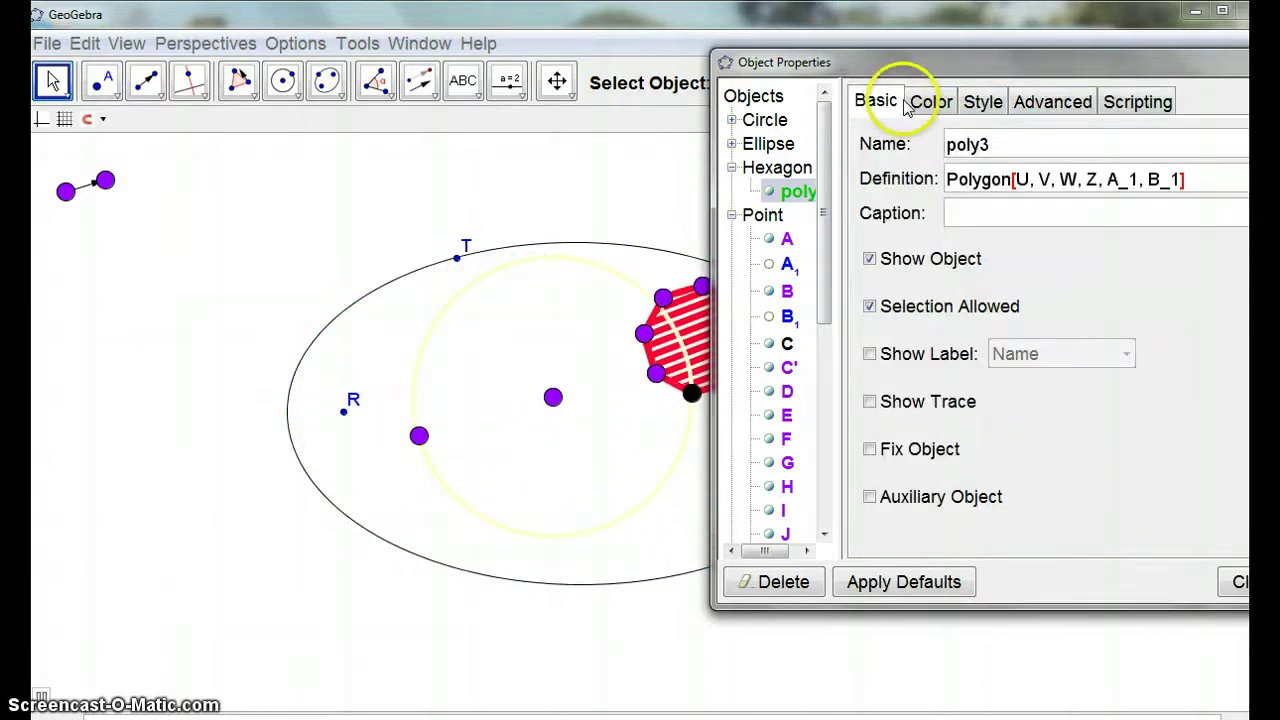
left_click(929, 102)
left_click(983, 104)
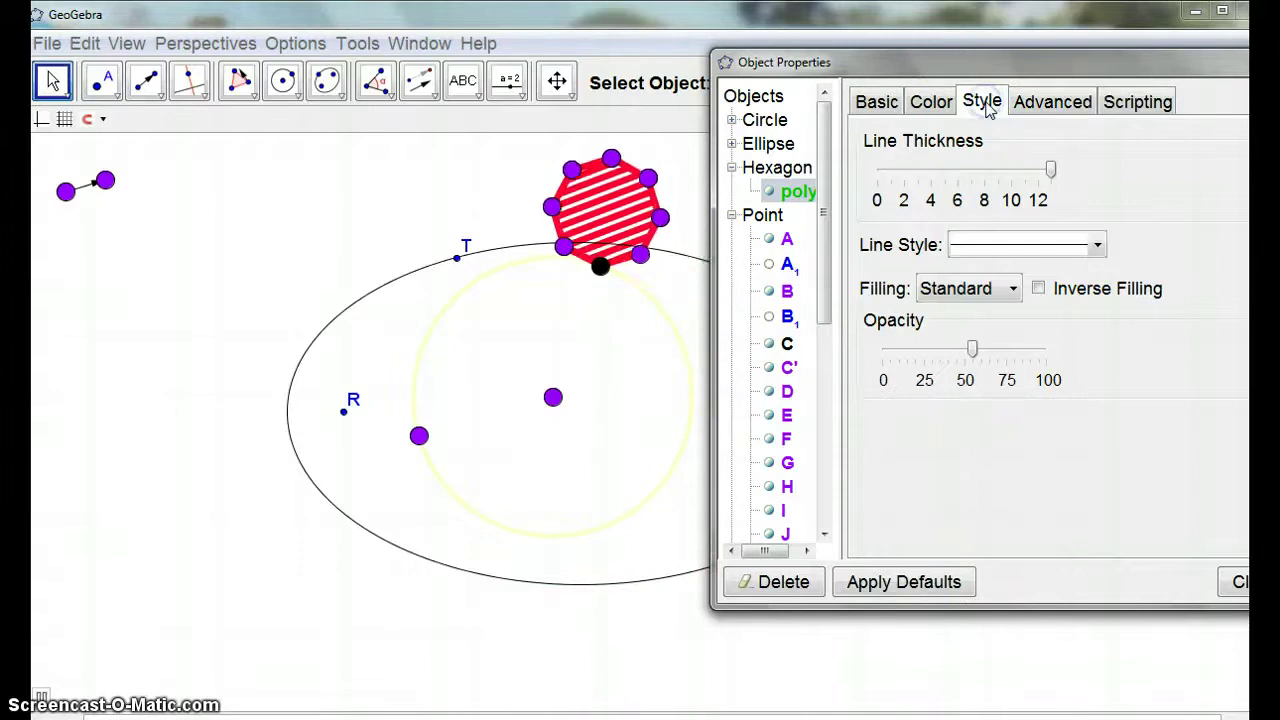
left_click(1025, 110)
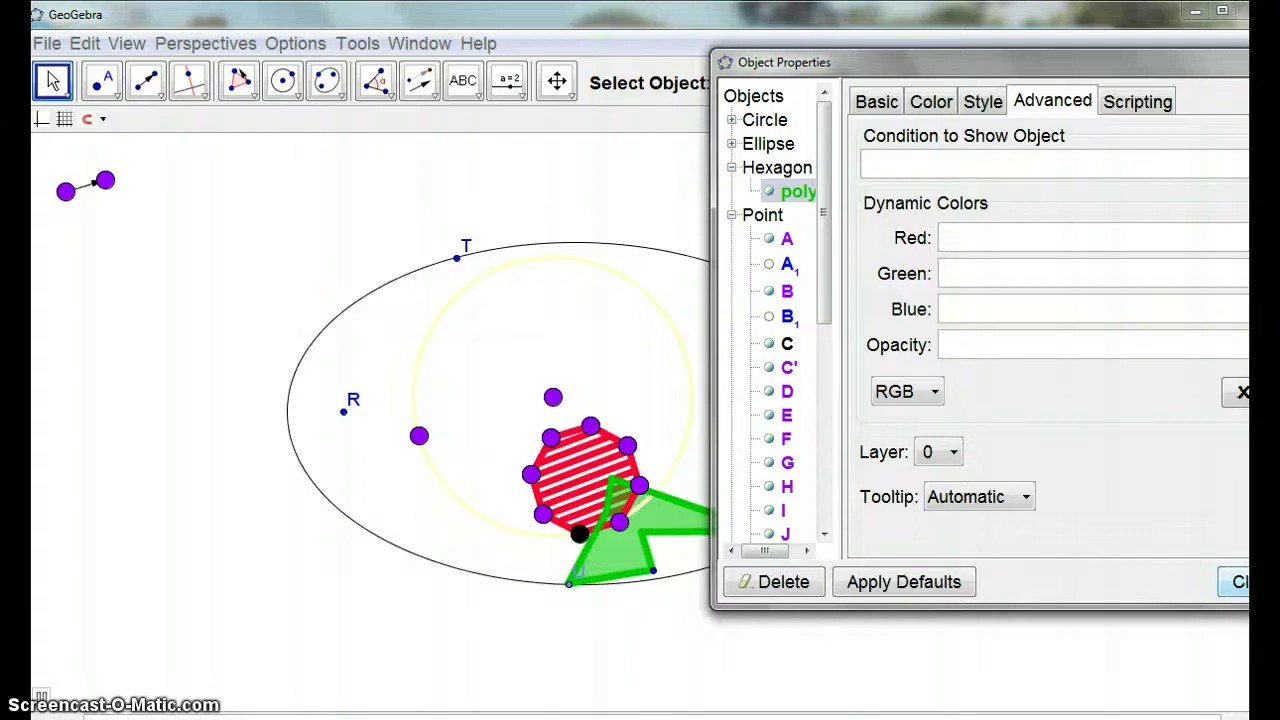
key("Escape")
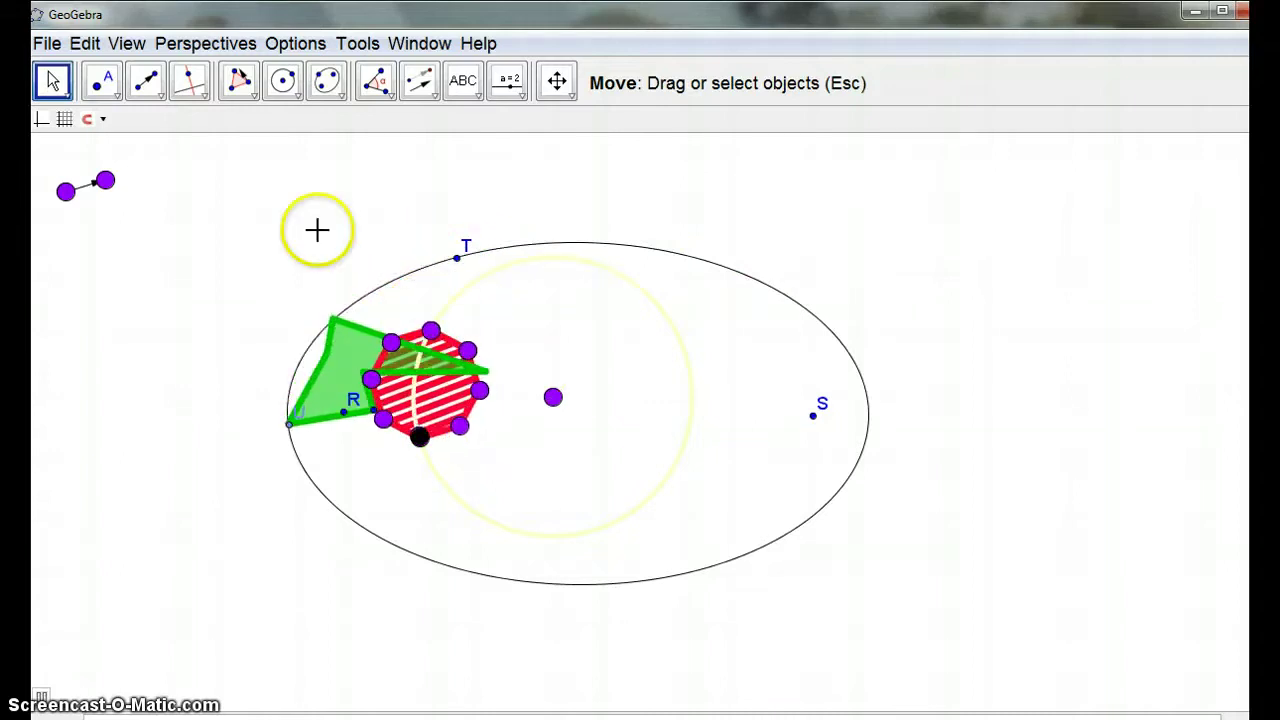
Draw a line through the purple point near R and the circle's centre
left_click(201, 97)
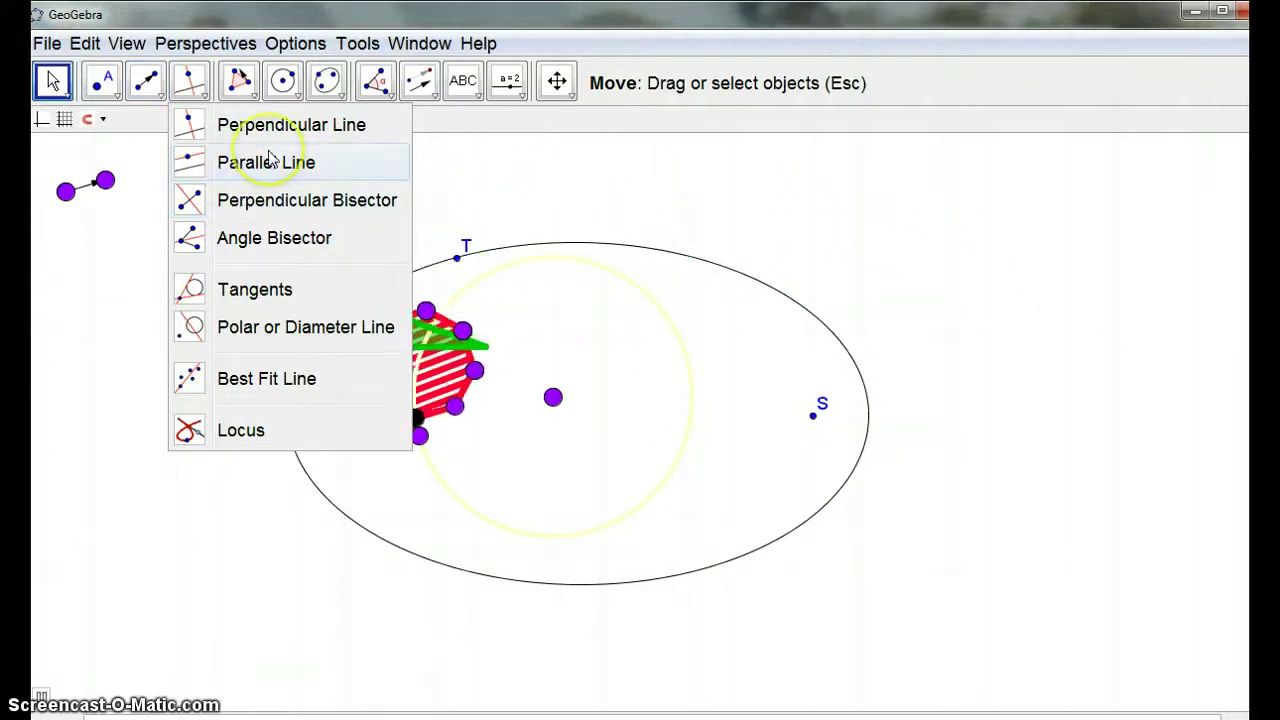
mouse_move(142, 86)
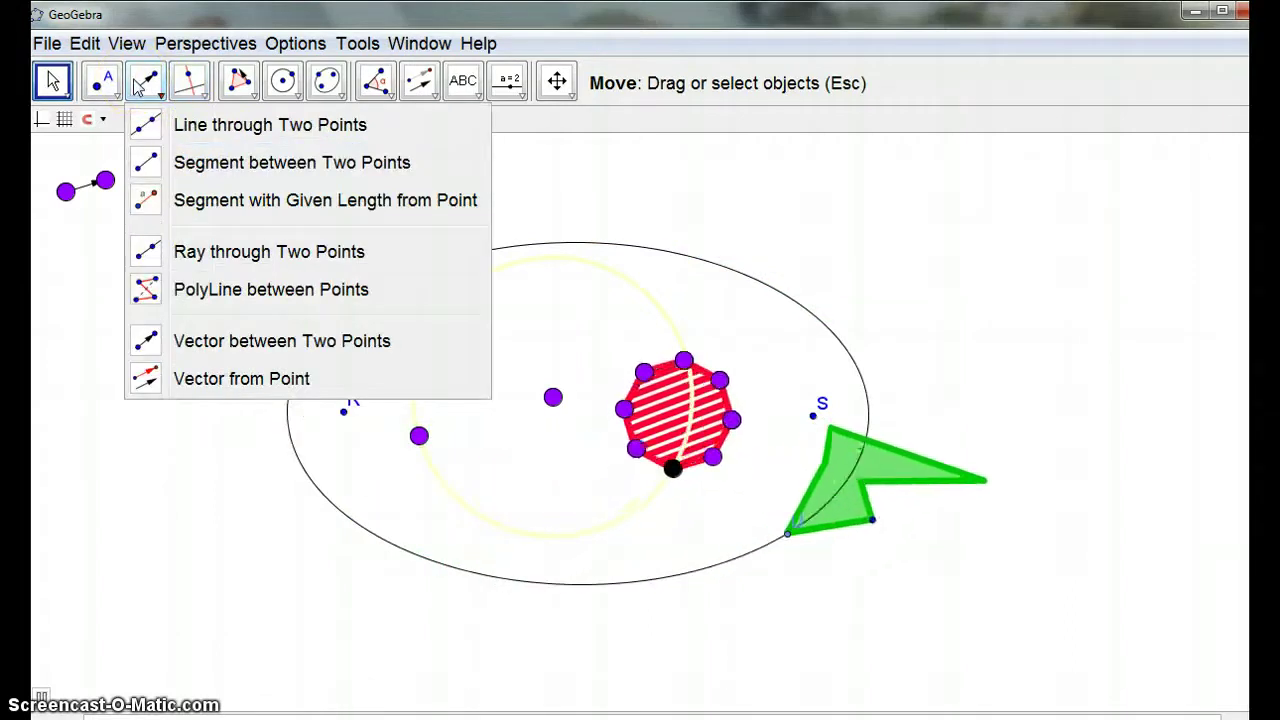
left_click(175, 128)
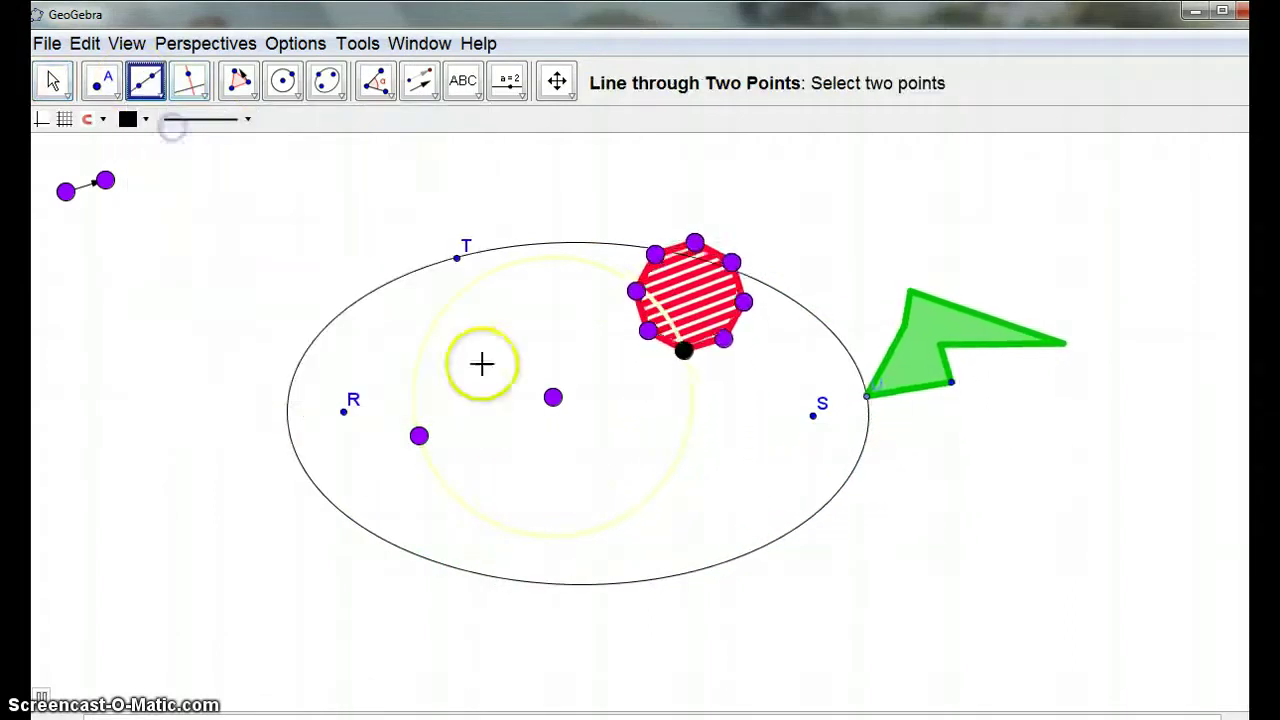
left_click(419, 435)
left_click(553, 397)
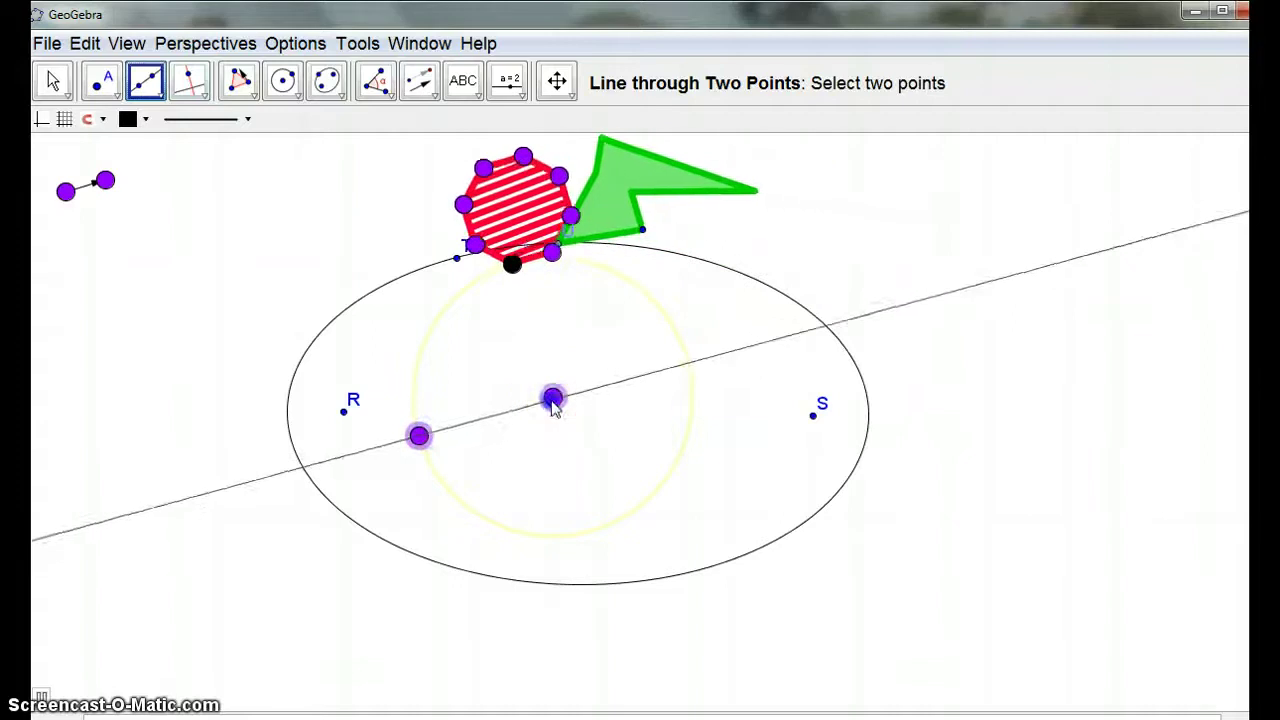
Browse the toolbar's navigation, slider and transformation menus
left_click(570, 96)
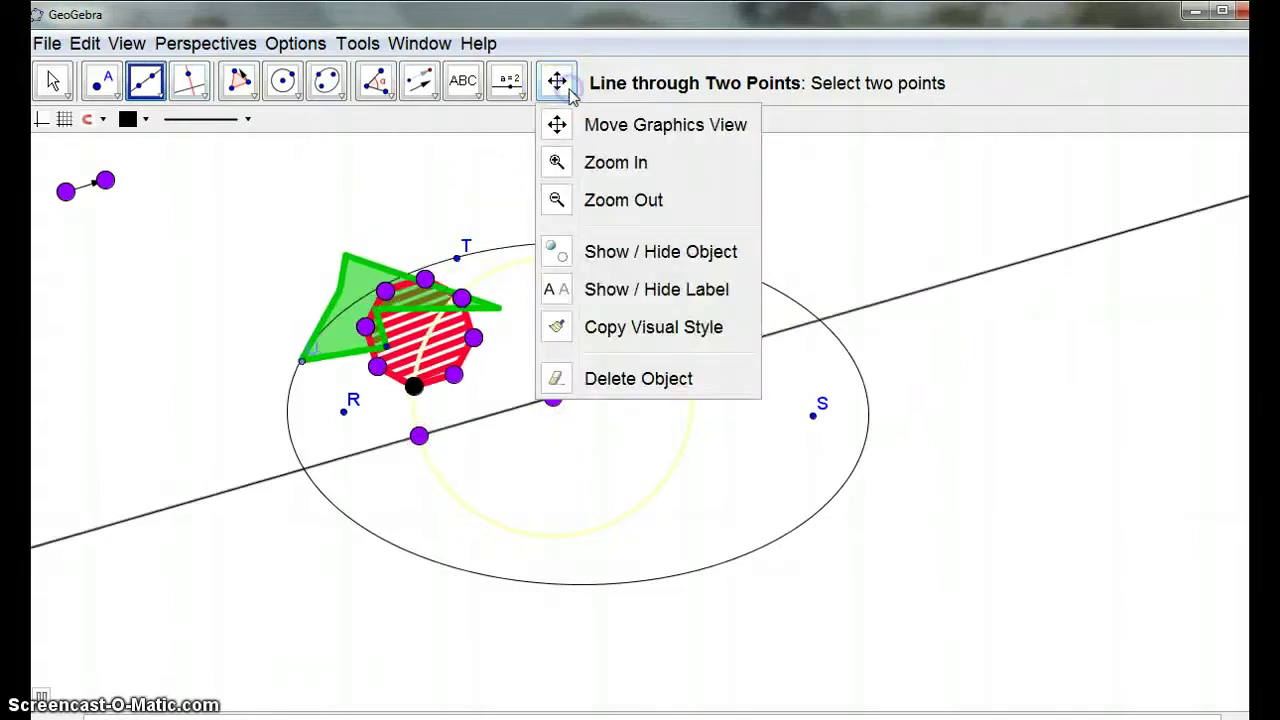
left_click(508, 82)
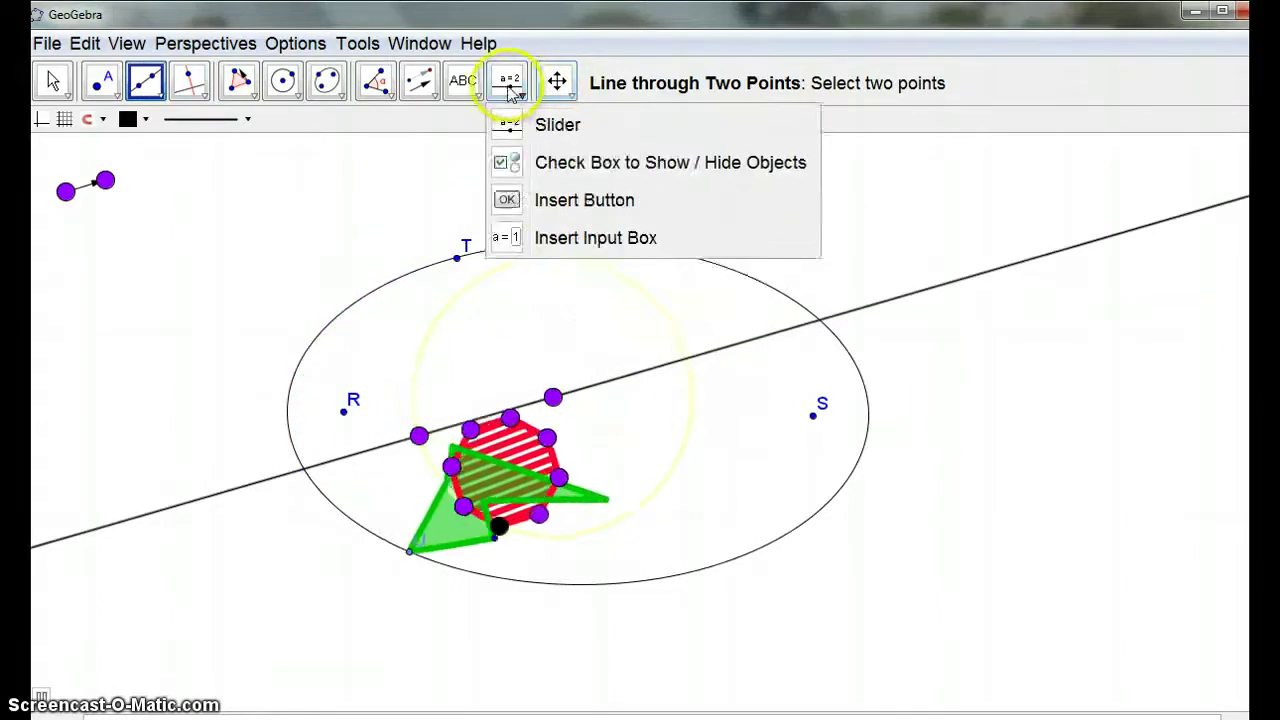
left_click(465, 84)
left_click(425, 86)
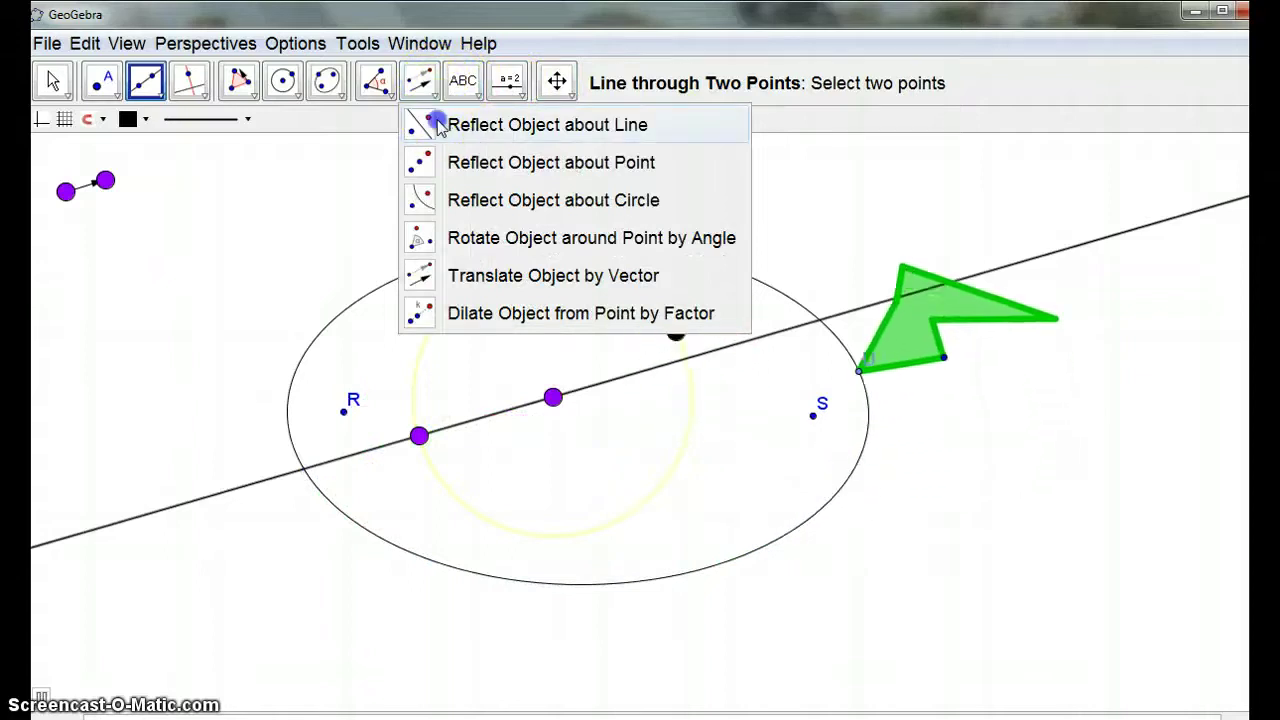
Reflect the red octagon and green polygon across the new line, redoing it after an undo
left_click(431, 122)
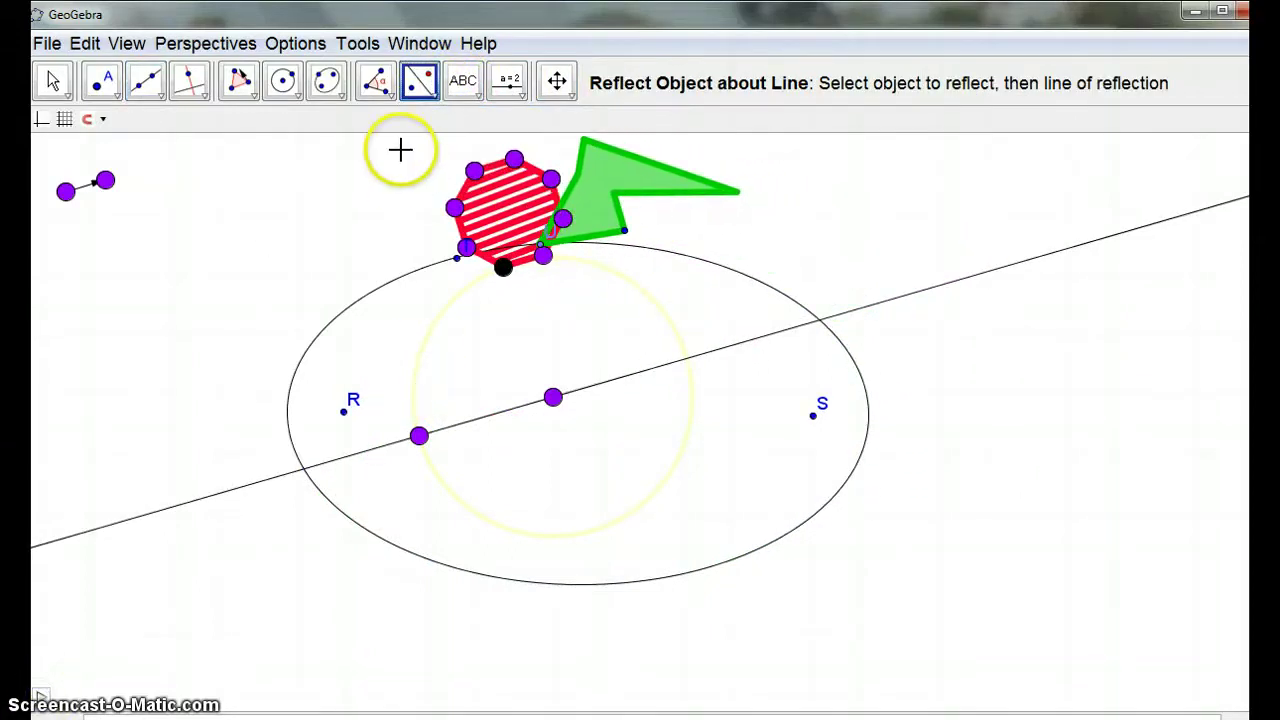
left_click_drag(835, 135, 811, 256)
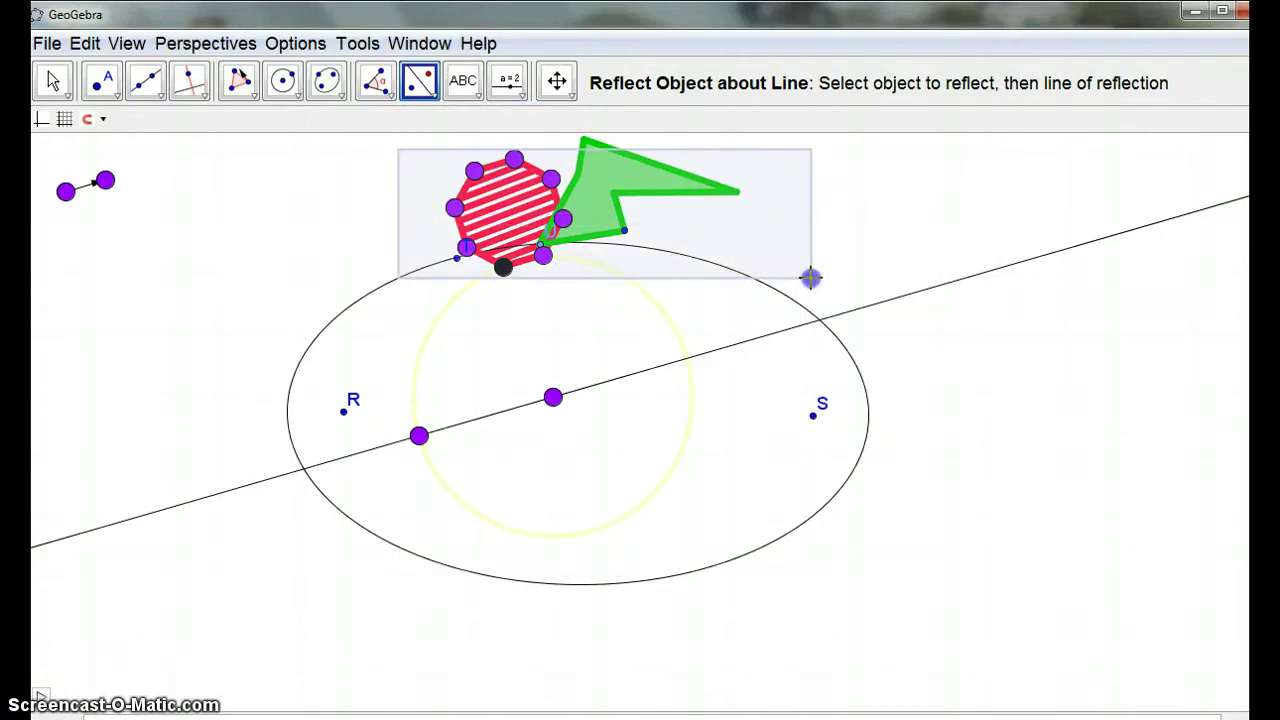
left_click(913, 298)
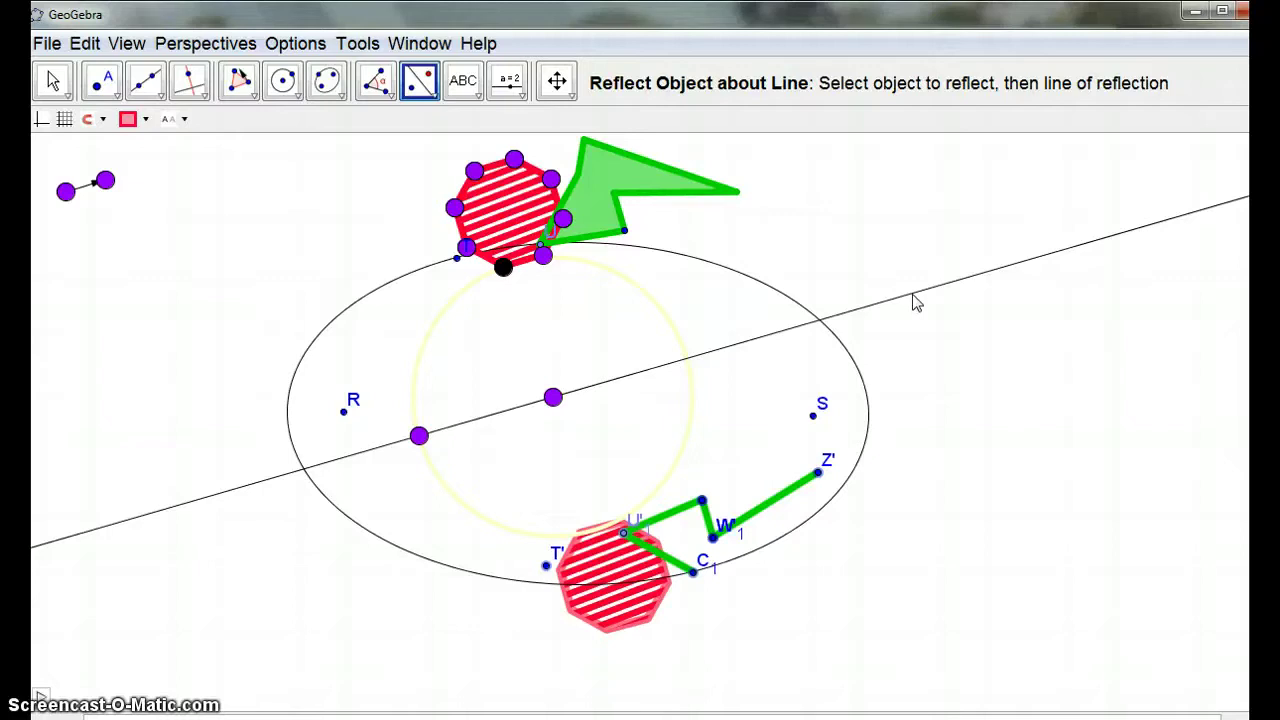
key("ctrl+z")
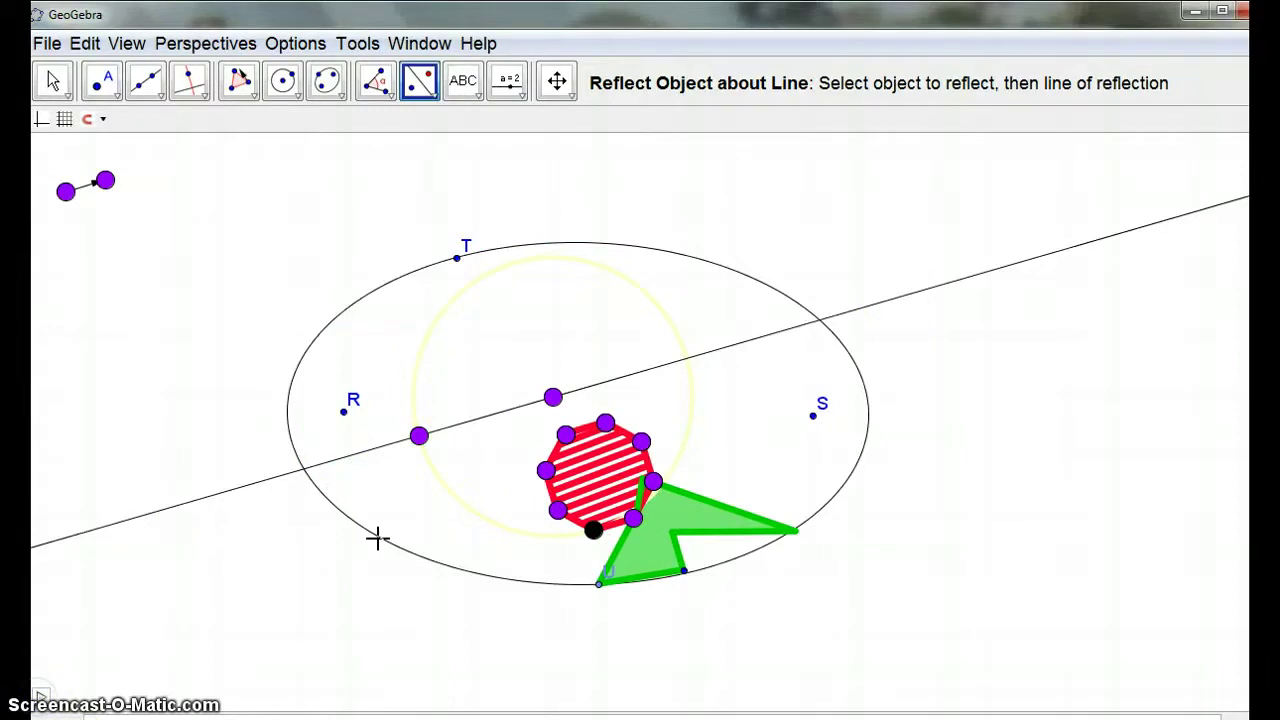
left_click_drag(936, 327, 457, 647)
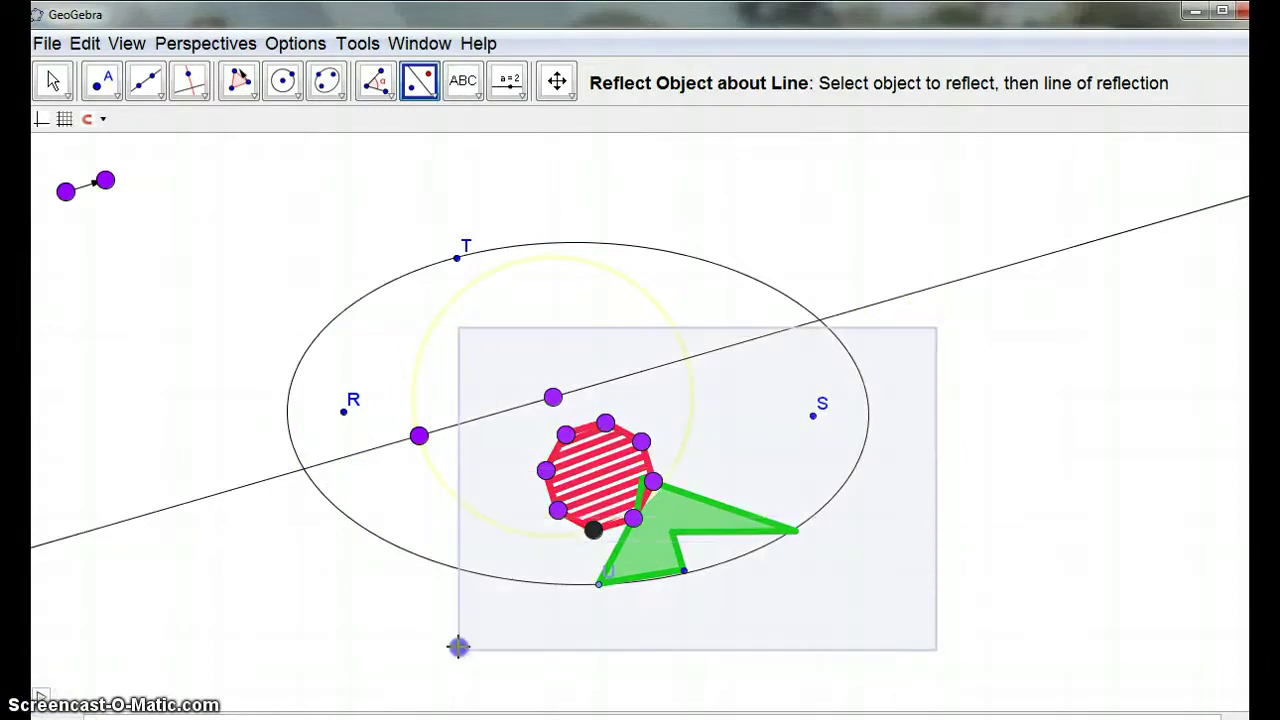
left_click(256, 487)
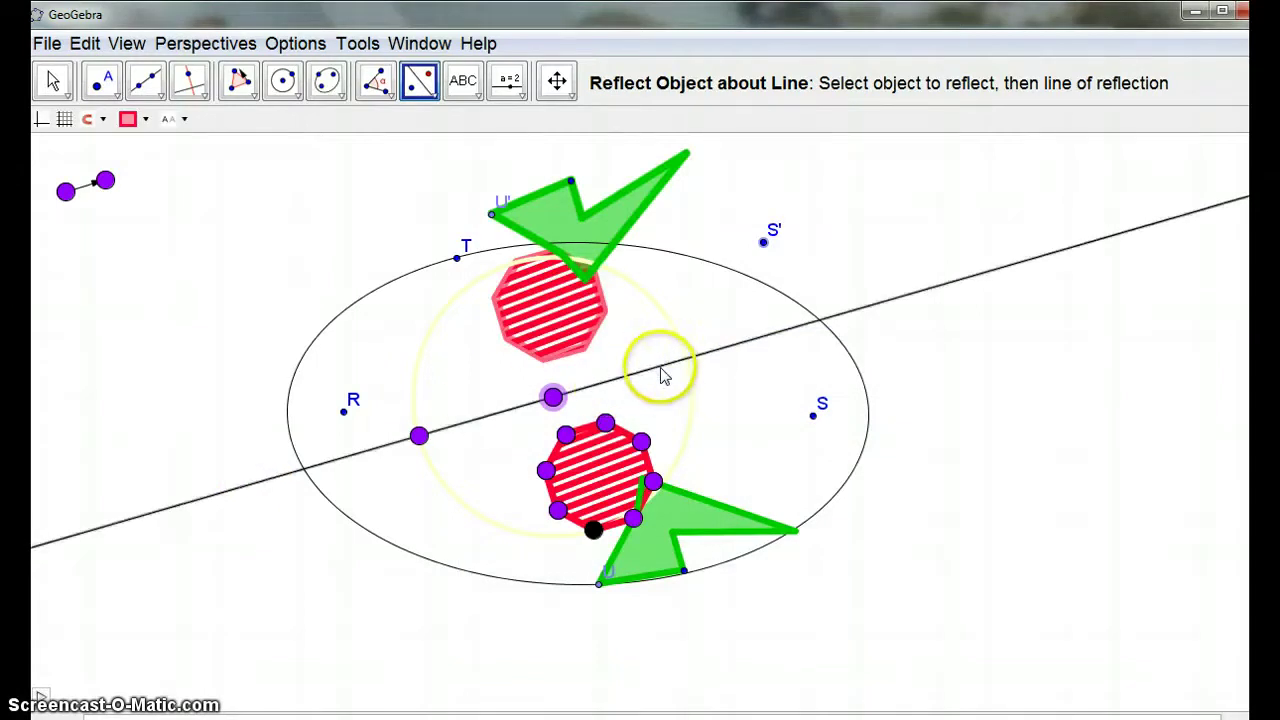
Add a perpendicular line through the circle's centre, undo stray point E, and box-select the shapes
left_click(205, 95)
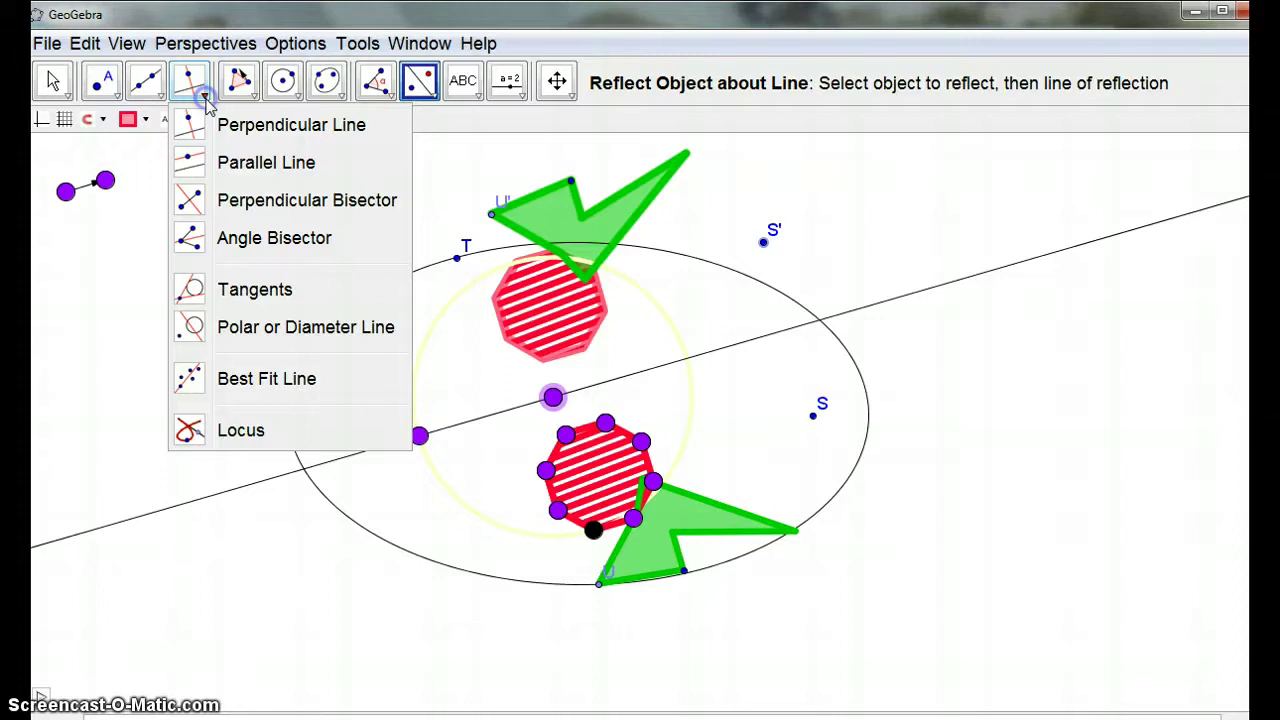
left_click(260, 124)
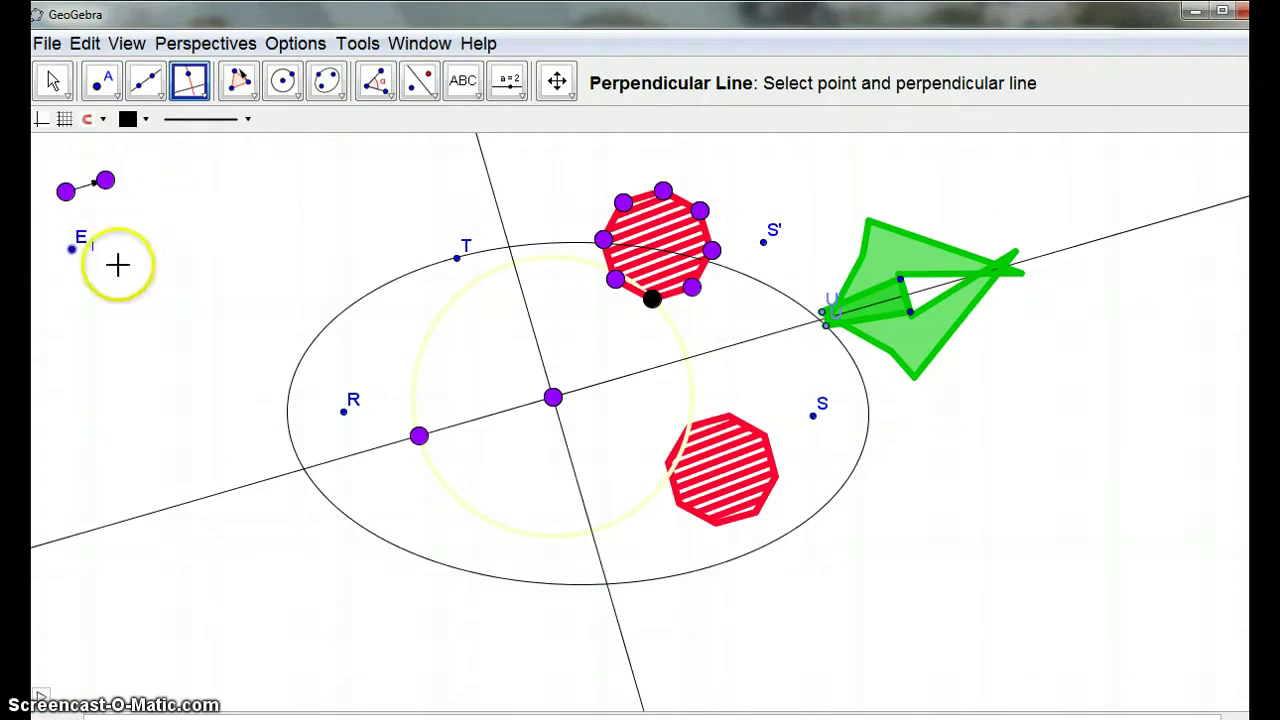
key("ctrl+z")
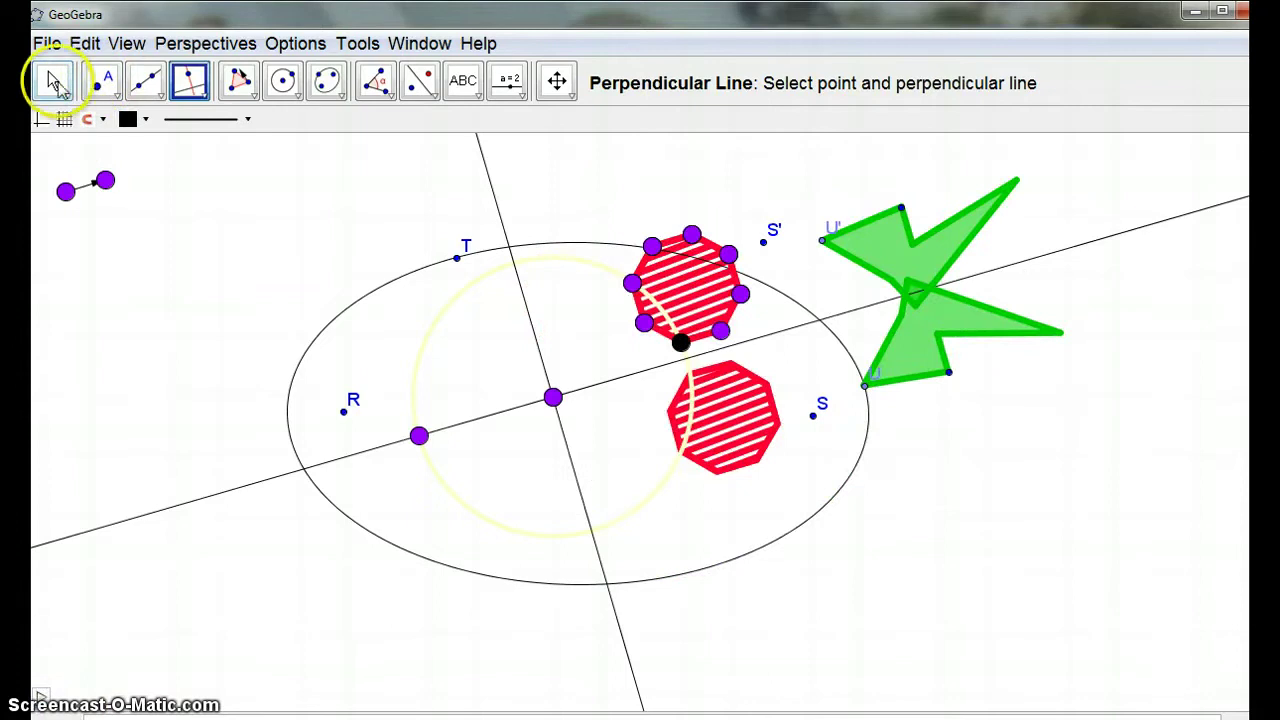
left_click_drag(581, 151, 1148, 455)
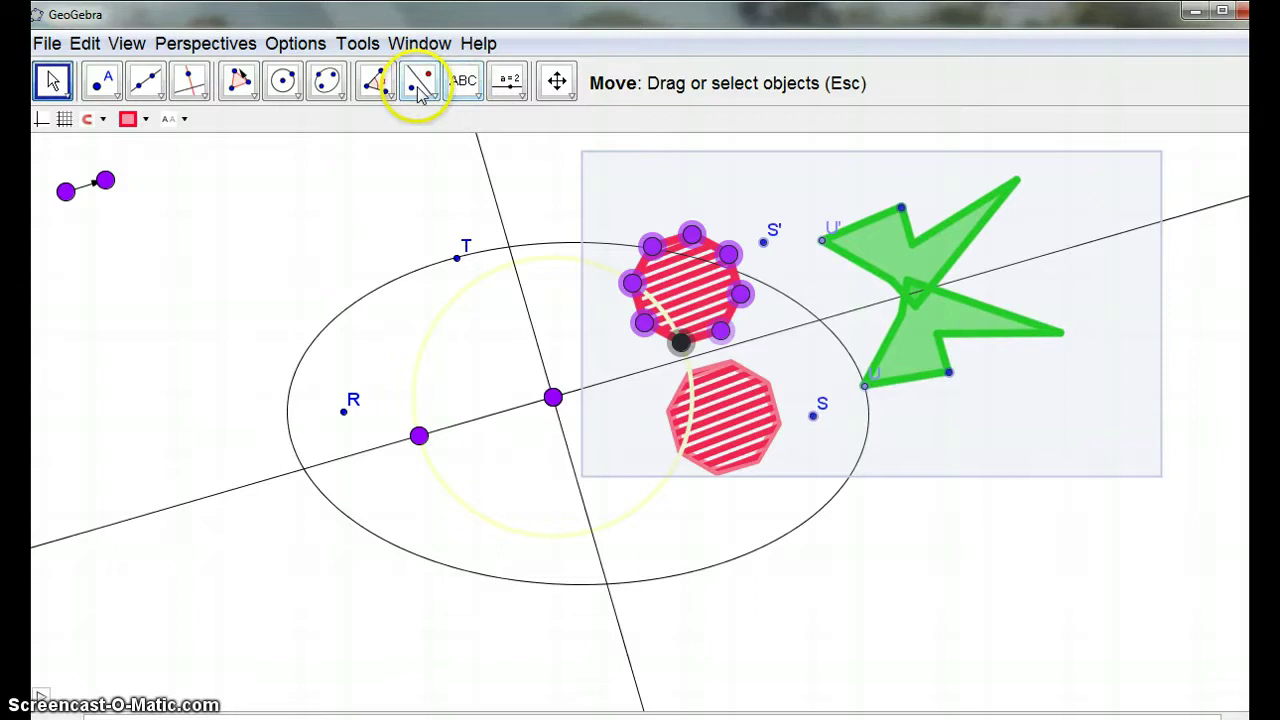
Reflect the selected octagons and polygons across the perpendicular line, start the animation, and select everything
left_click(528, 316)
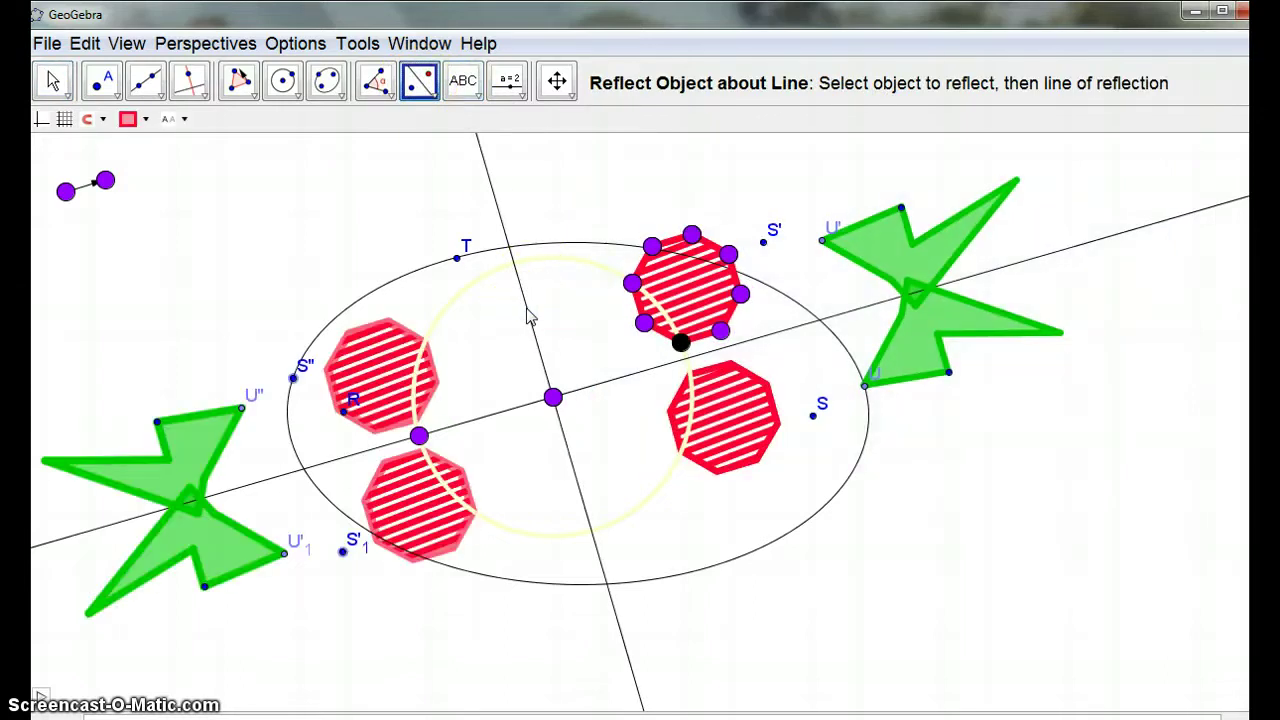
left_click(40, 697)
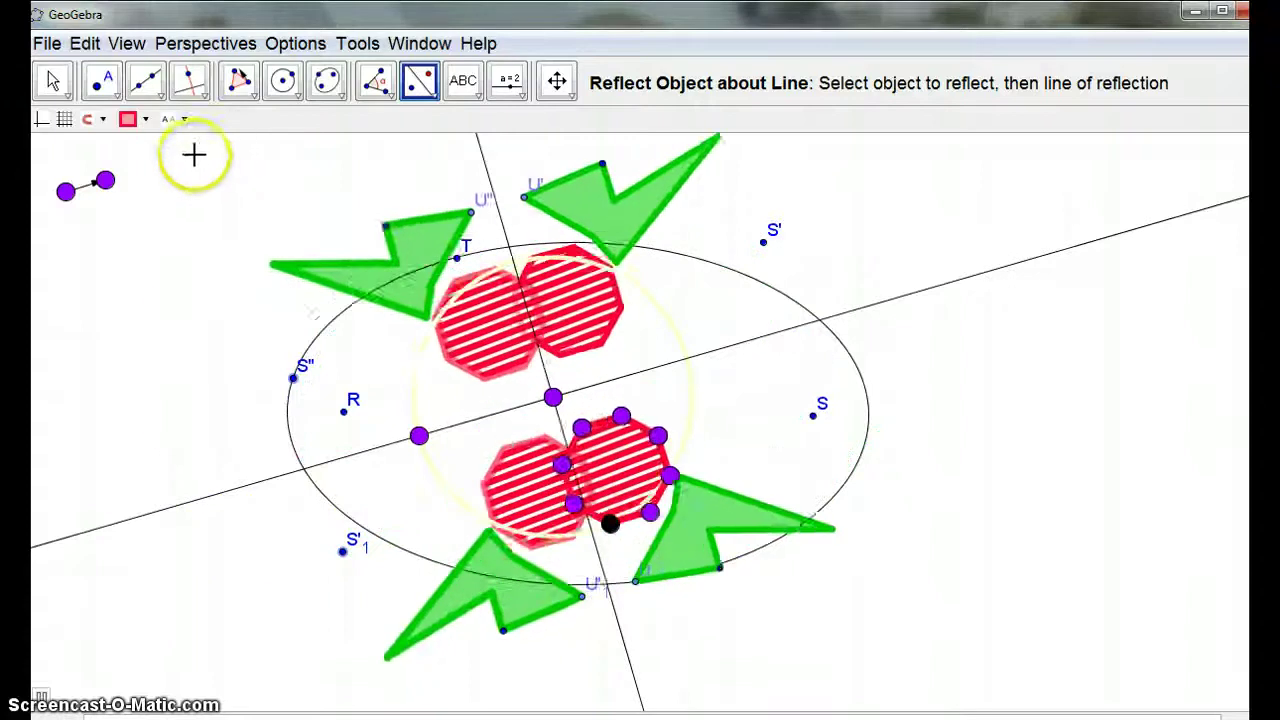
left_click_drag(193, 155, 1167, 712)
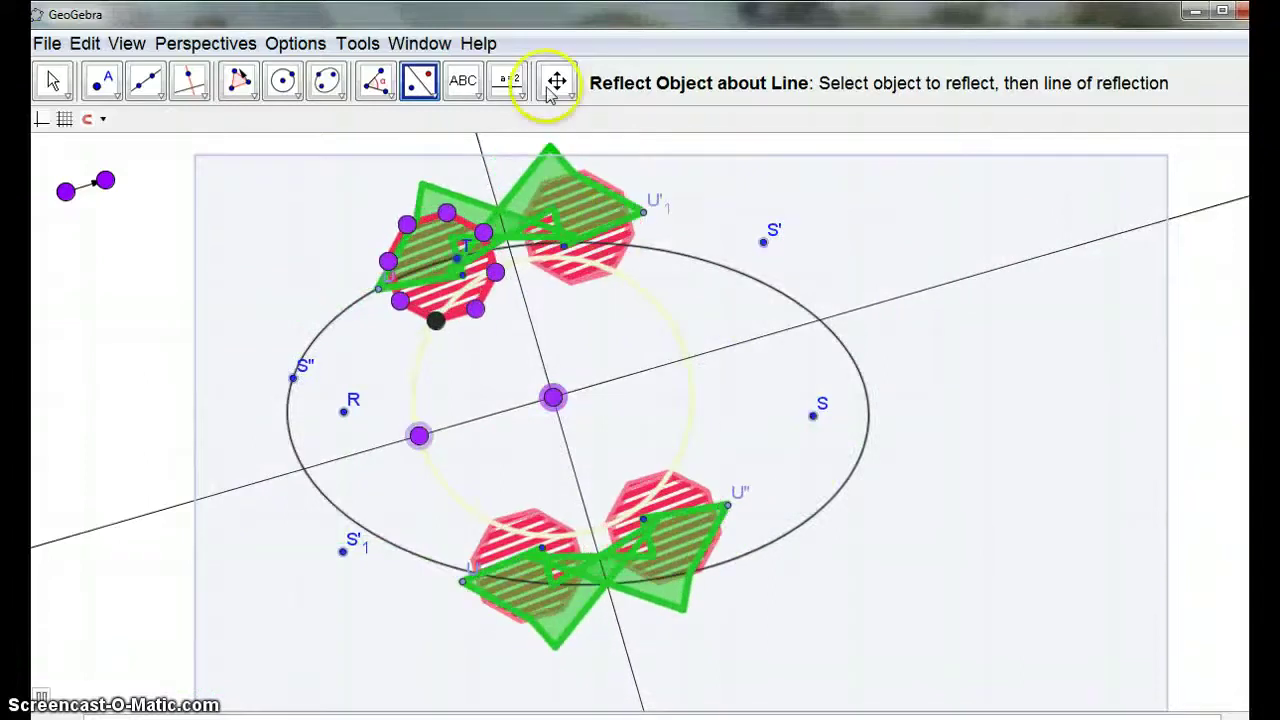
left_click(40, 703)
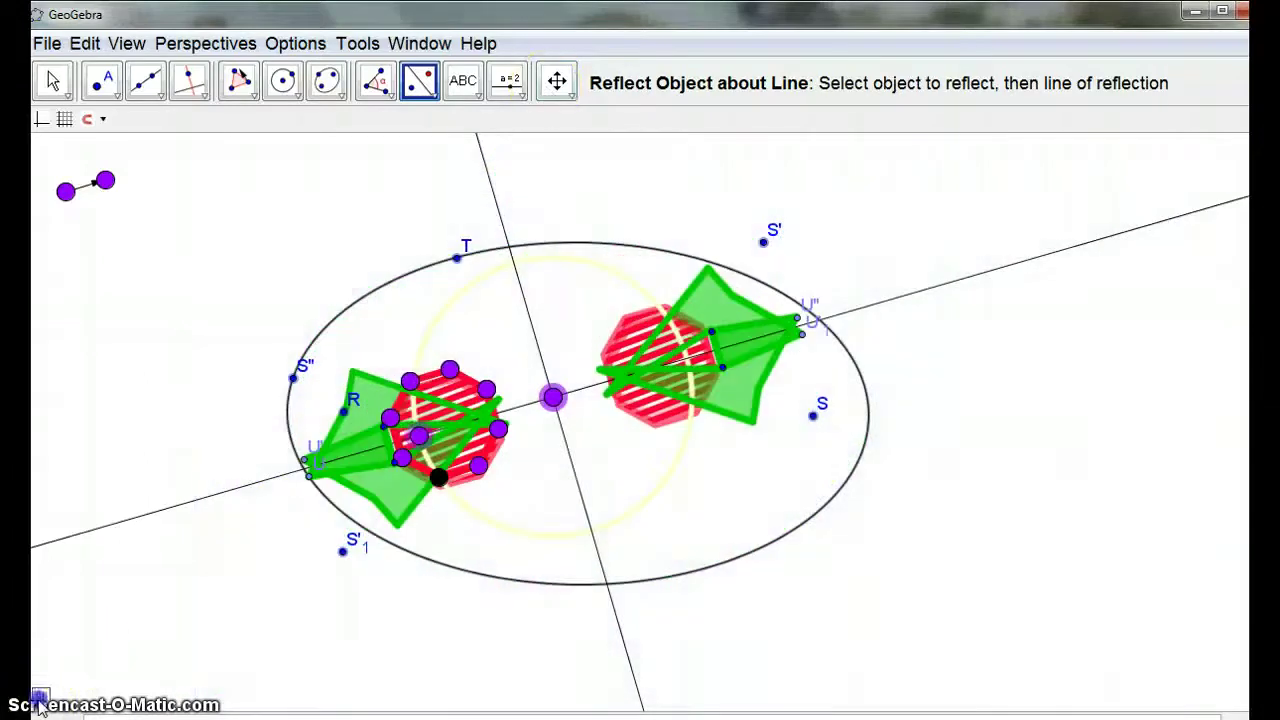
mouse_move(196, 152)
left_mouse_down()
mouse_move(574, 263)
mouse_move(1140, 680)
left_mouse_up()
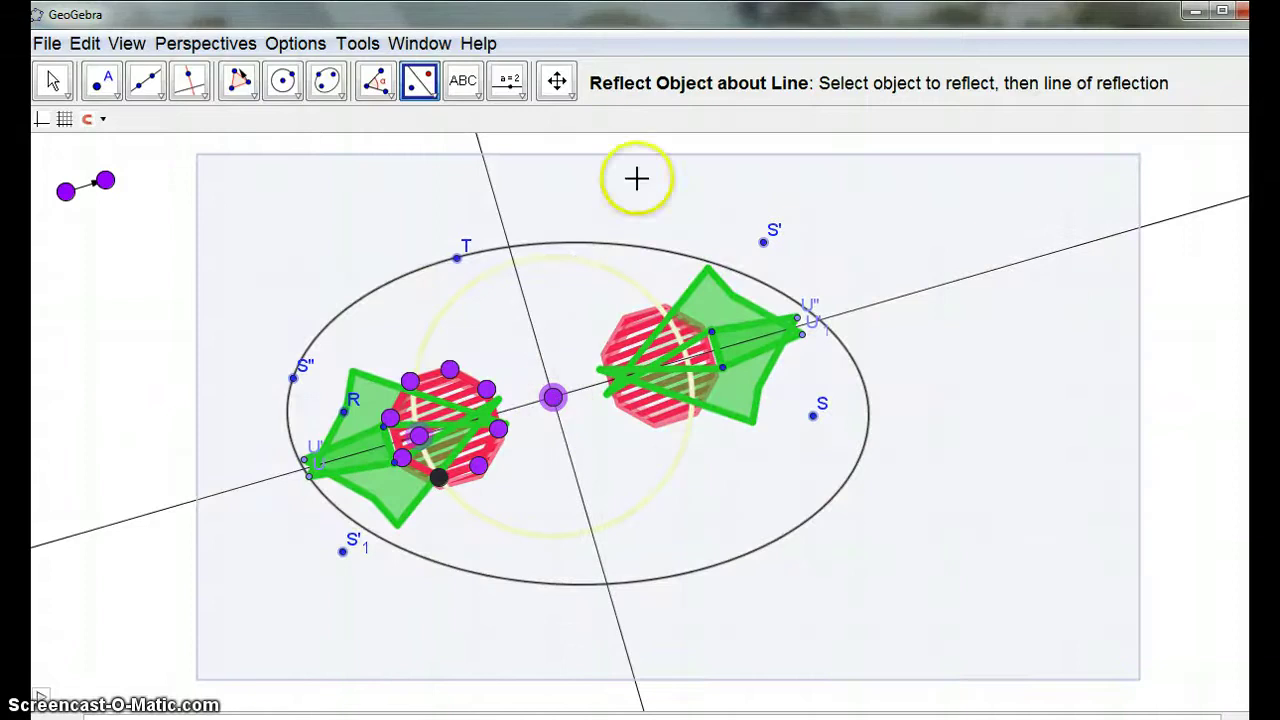
Rotate the hatched octagons and green polygons 45° counter-clockwise about the centre point
left_click(434, 96)
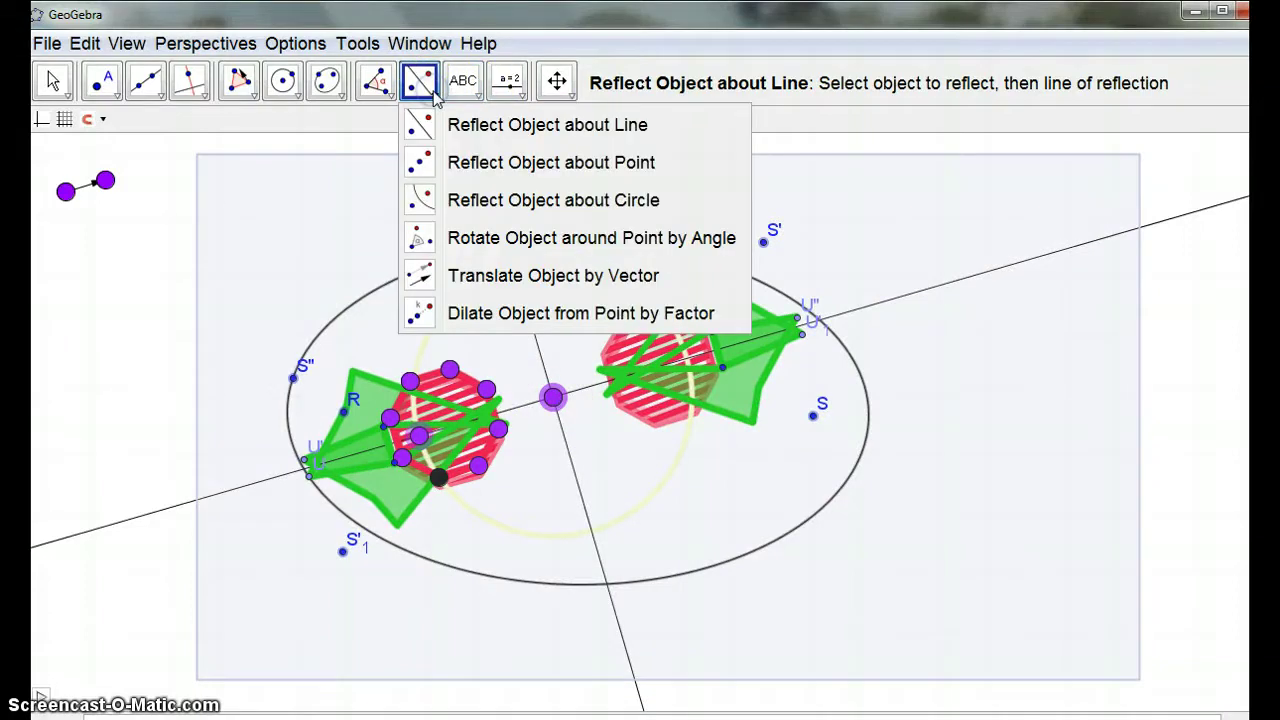
left_click(481, 240)
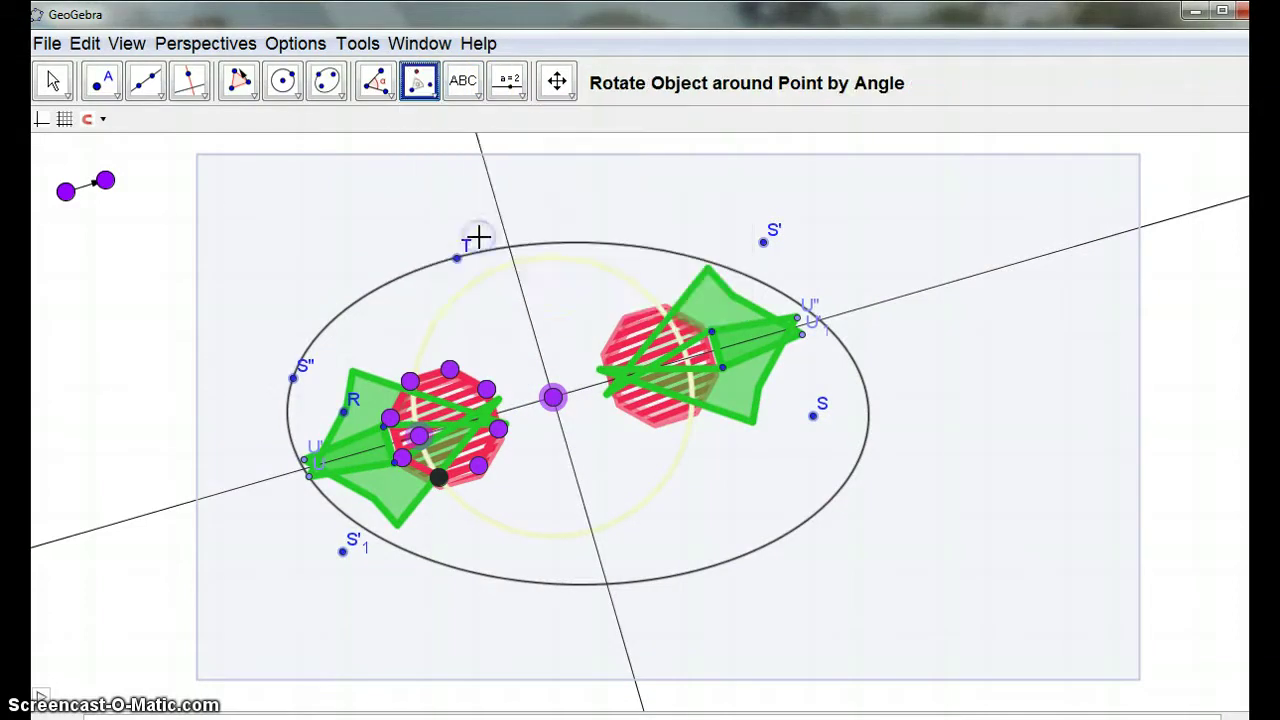
left_click(553, 398)
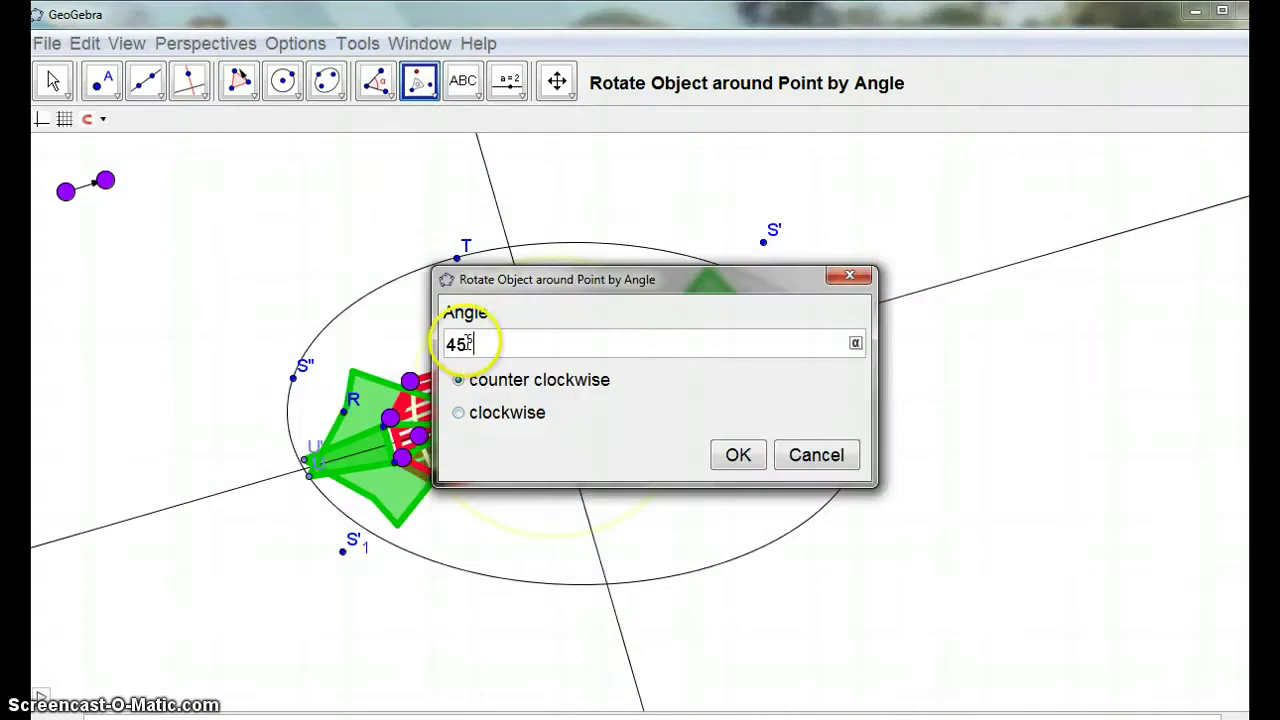
left_click(739, 456)
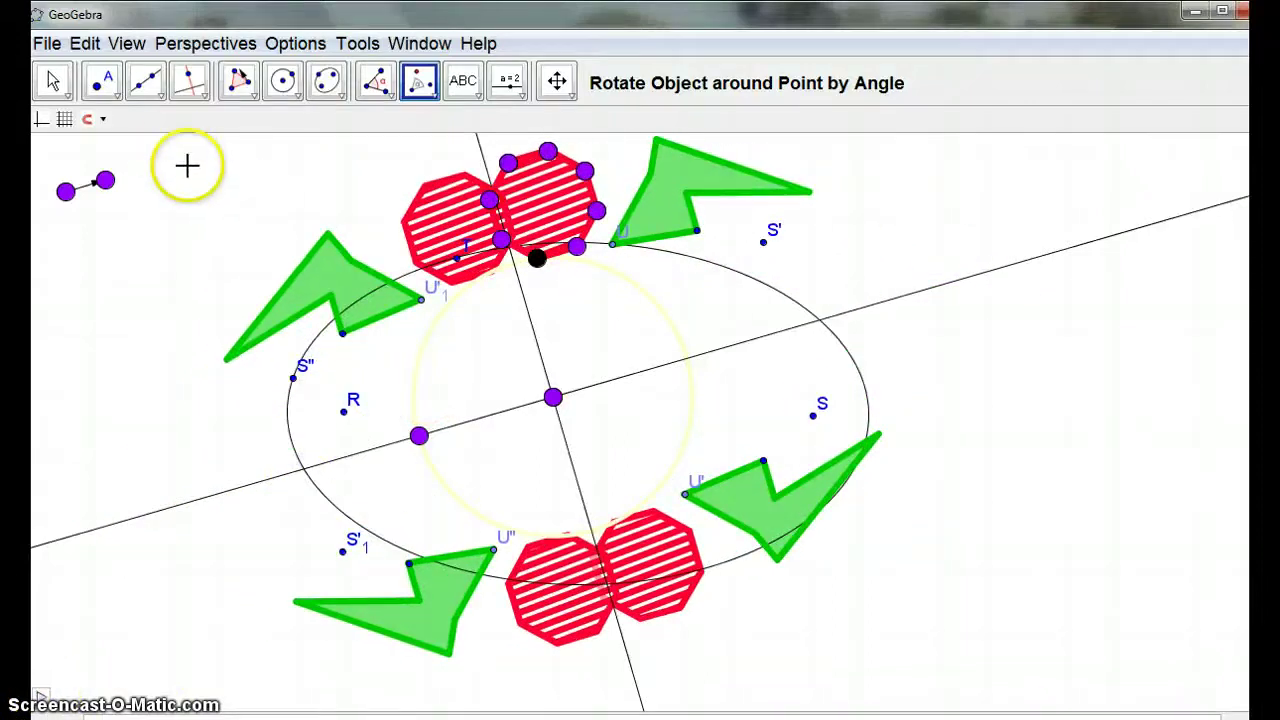
Rotate all the figures 90° counter-clockwise about the centre to make a ring of eight octagons
left_click_drag(173, 148, 990, 707)
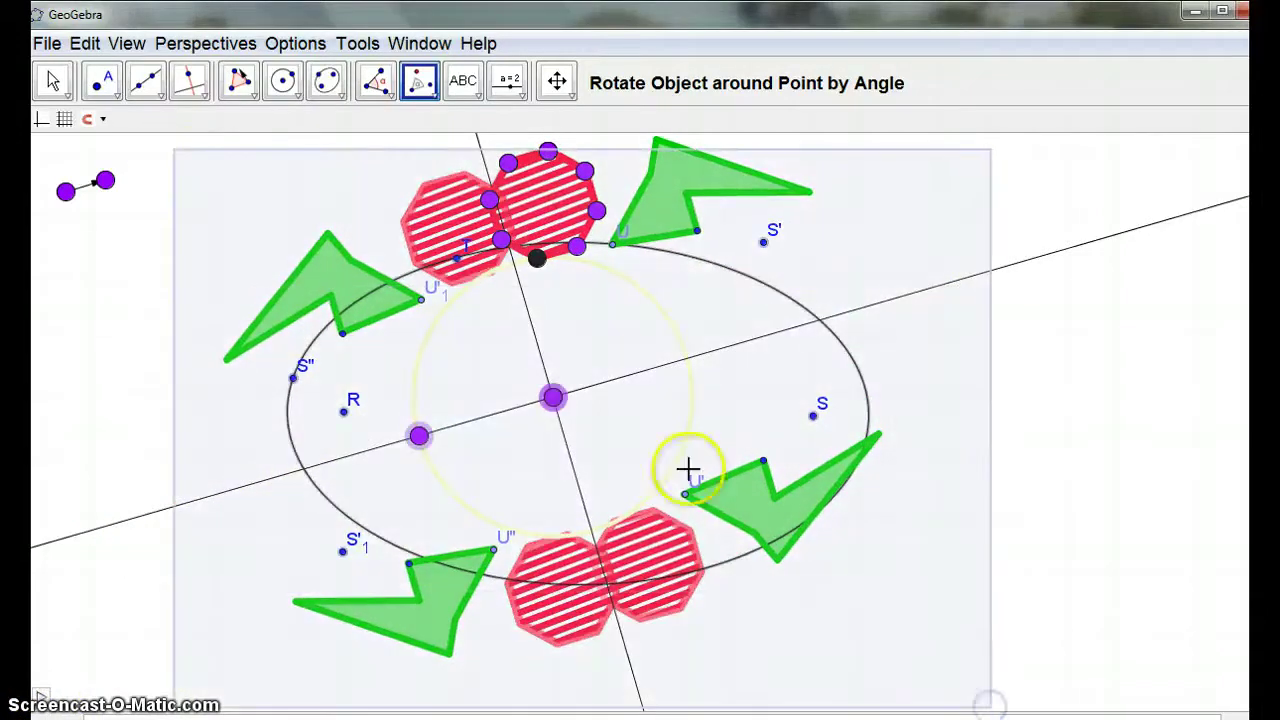
left_click(388, 95)
left_click(418, 90)
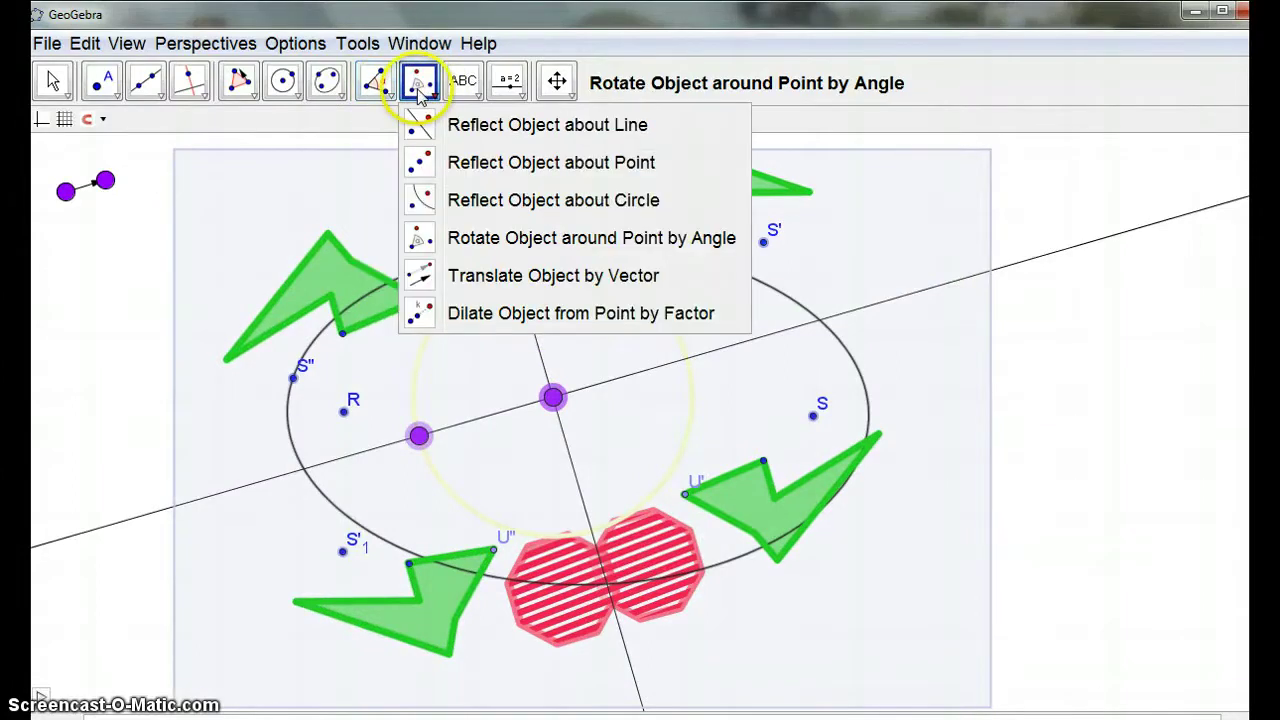
left_click(480, 237)
left_click(540, 378)
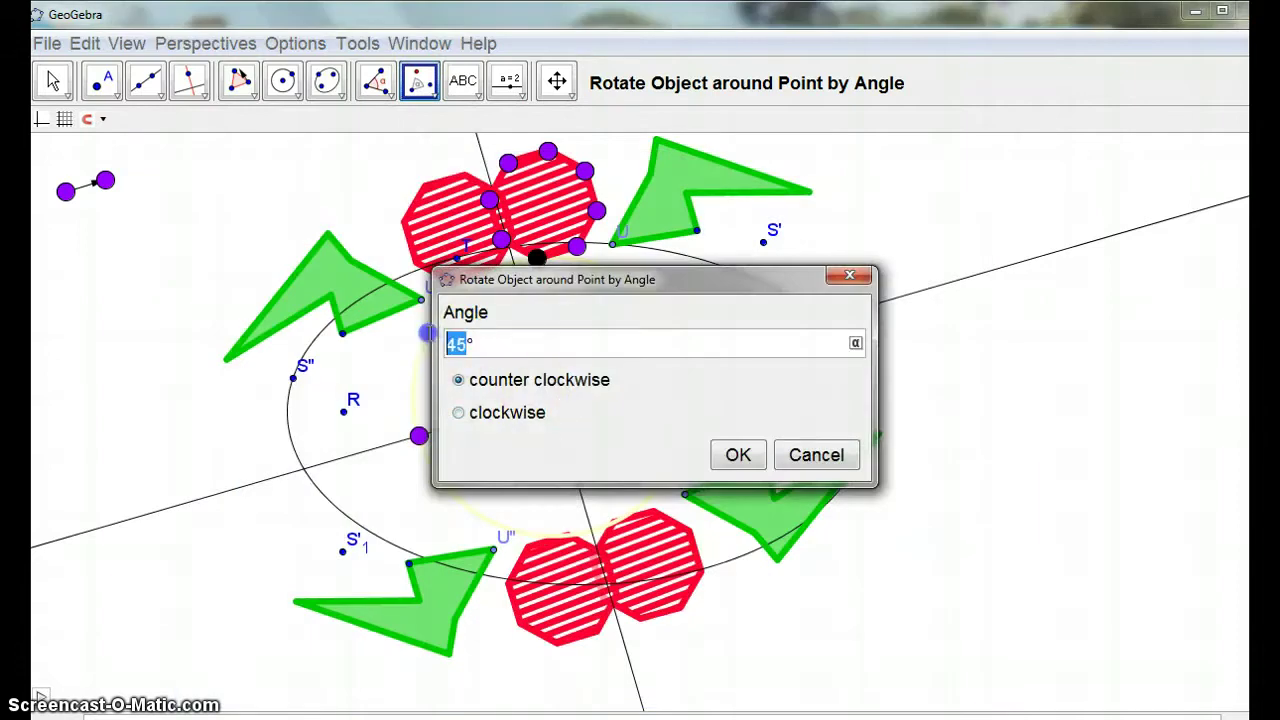
left_click(740, 457)
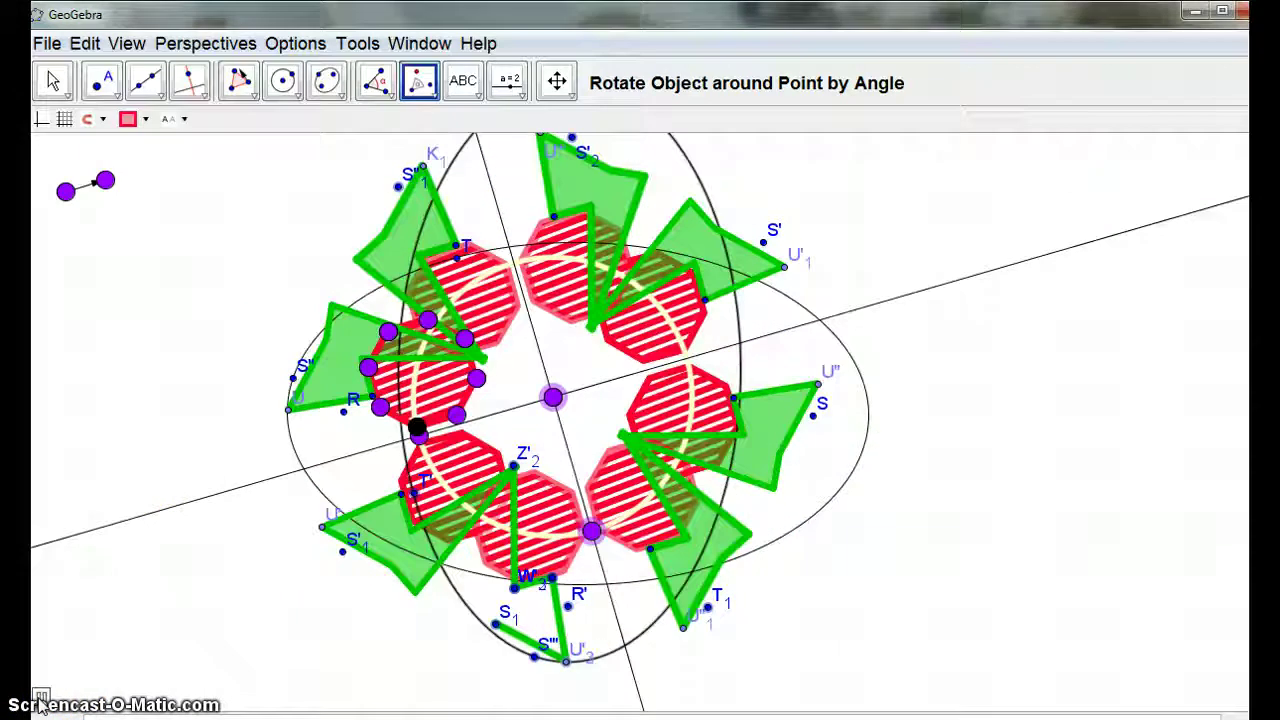
left_click(103, 180)
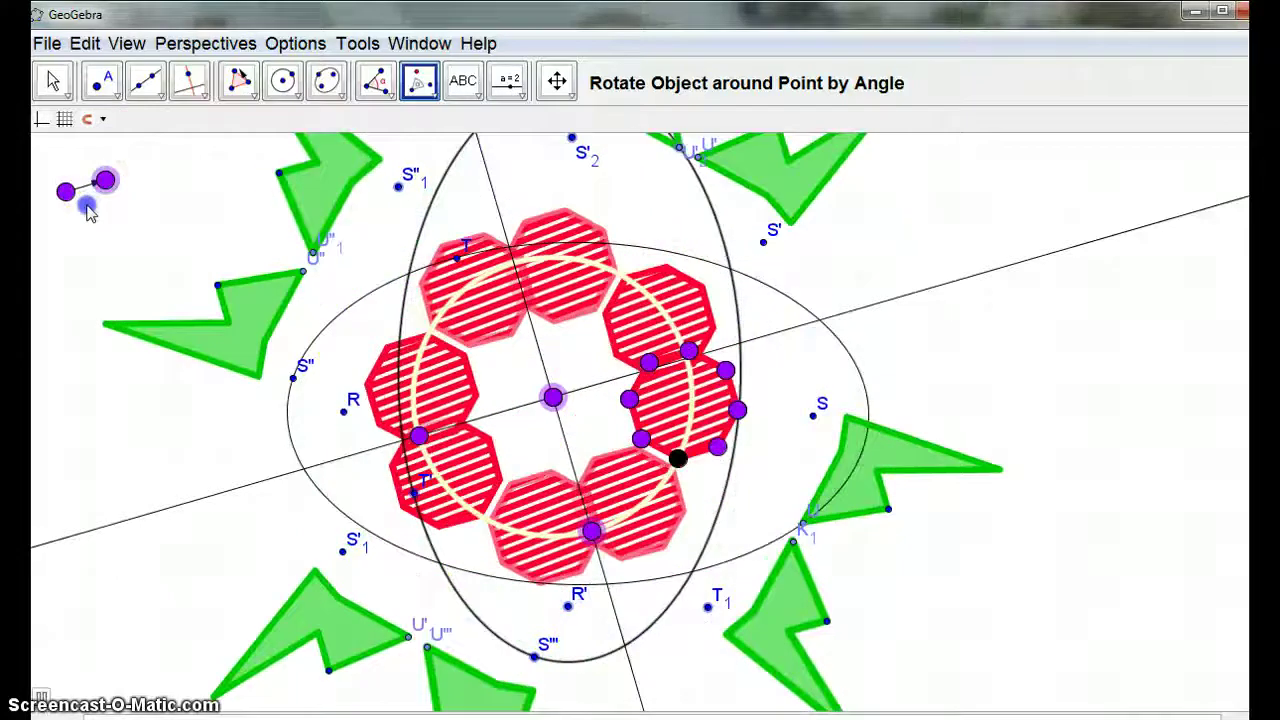
Select the point that drives the rotation with the Move tool
left_click(55, 85)
left_click(52, 79)
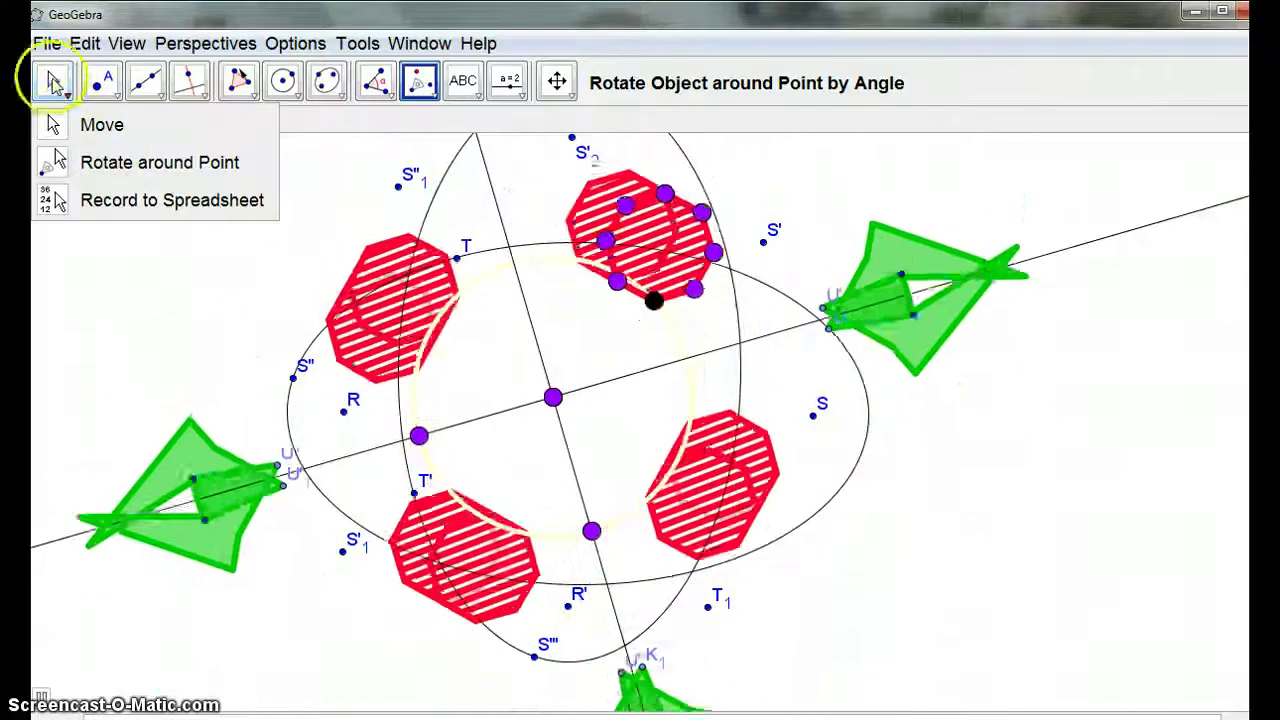
left_click(105, 180)
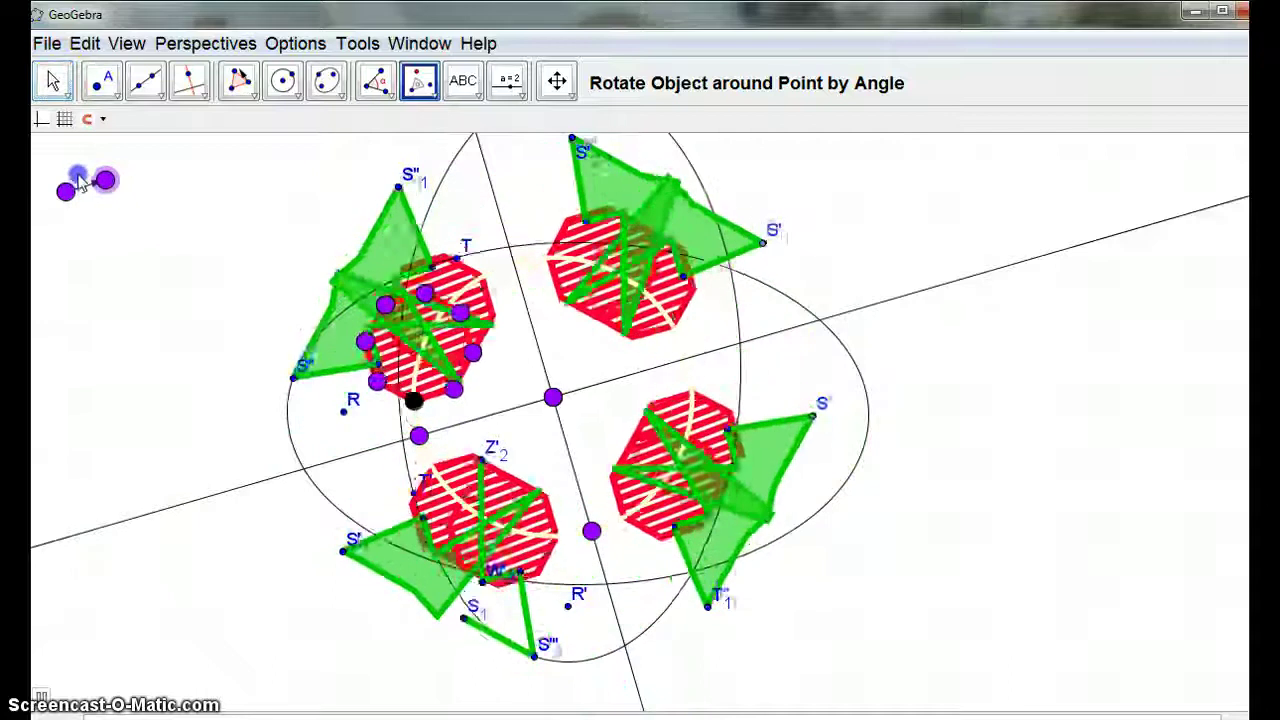
left_click(52, 79)
left_click(105, 180)
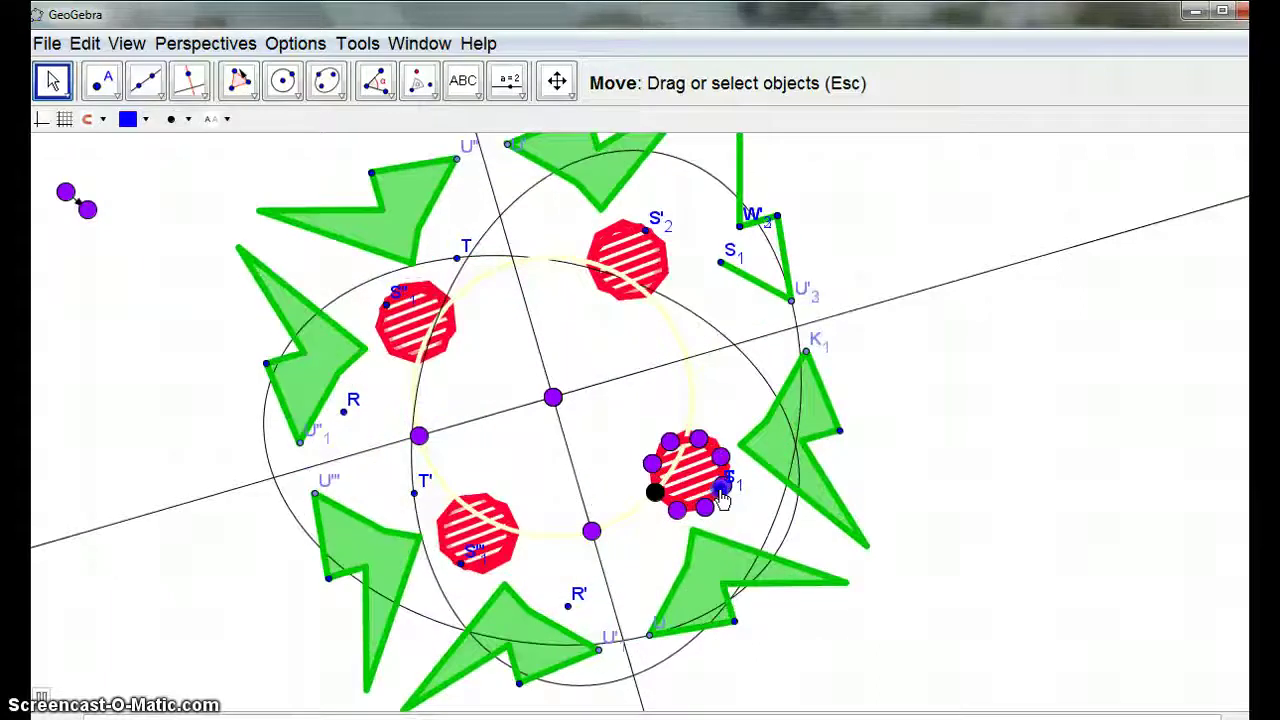
left_click(728, 497)
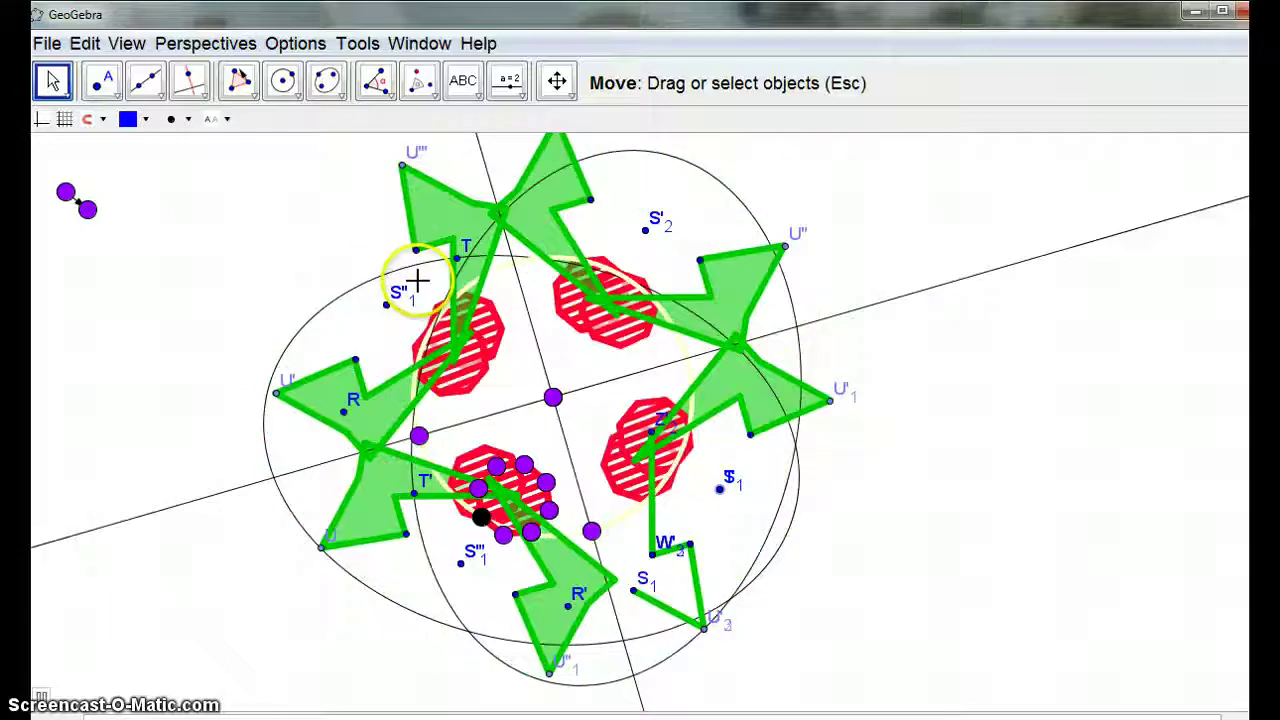
Turn on Show Trace for the green polygons in Object Properties
left_click_drag(157, 158, 1075, 712)
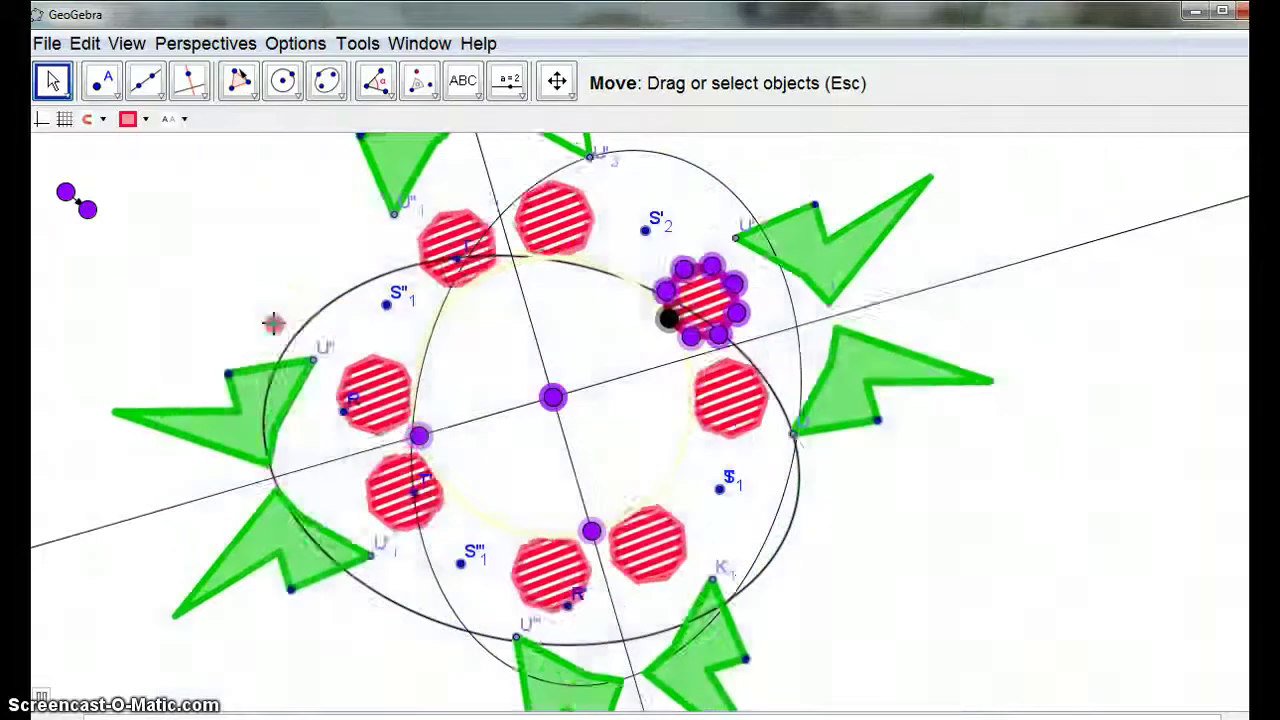
right_click(275, 325)
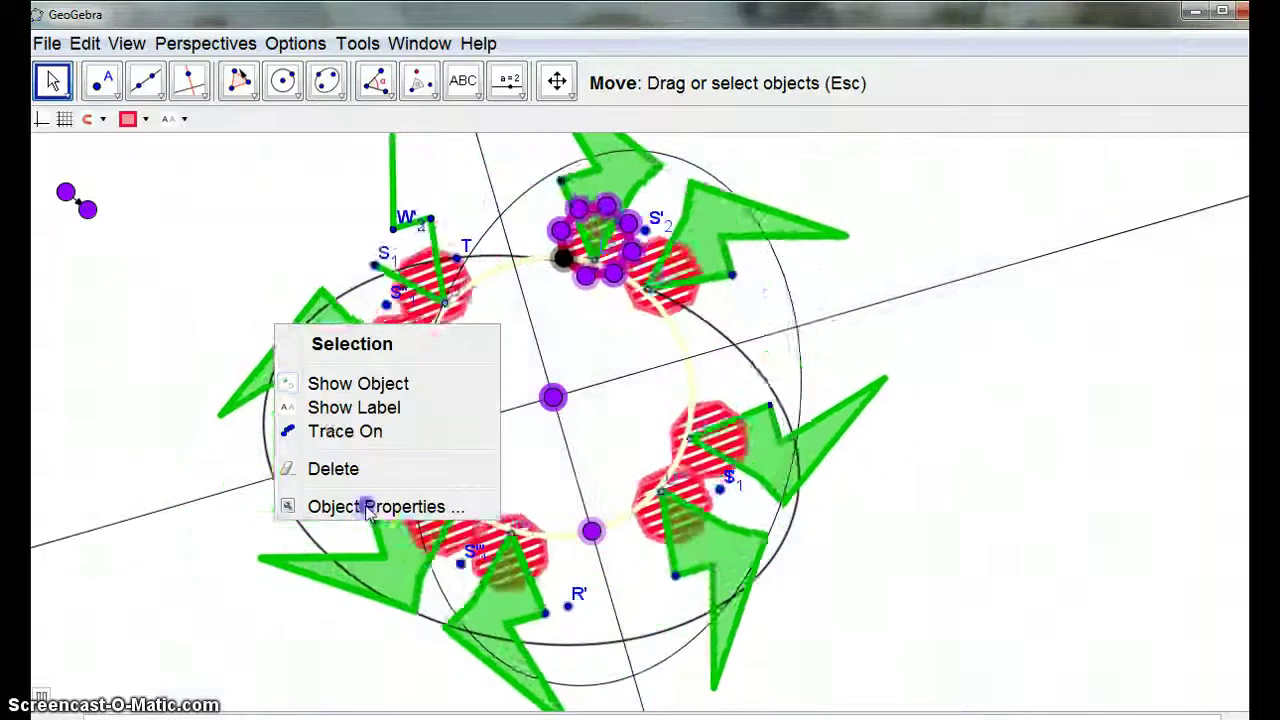
left_click(370, 506)
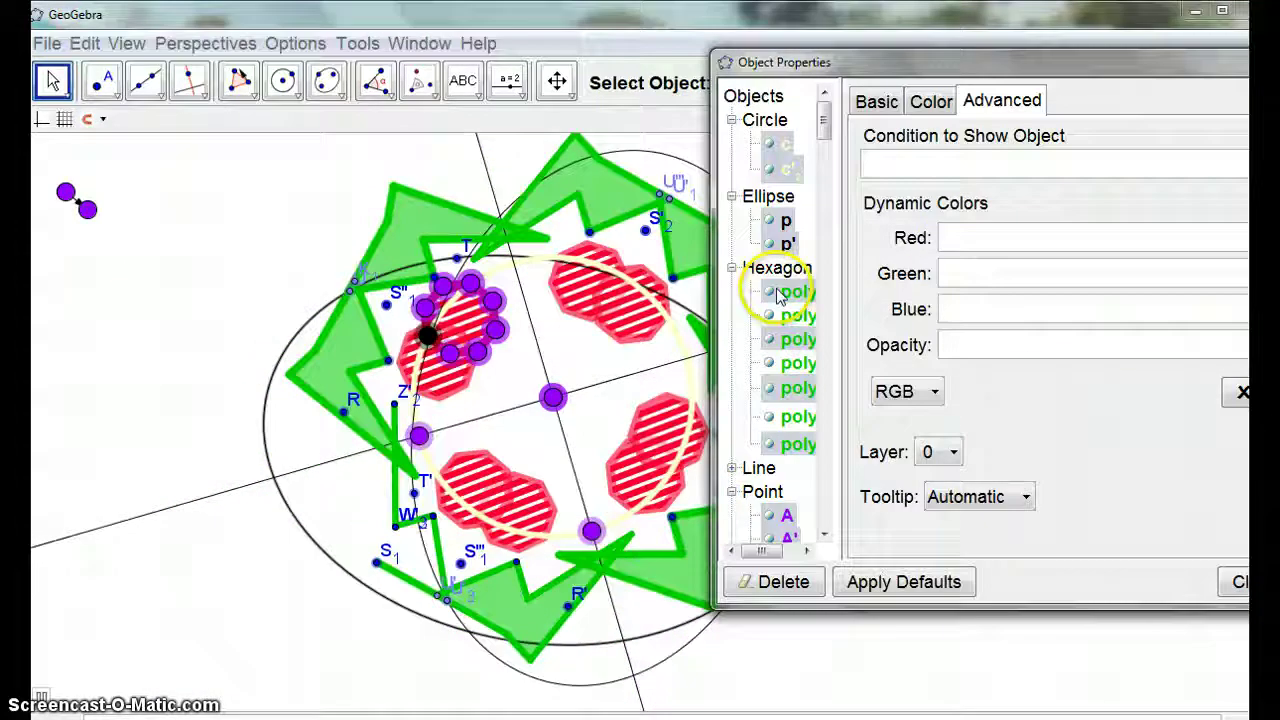
left_click(800, 292)
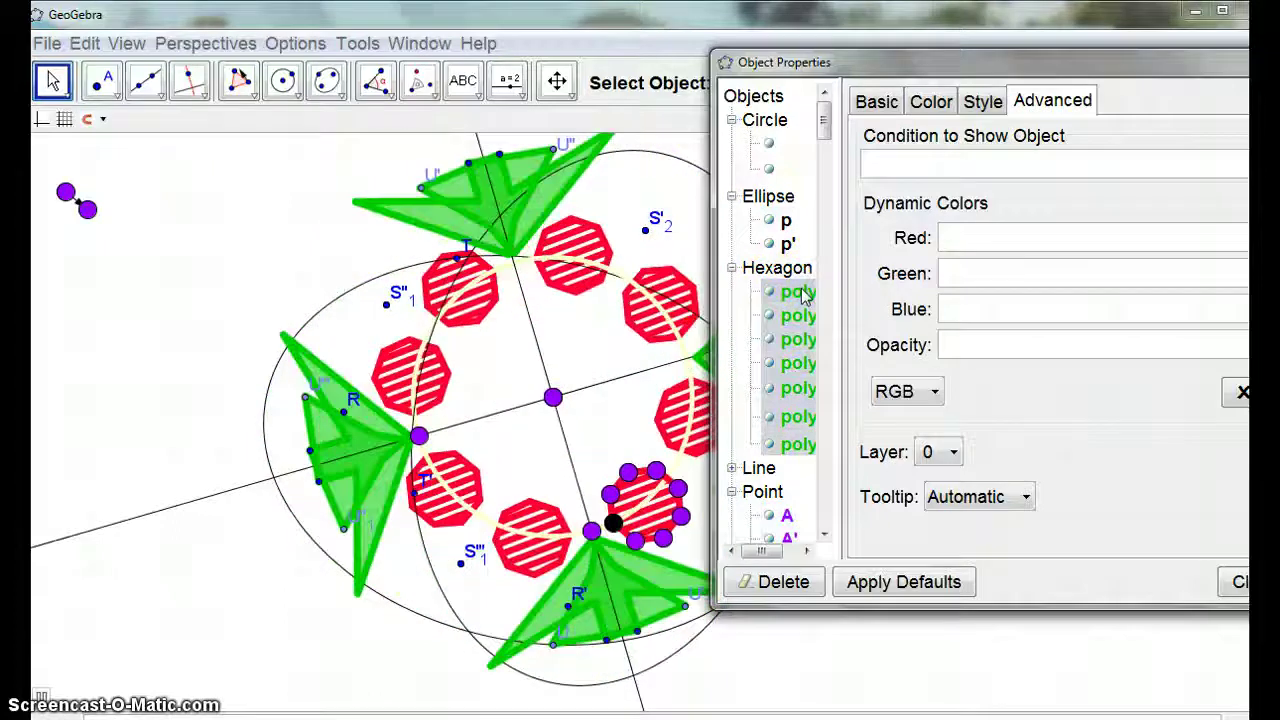
left_click(877, 102)
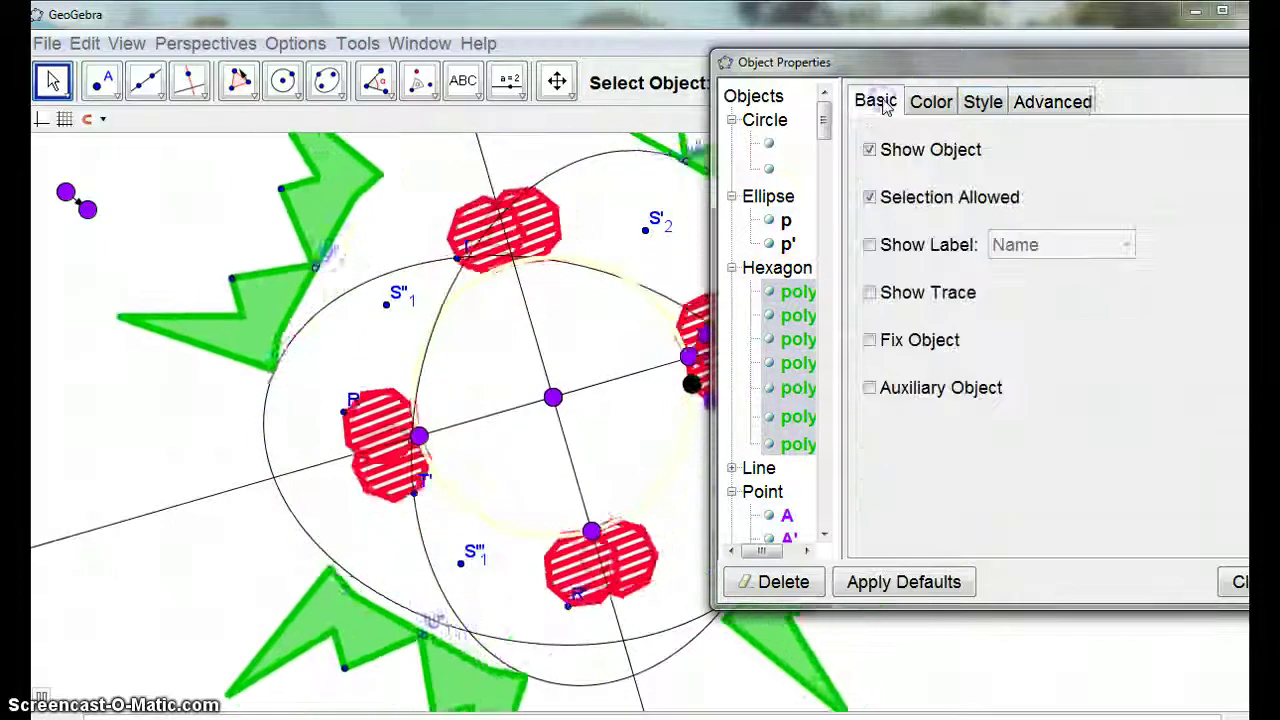
left_click(869, 292)
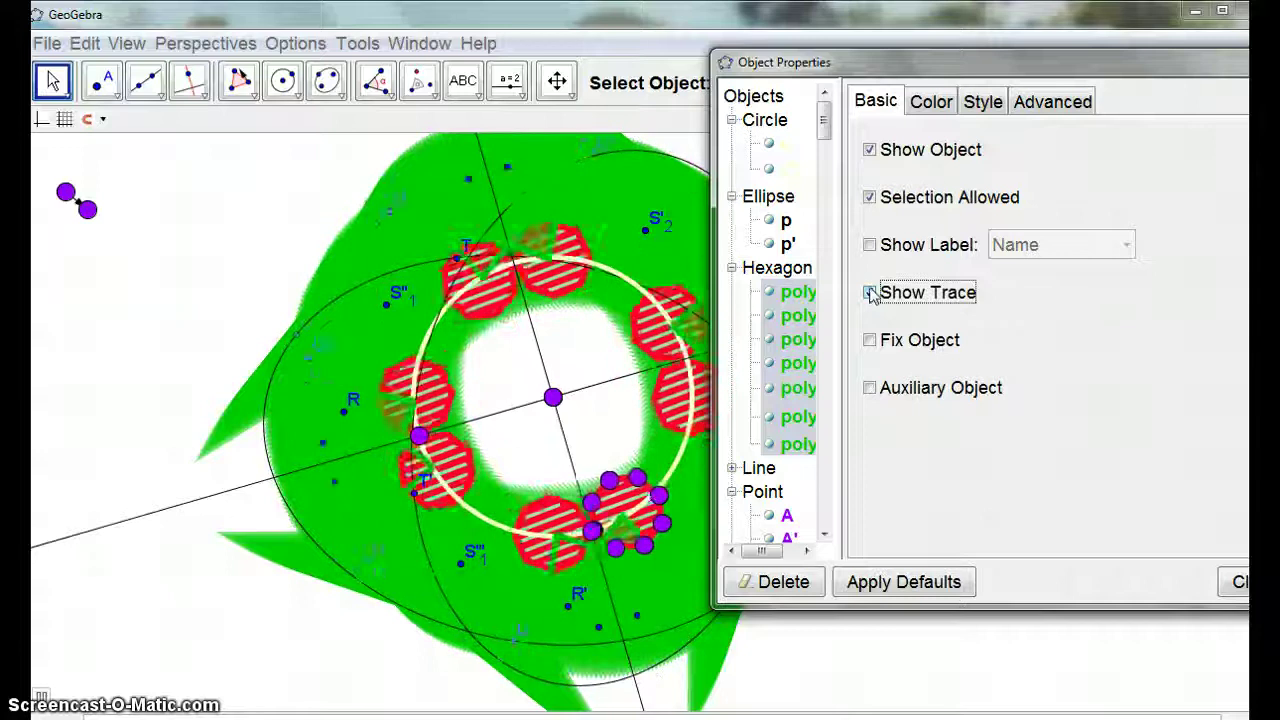
Enter X(A) as the polygons' red dynamic colour and close Object Properties
left_click(983, 101)
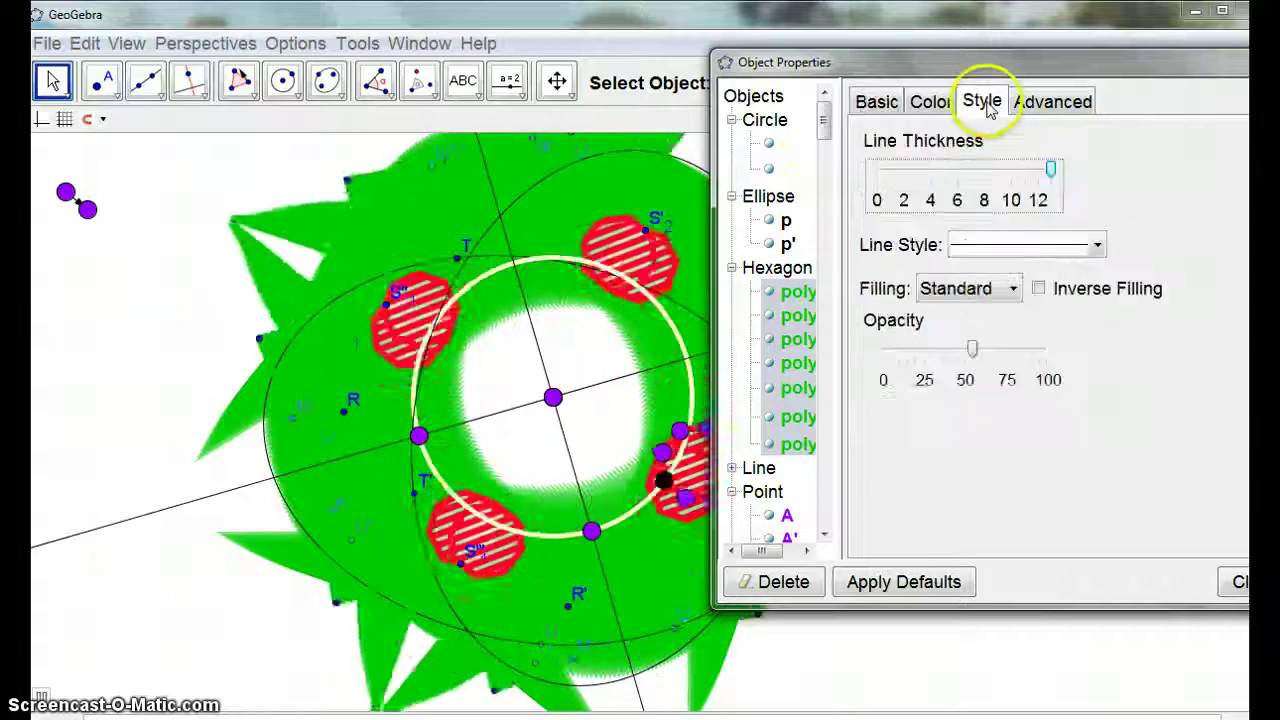
left_click(1048, 102)
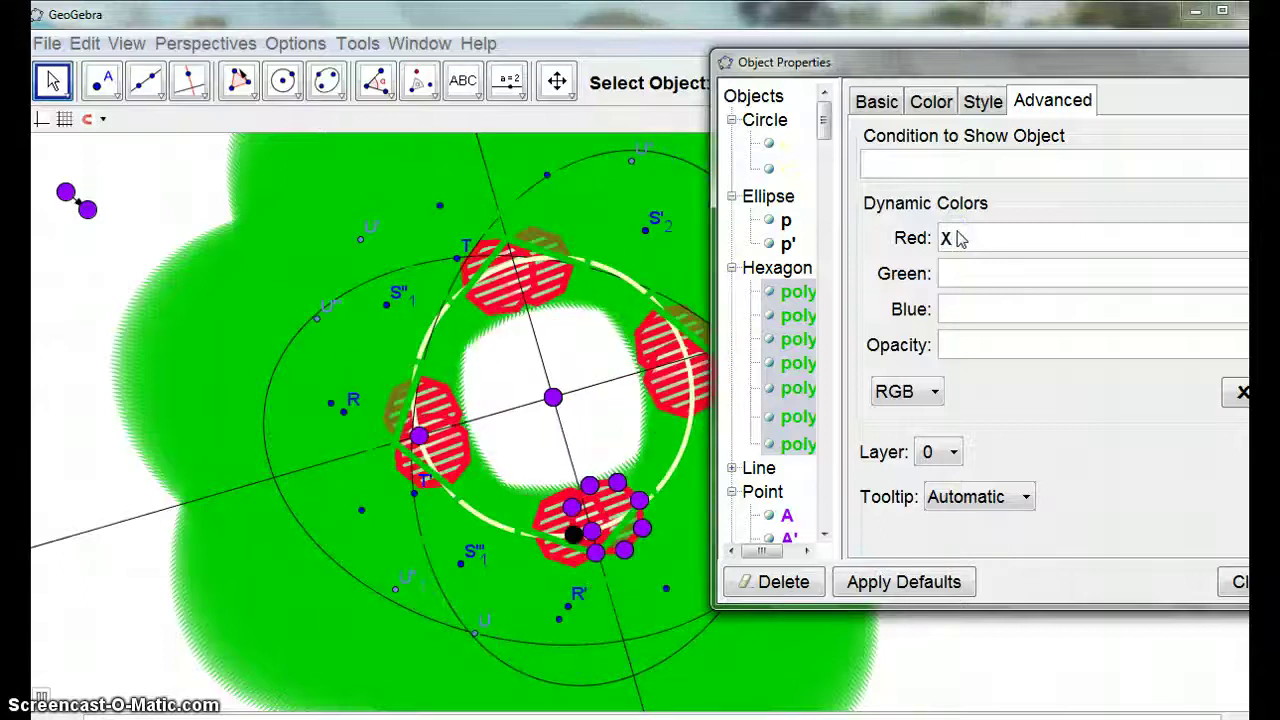
left_click(955, 238)
type("X(A)")
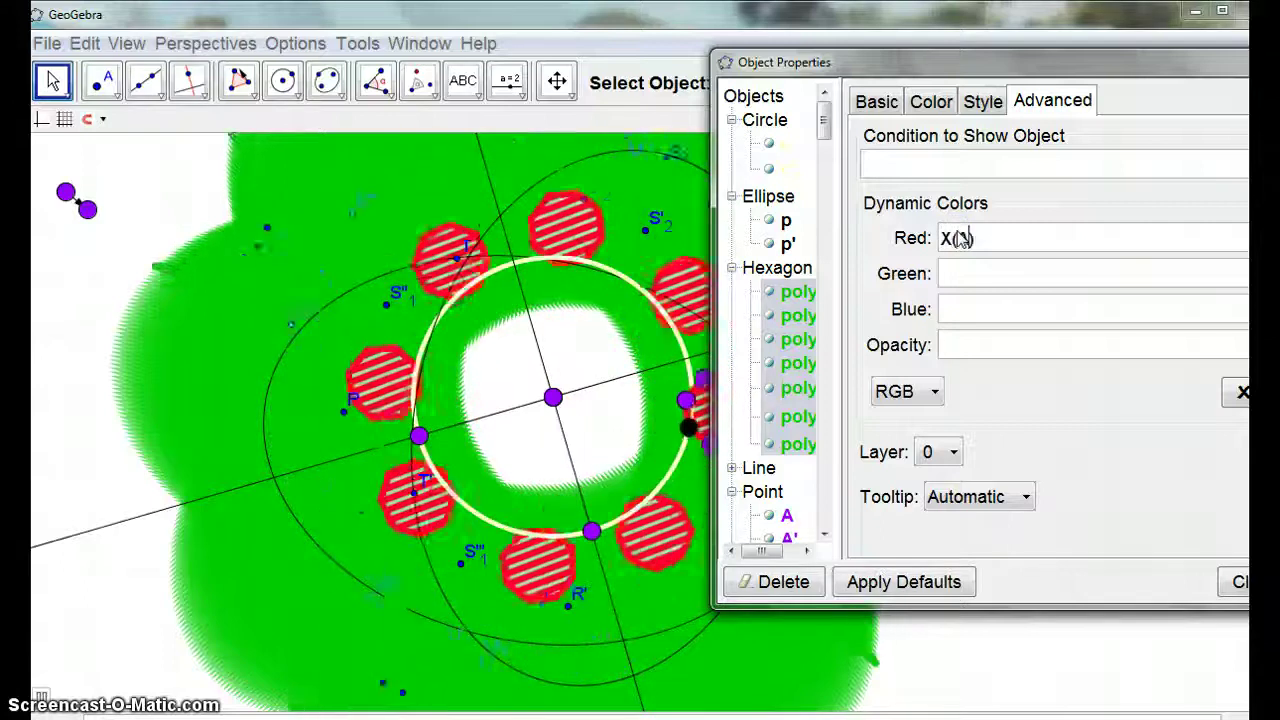
left_click(1088, 283)
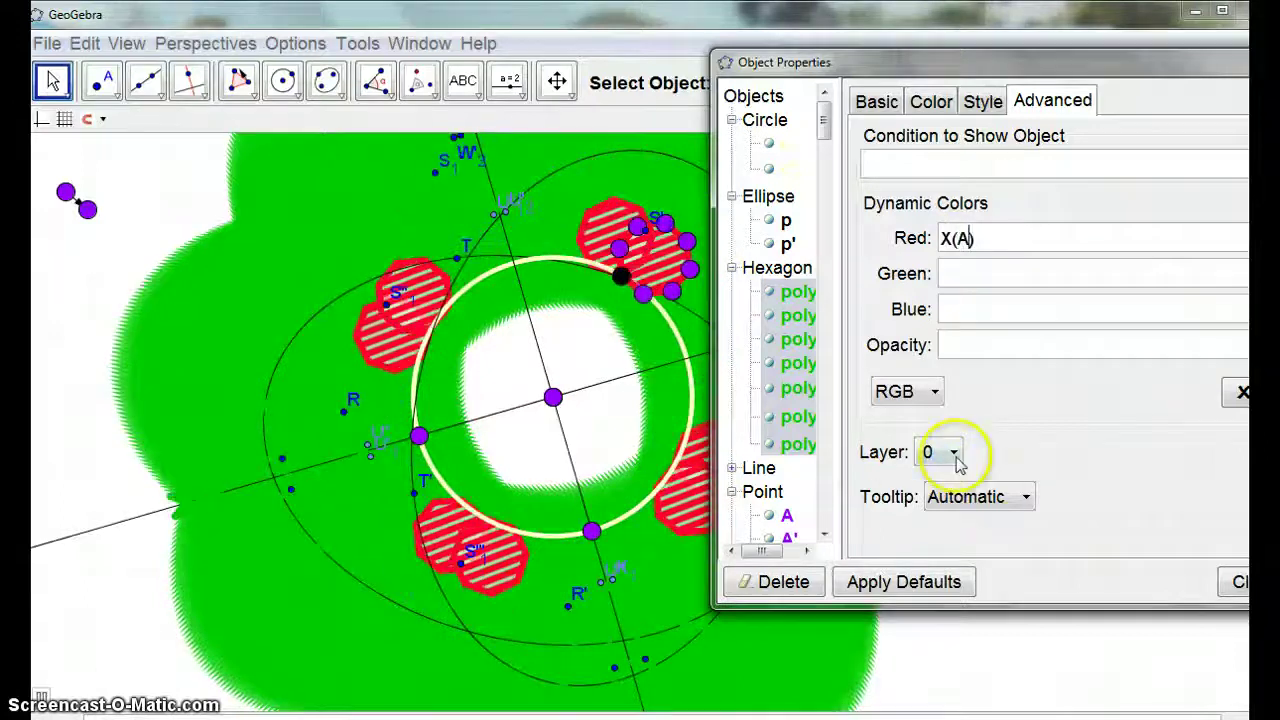
left_click(1238, 581)
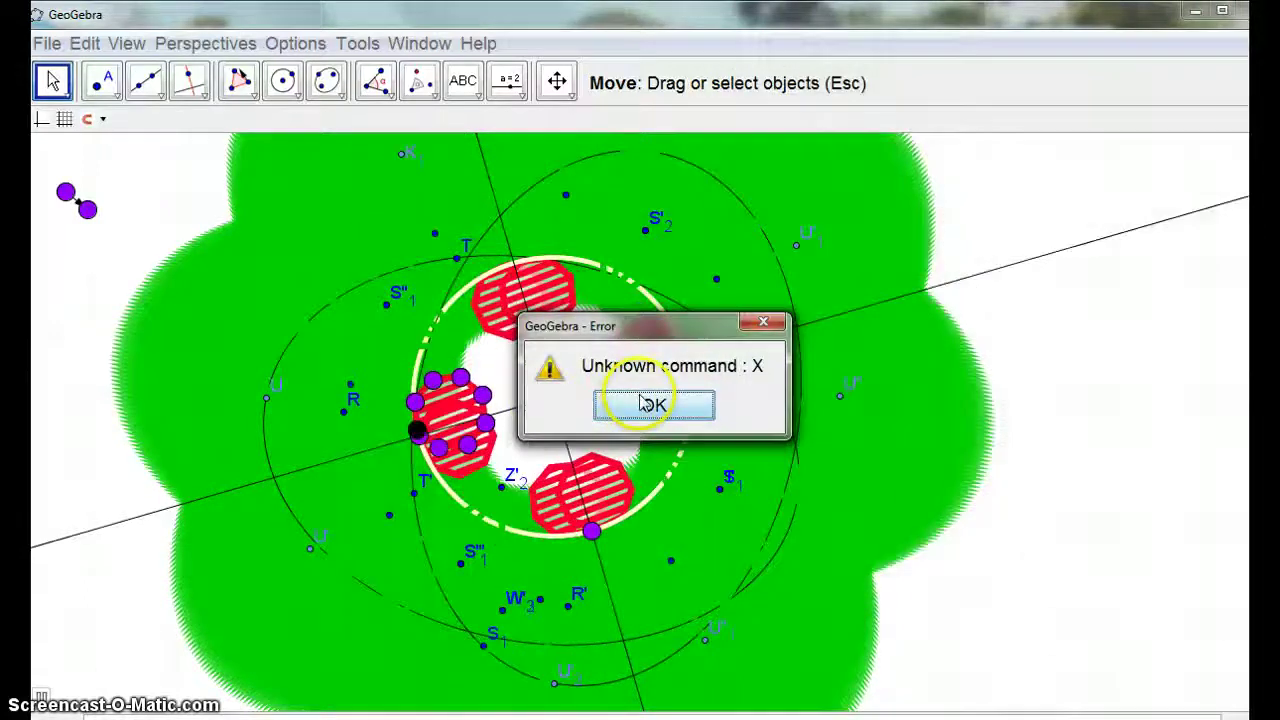
Dismiss the 'Unknown command : X' error and resume the rotation animation
left_click(763, 321)
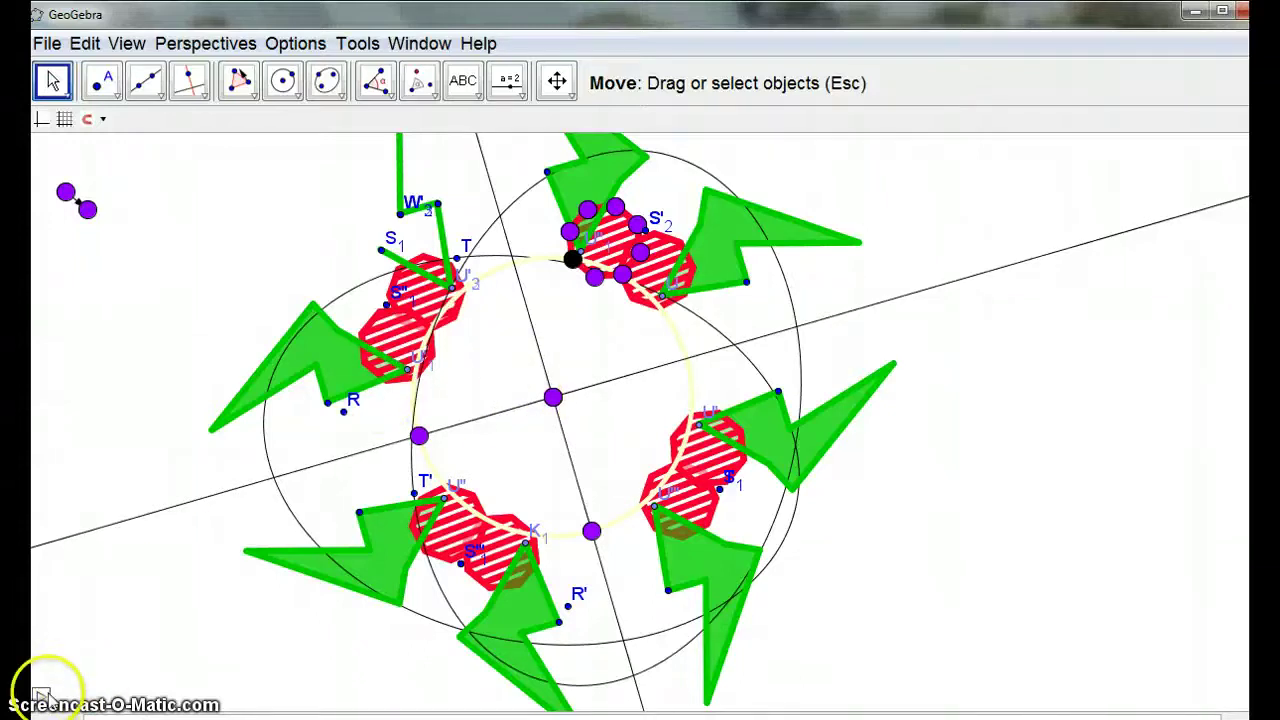
left_click(391, 588)
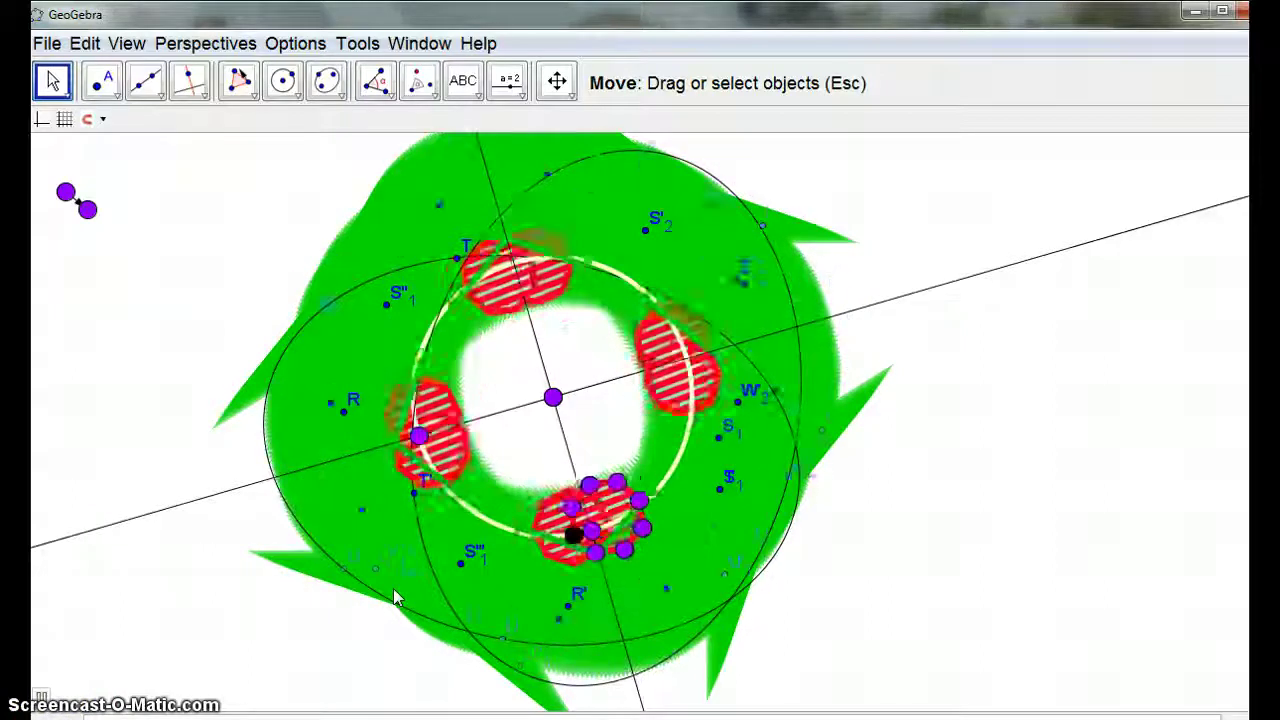
Clear the traces, then rotate the whole octagon-and-polygon figure 90° about the centre point
right_click(345, 258)
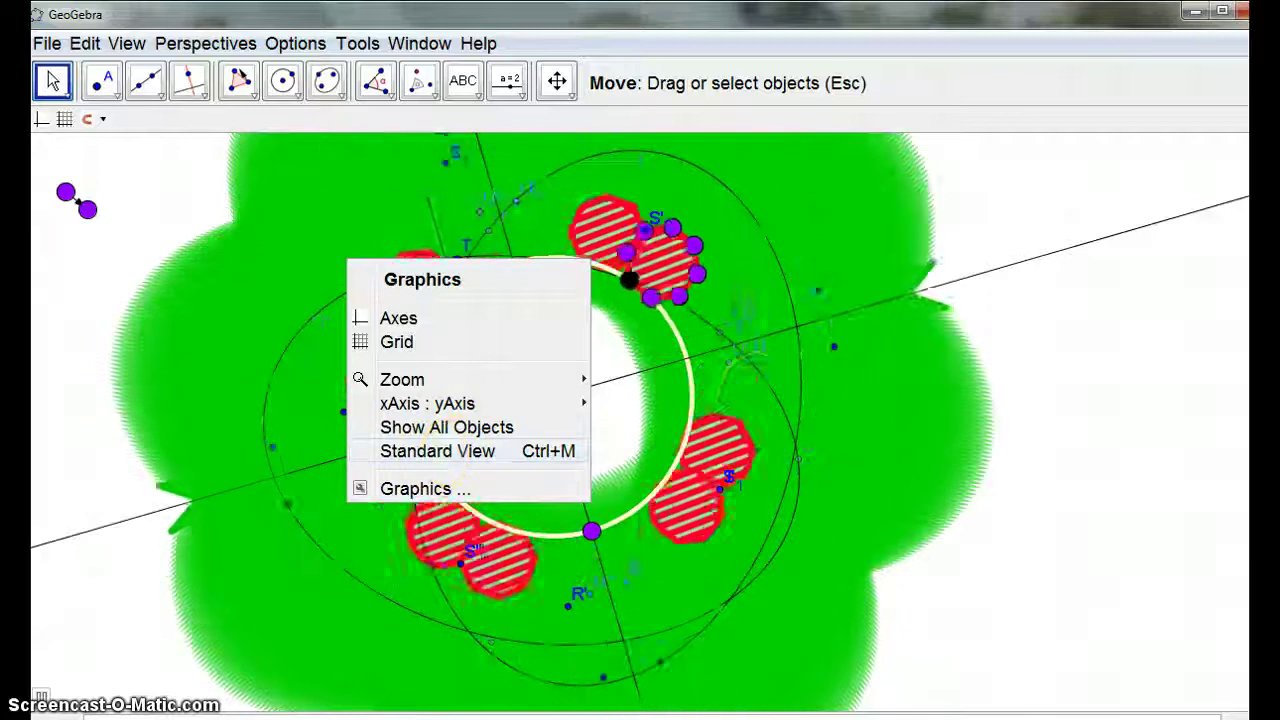
left_click(437, 451)
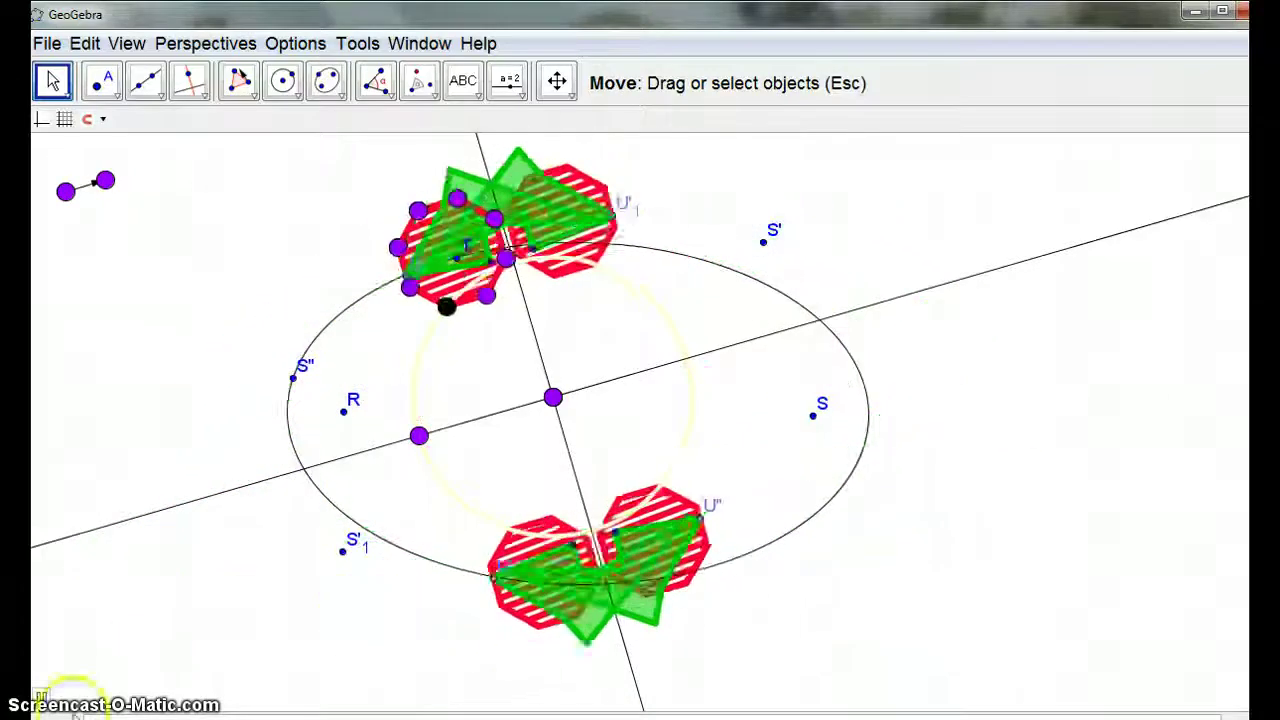
left_click(40, 697)
left_click(419, 80)
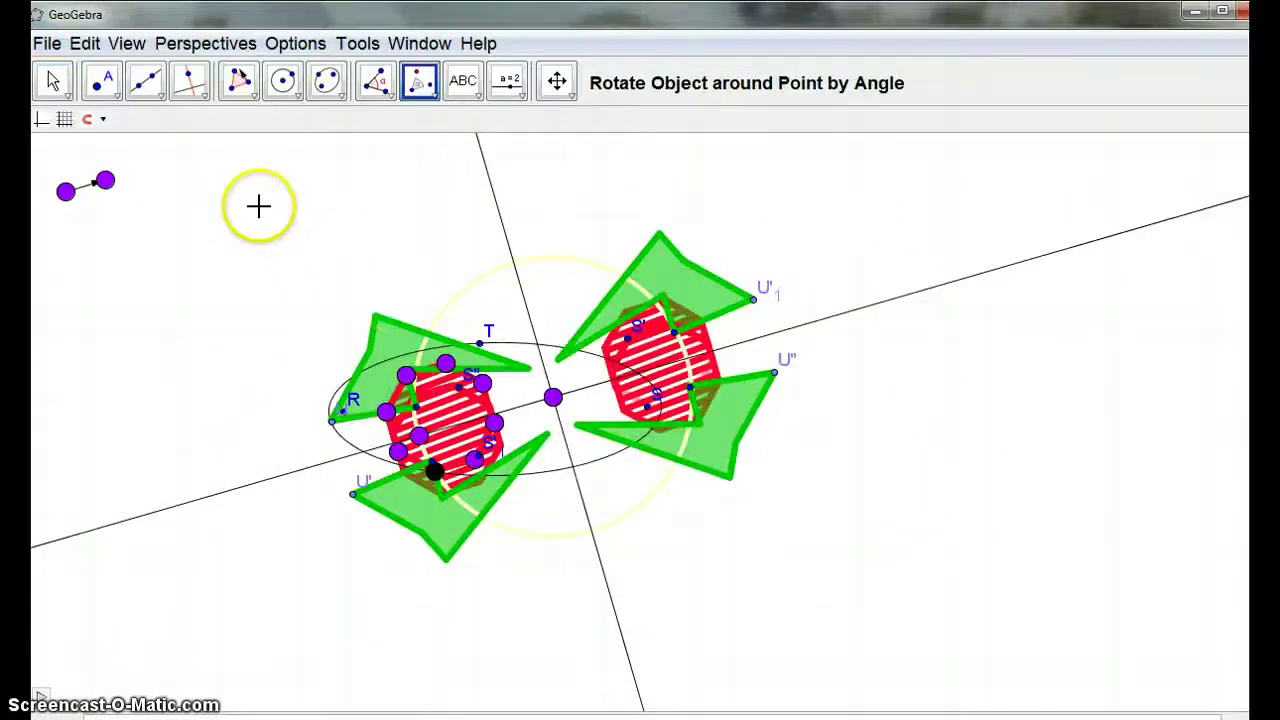
left_click_drag(268, 204, 895, 568)
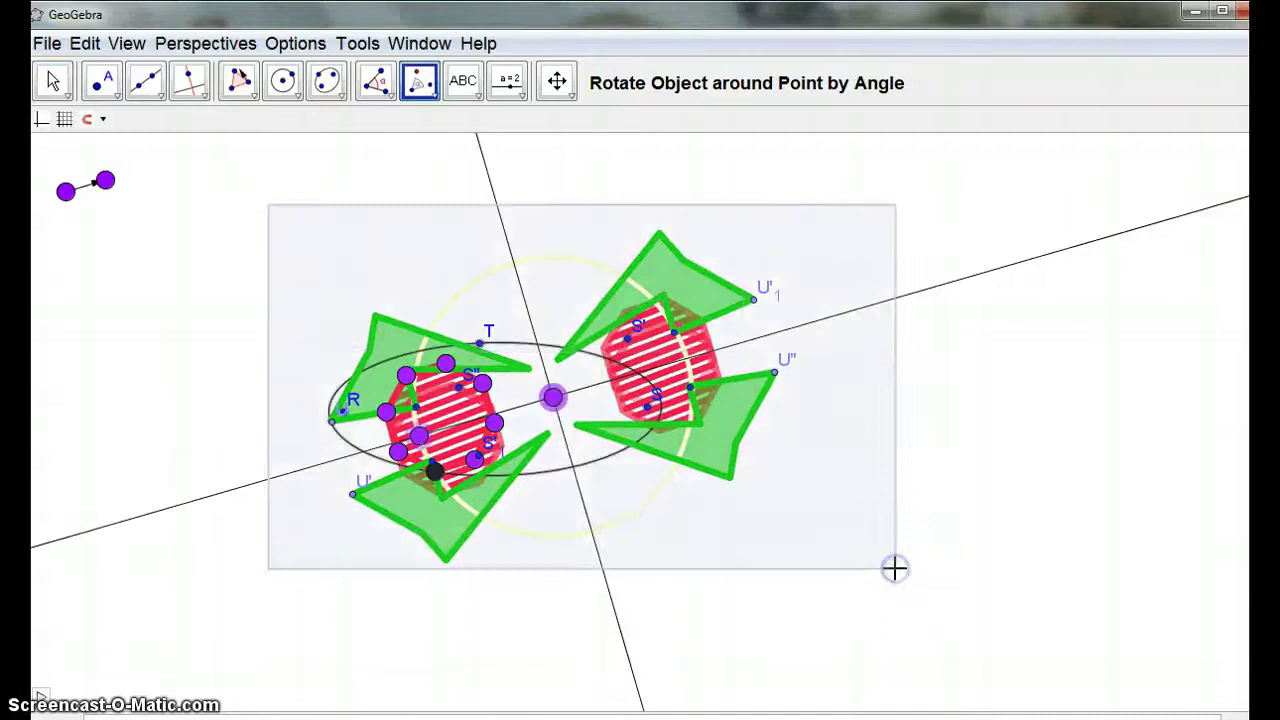
left_click(553, 397)
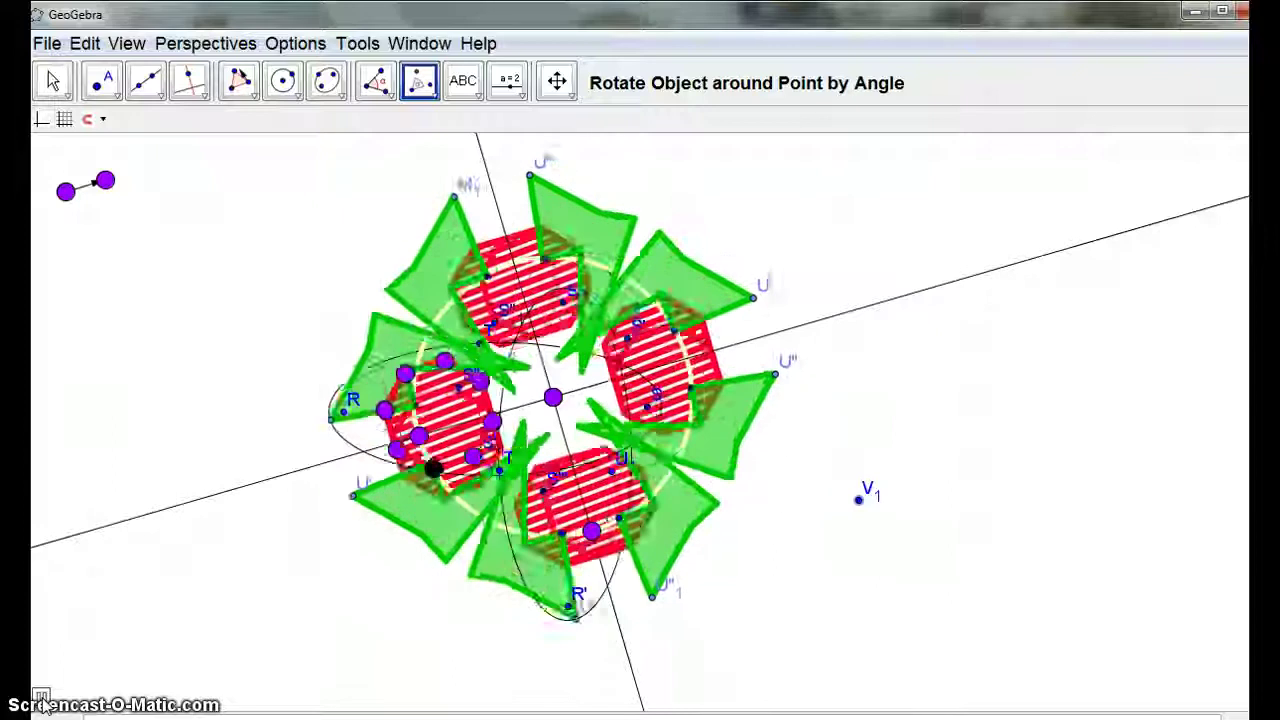
Delete point V1 and open Object Properties from line n
right_click(858, 501)
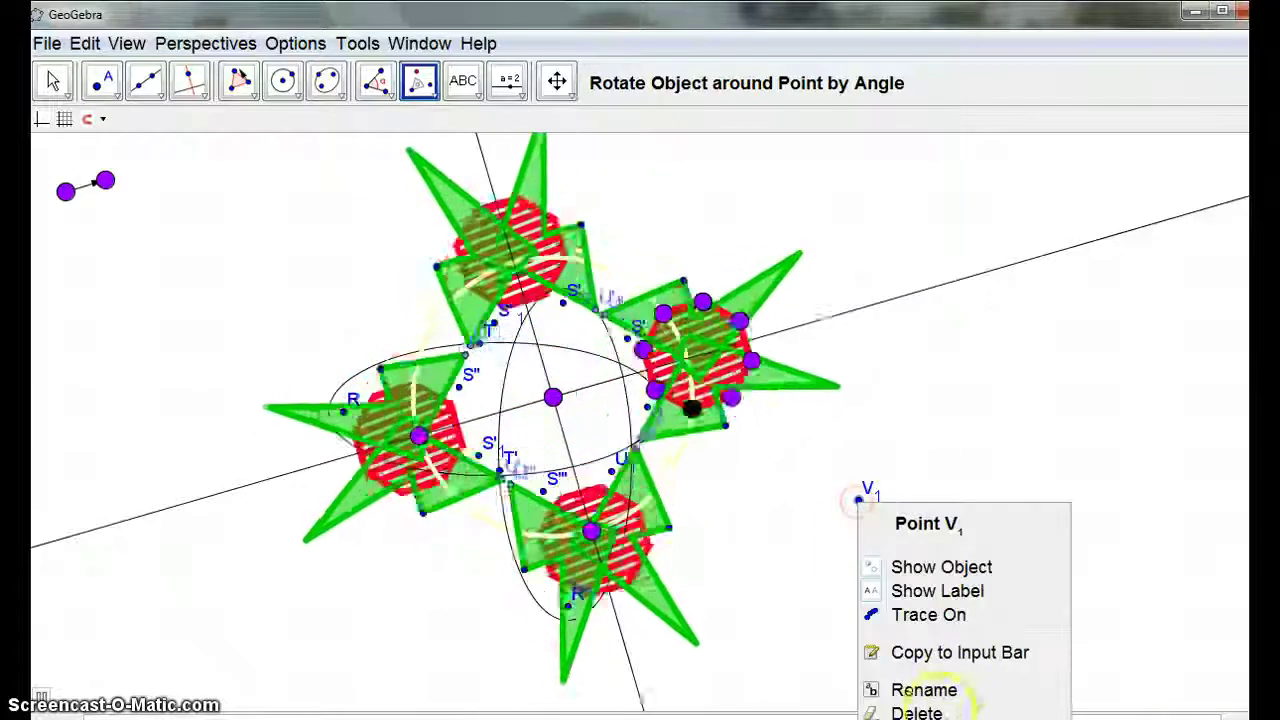
left_click(916, 712)
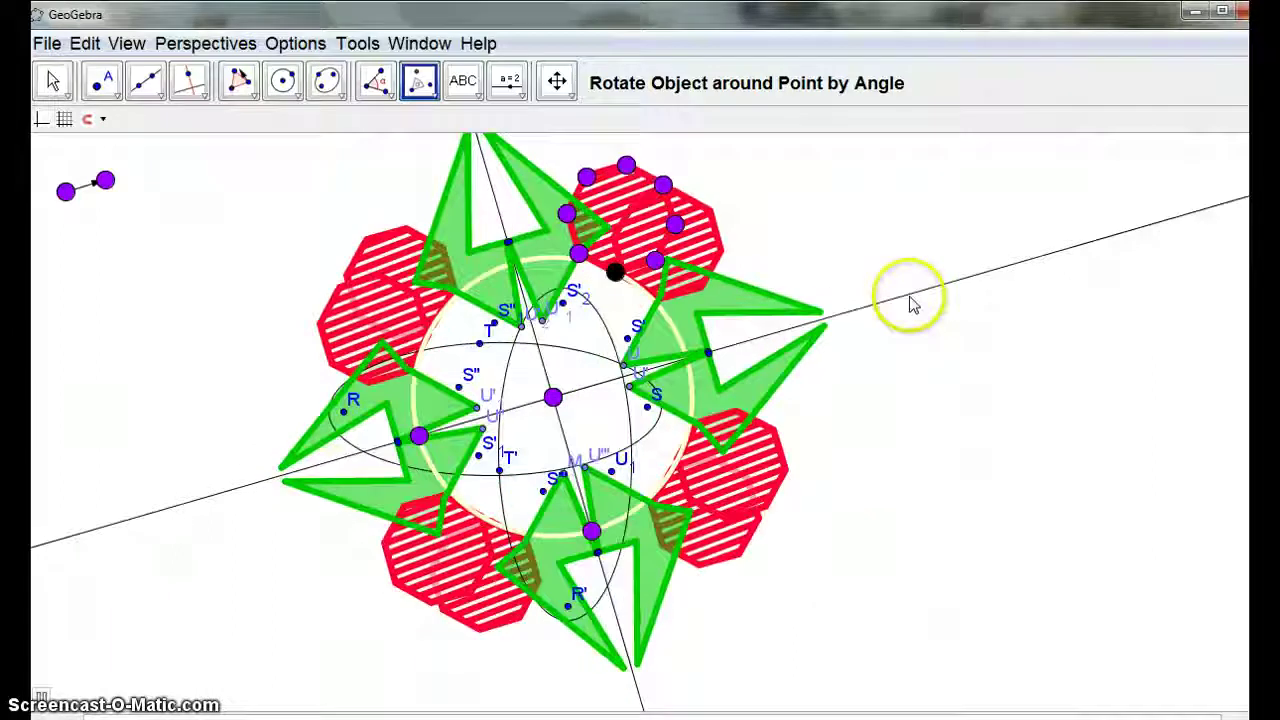
right_click(908, 295)
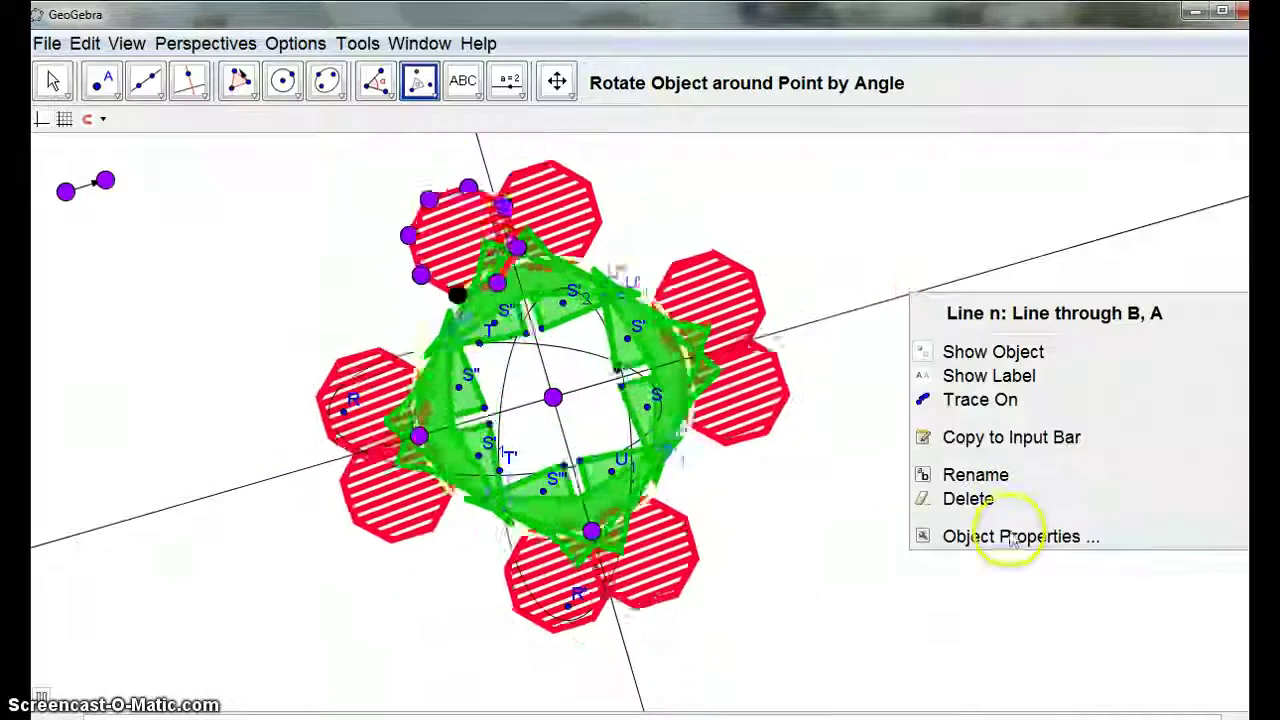
left_click(1010, 536)
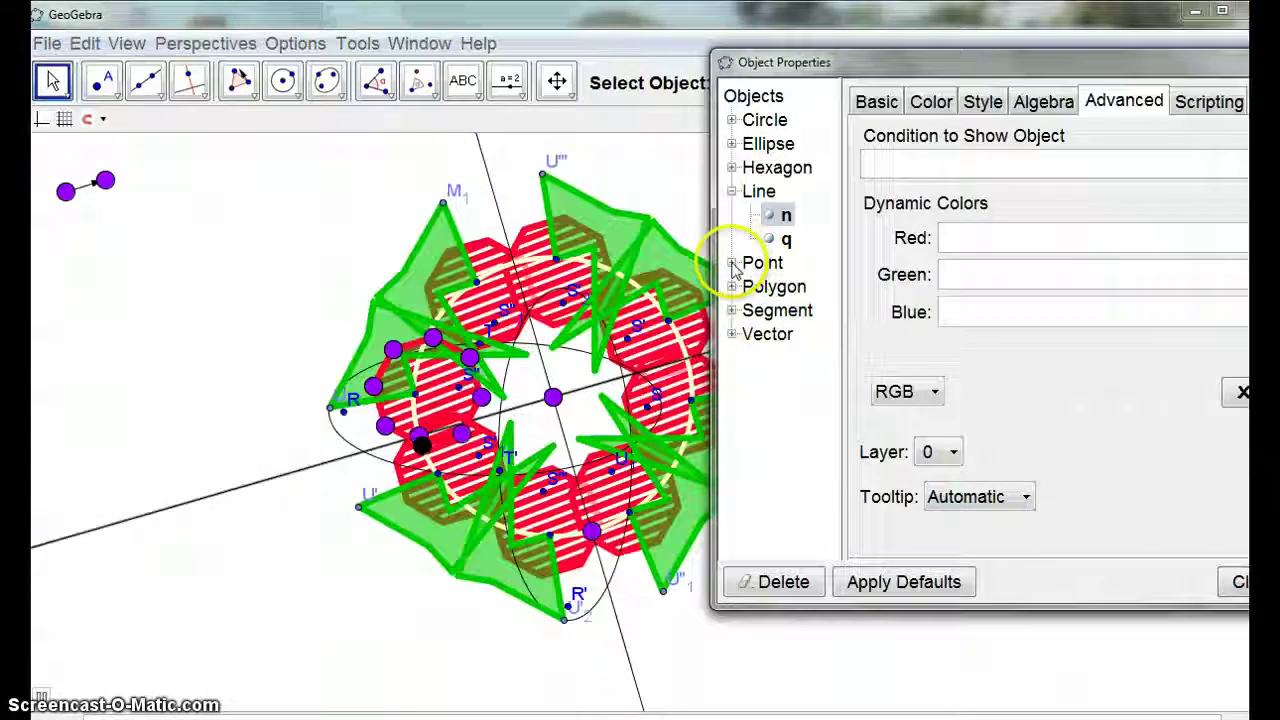
Select every point in the Point list, starting from A
left_click(731, 262)
left_click(776, 122)
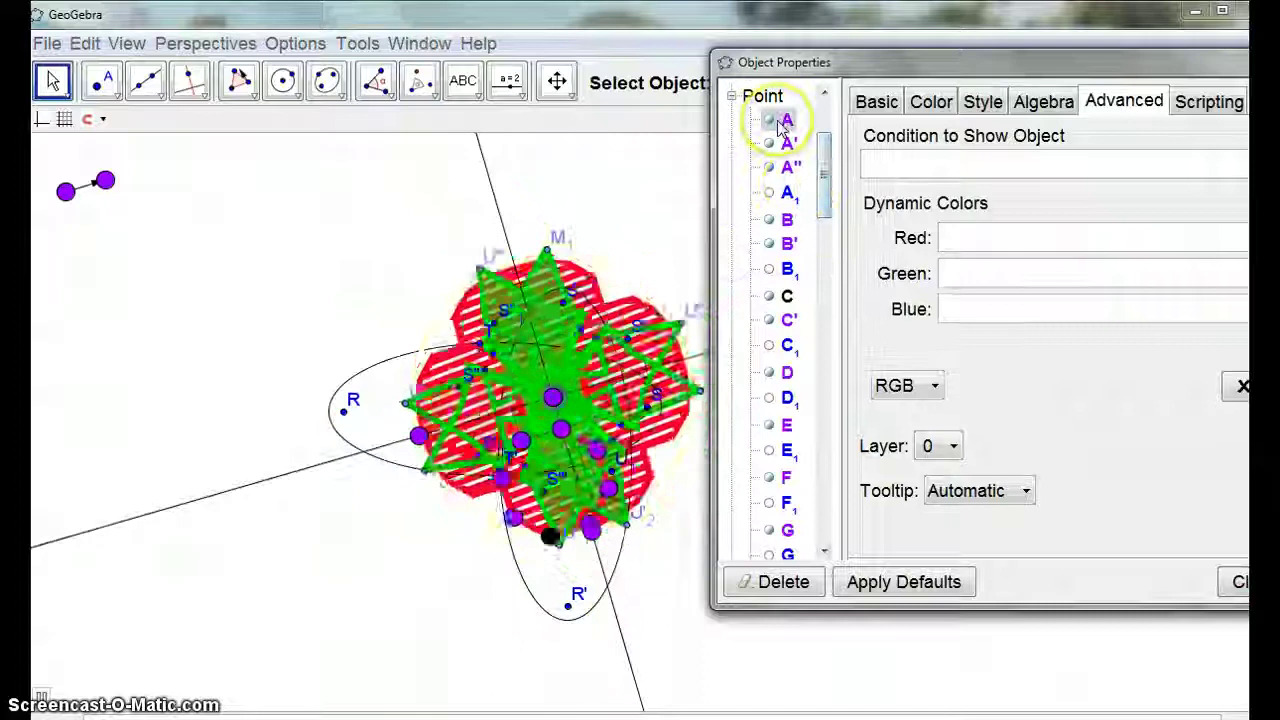
key("shift+Down")
key("shift+Down")
key("shift+Down")
key("shift+Down")
key("shift+Down")
key("shift+Down")
key("shift+Down")
key("shift+Down")
key("shift+Down")
key("shift+Down")
key("shift+Down")
key("shift+Down")
key("shift+Down")
key("shift+Down")
key("shift+Down")
key("shift+Down")
key("shift+Down")
key("shift+Down")
key("shift+Down")
key("shift+Down")
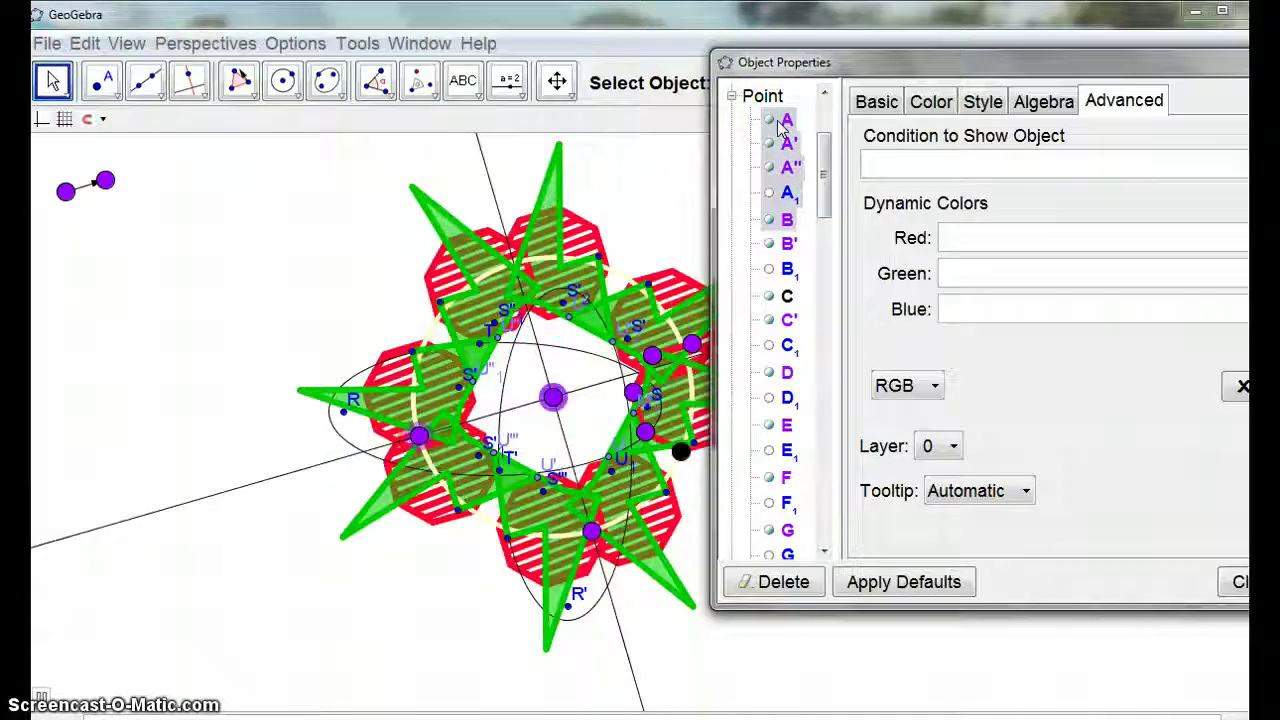
key("shift+Down")
key("shift+Down")
key("shift+Down")
key("shift+Down")
key("shift+Down")
key("shift+Down")
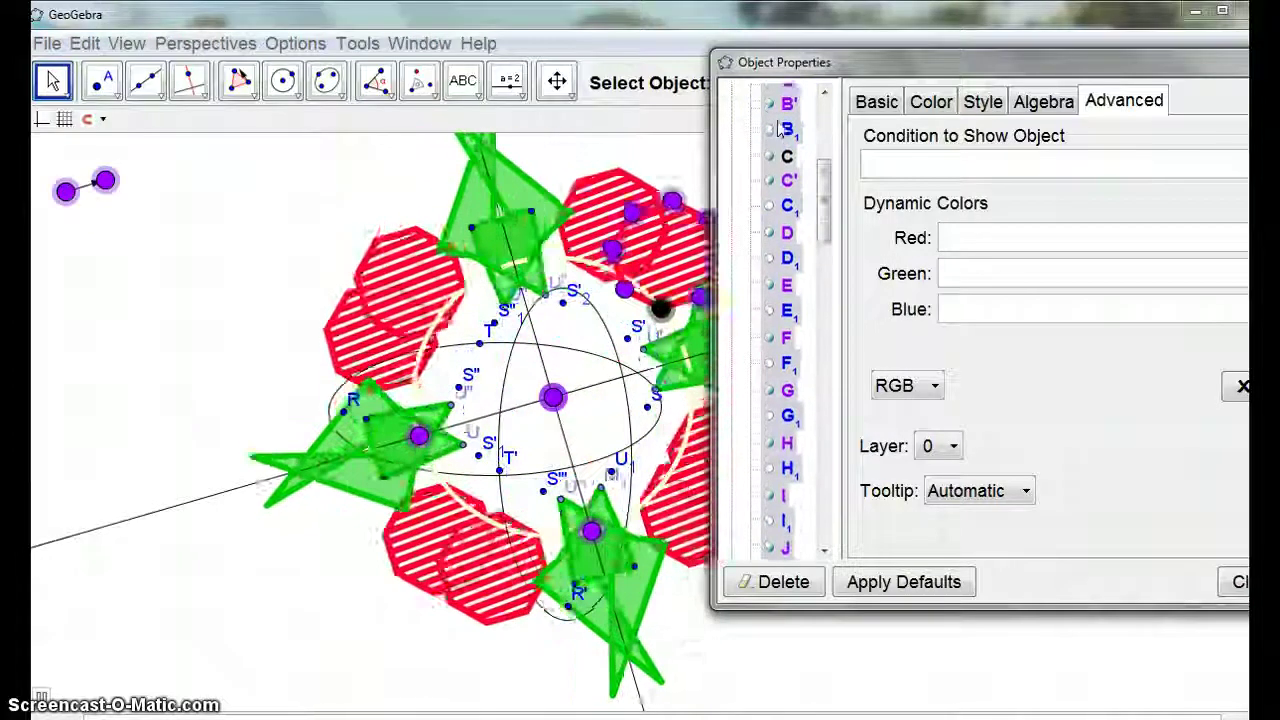
key("shift+Down")
key("shift+Down")
key("shift+Down")
key("shift+Down")
key("shift+Down")
key("shift+Down")
key("shift+Down")
key("shift+Down")
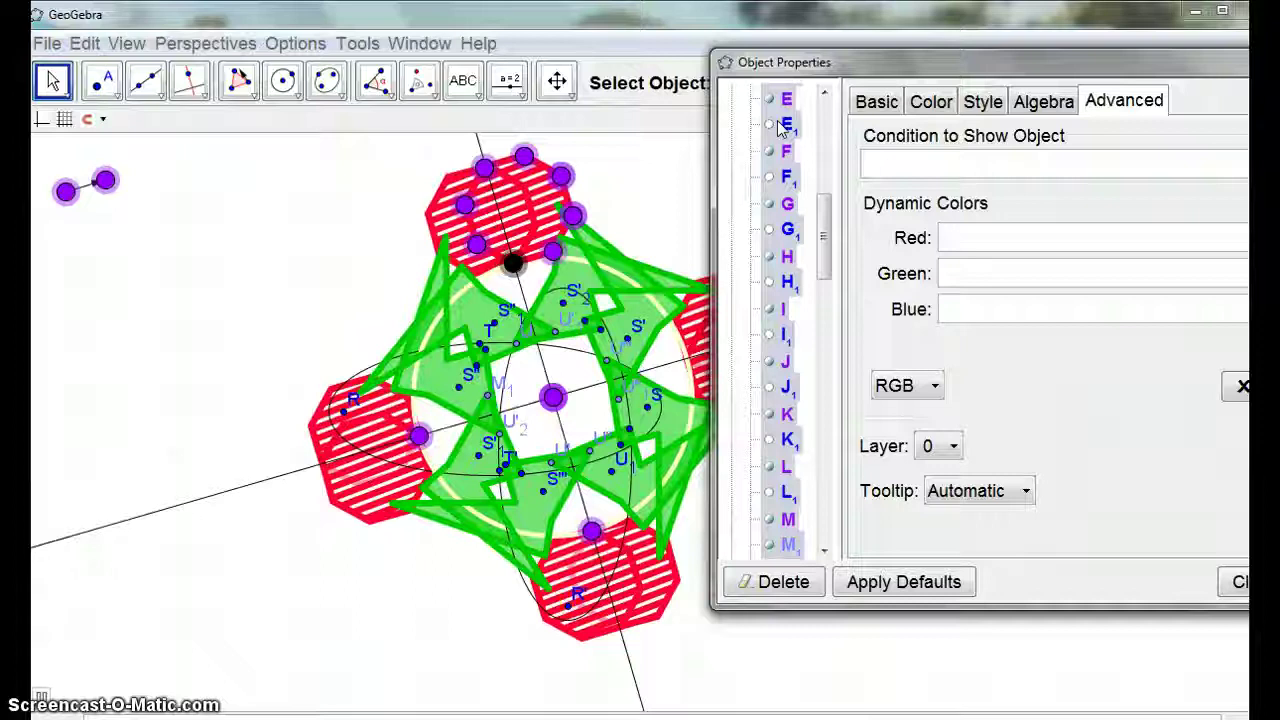
key("shift+Down")
key("shift+Down")
key("shift+Down")
key("shift+Down")
key("shift+Down")
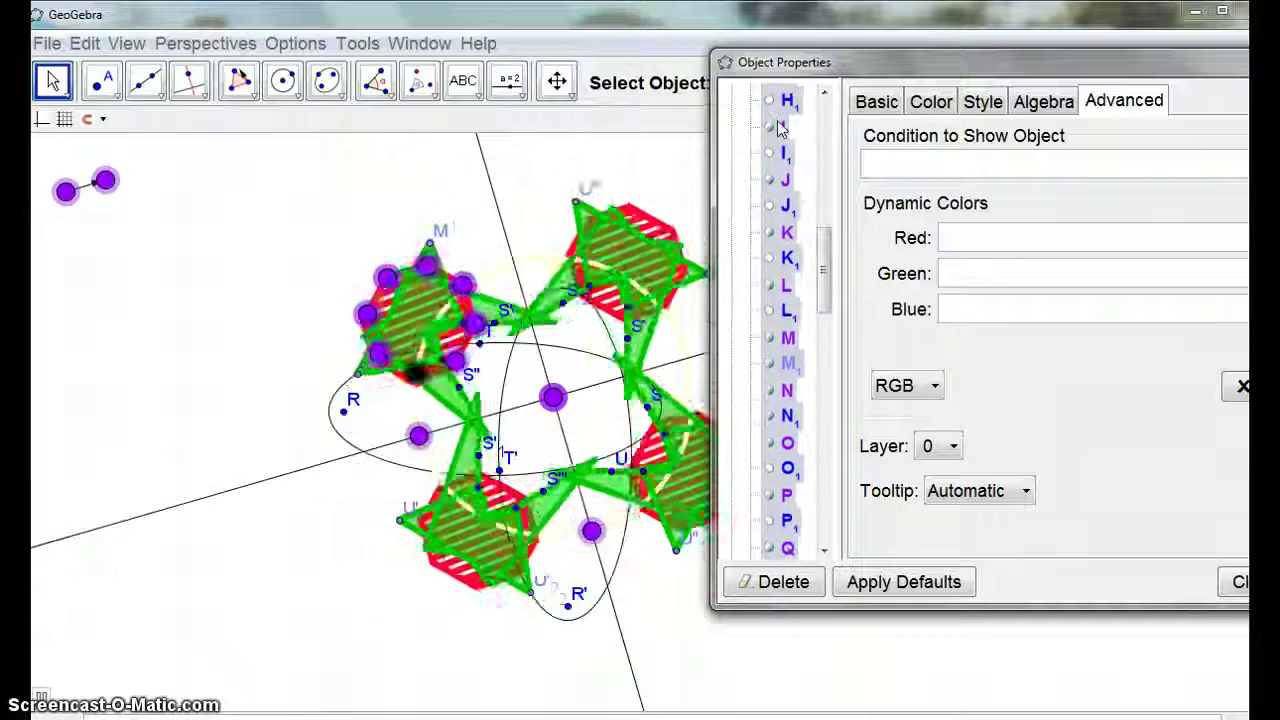
key("shift+Down")
key("shift+Down")
key("shift+Down")
key("shift+Down")
key("shift+Down")
key("shift+Down")
key("shift+Down")
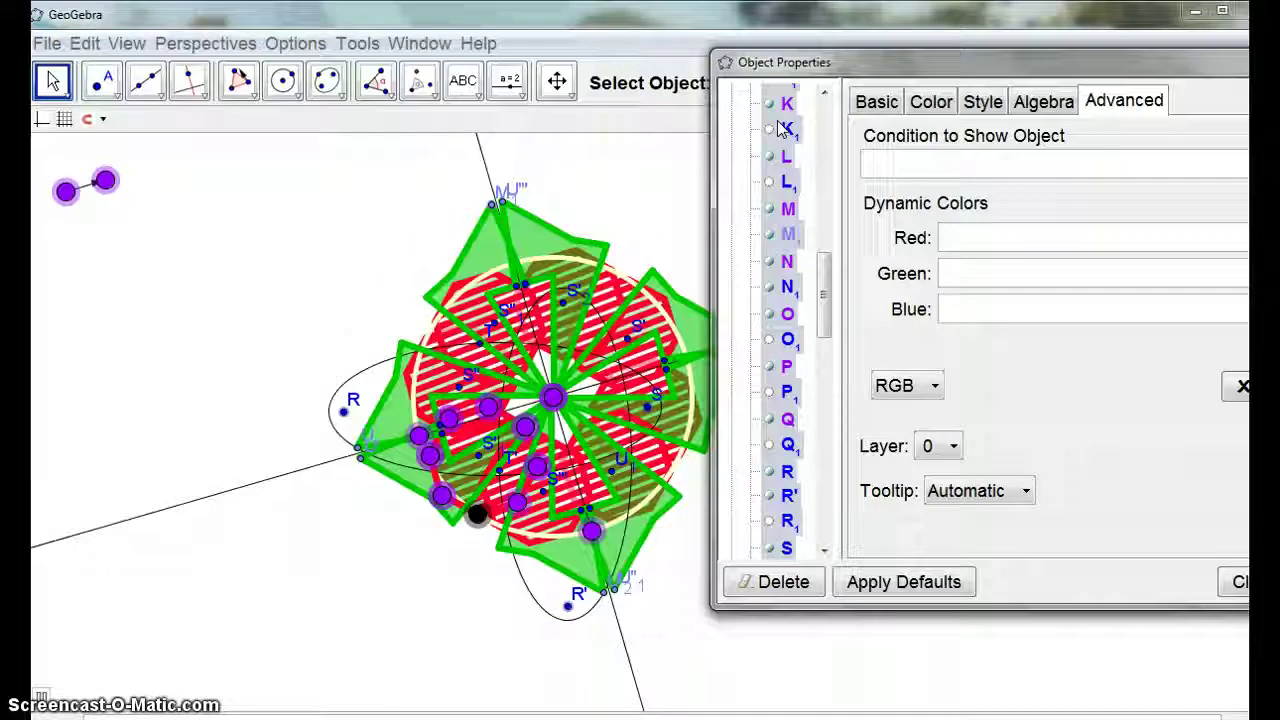
key("shift+Down")
key("shift+Down")
key("shift+Down")
key("shift+Down")
key("shift+Down")
key("shift+Down")
key("shift+Down")
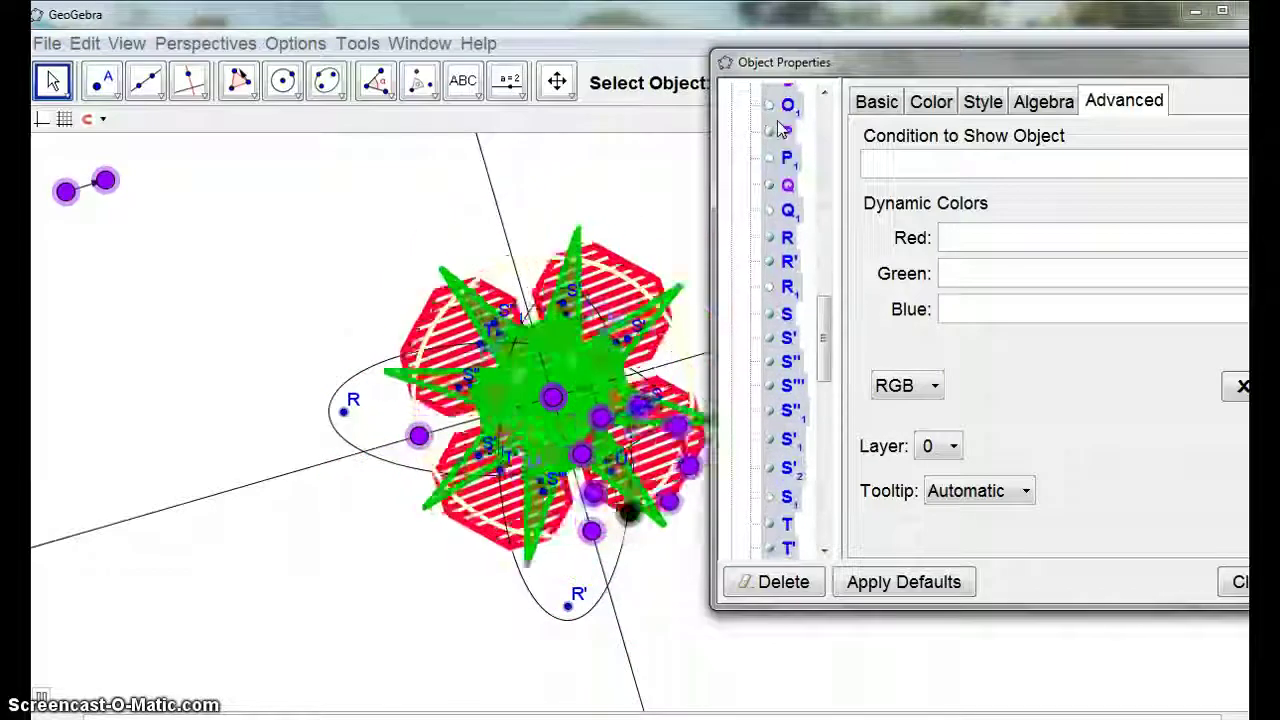
key("shift+Down")
key("shift+Down")
key("shift+Down")
key("shift+Down")
key("shift+Down")
key("shift+Down")
key("shift+Down")
key("shift+Down")
key("shift+Down")
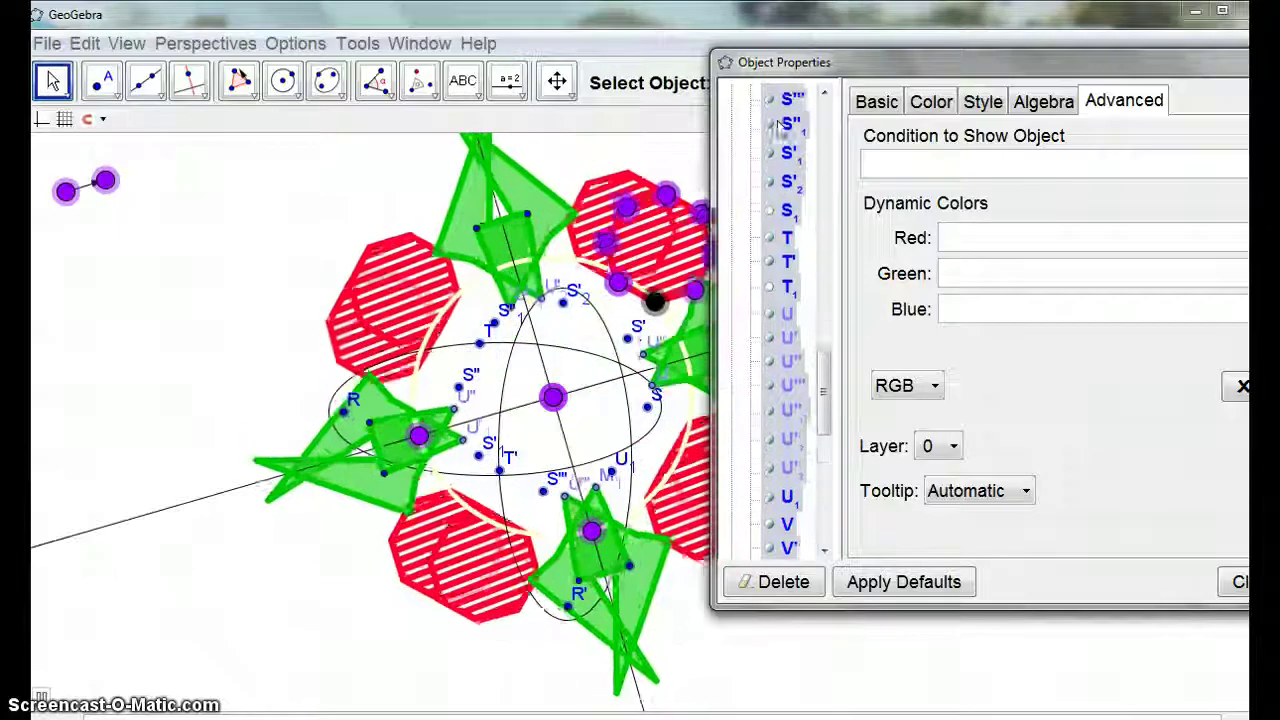
key("shift+Down")
key("shift+Down")
key("shift+Down")
key("shift+Down")
key("shift+Down")
key("shift+Down")
key("shift+Down")
key("shift+Down")
key("shift+Down")
key("shift+Down")
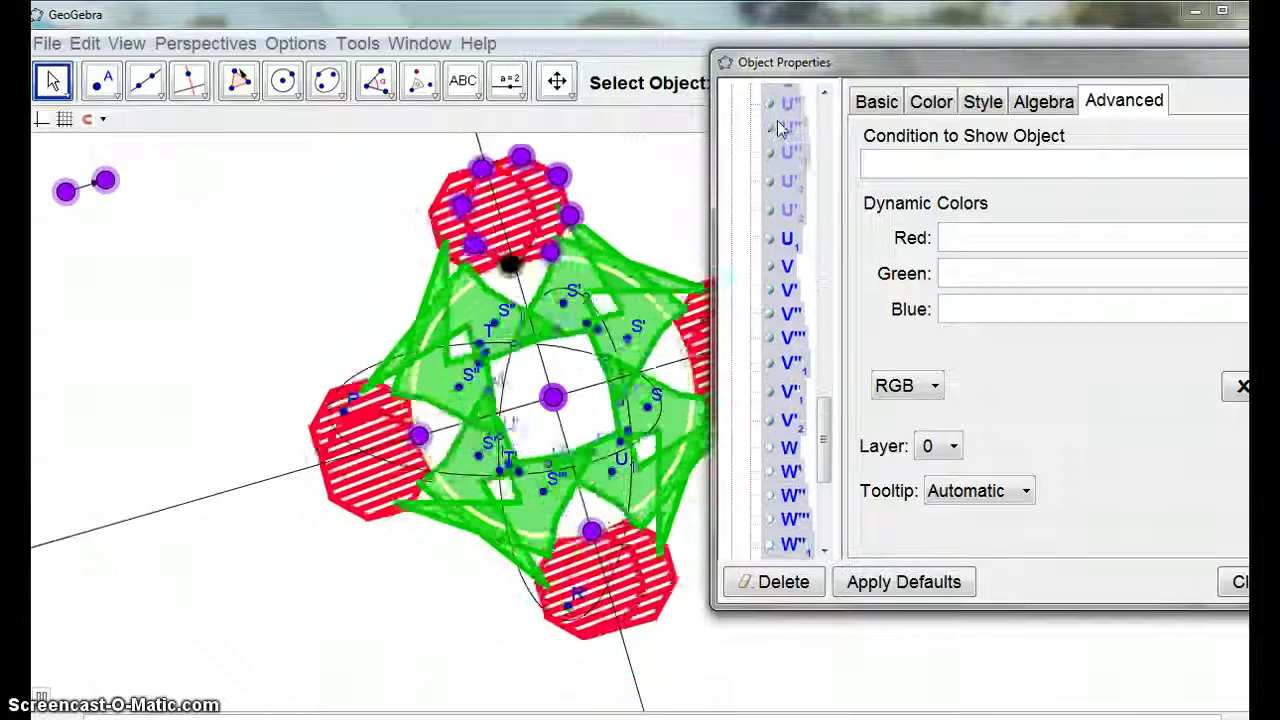
key("shift+Down")
key("shift+Down")
key("shift+Down")
key("shift+Down")
key("shift+Down")
key("shift+Down")
key("shift+Down")
key("shift+Down")
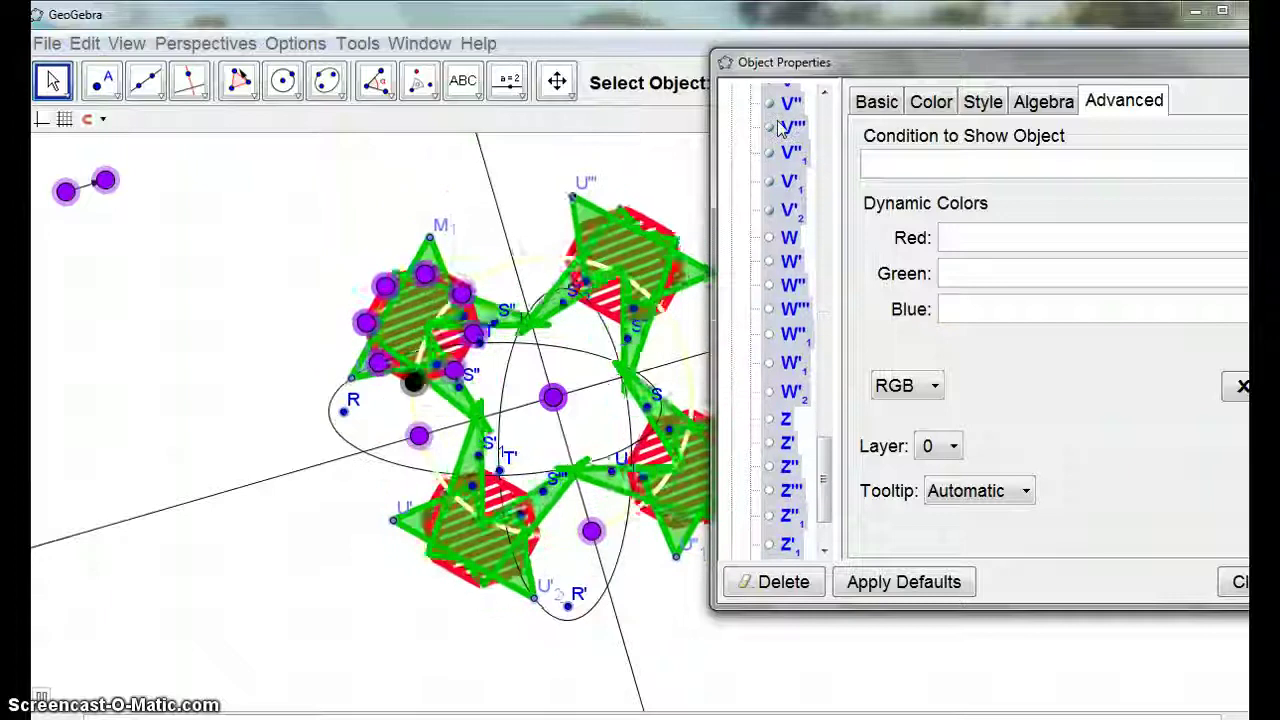
key("shift+Down")
key("shift+Down")
key("shift+Up")
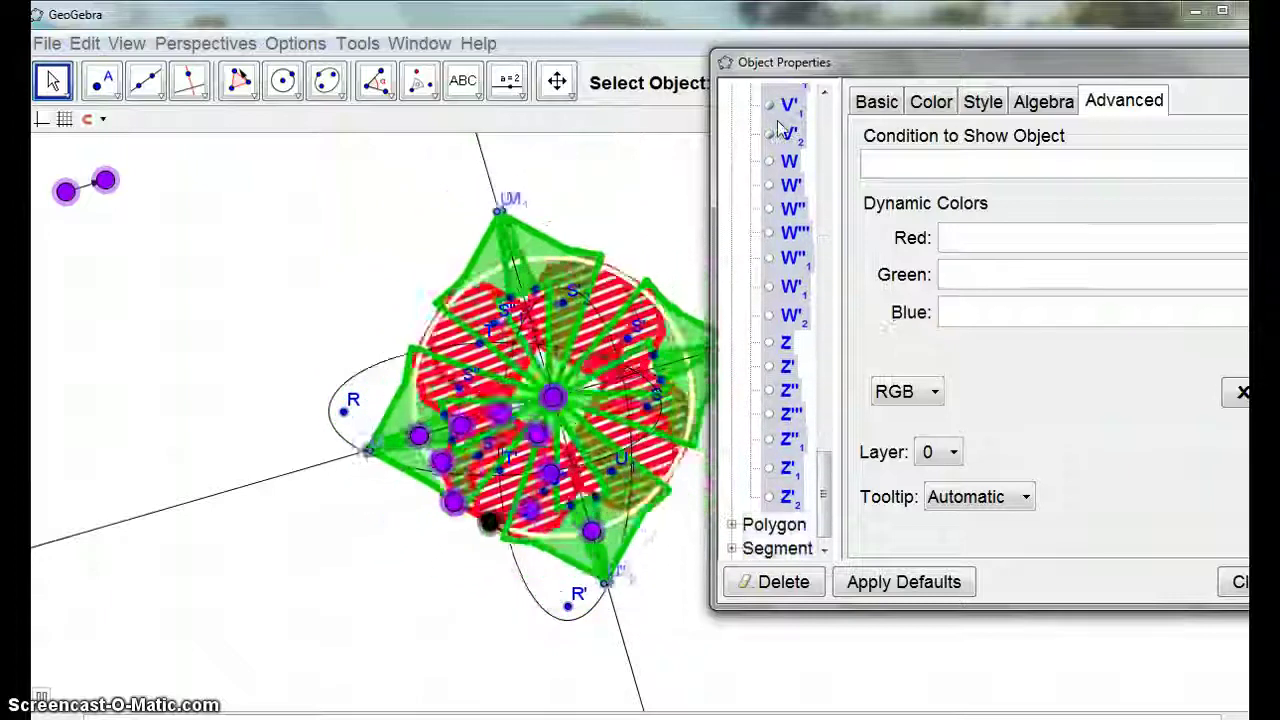
Hide the selected helper points and their labels
left_click(769, 133)
left_click(876, 103)
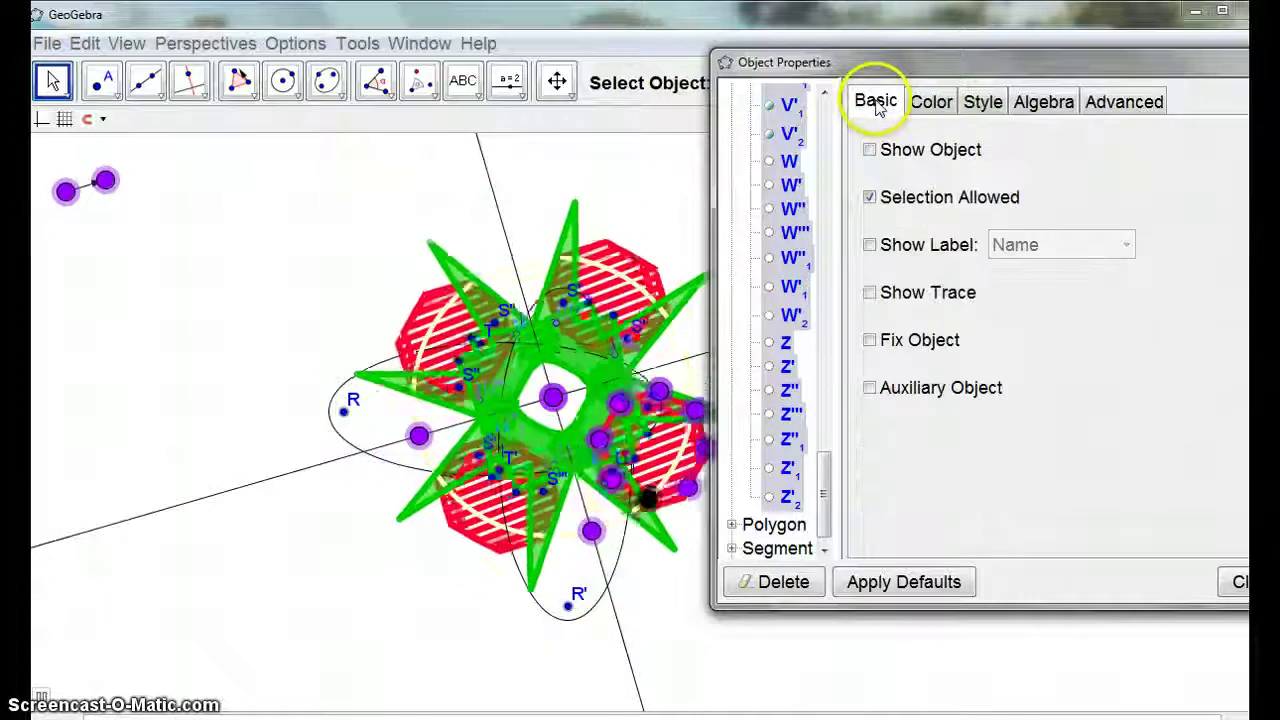
left_click(870, 245)
left_click(870, 245)
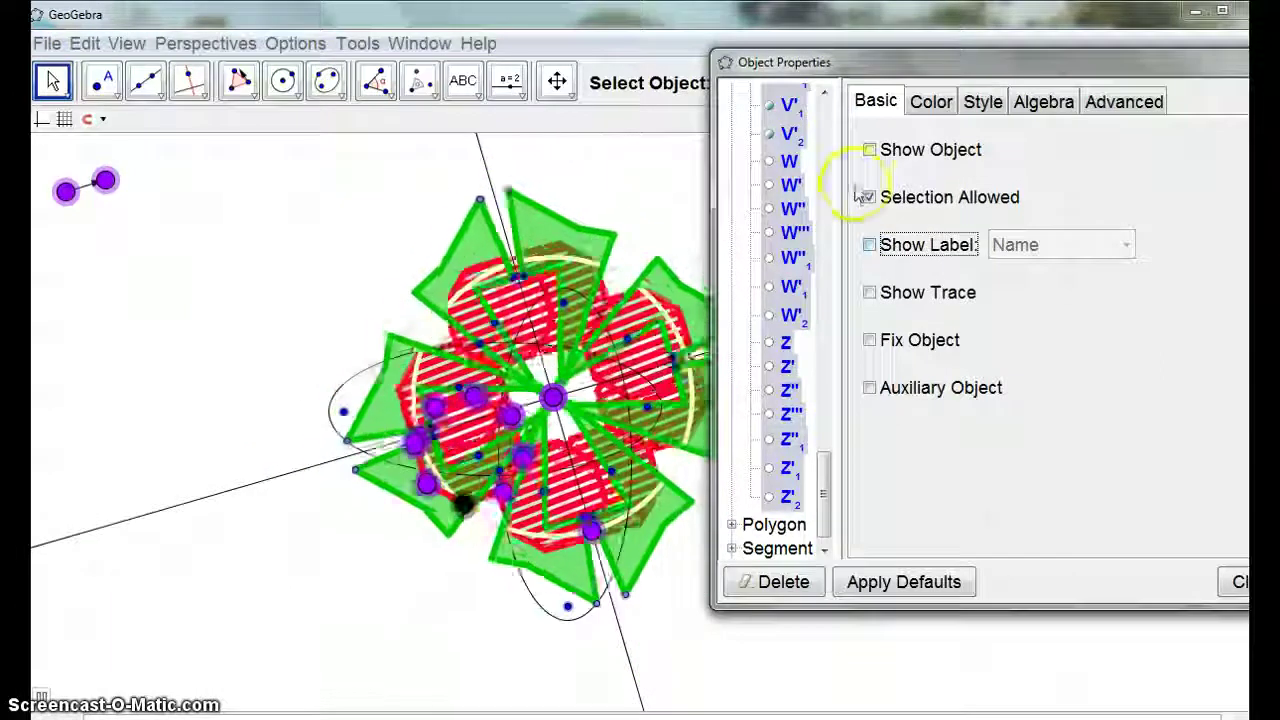
left_click(870, 150)
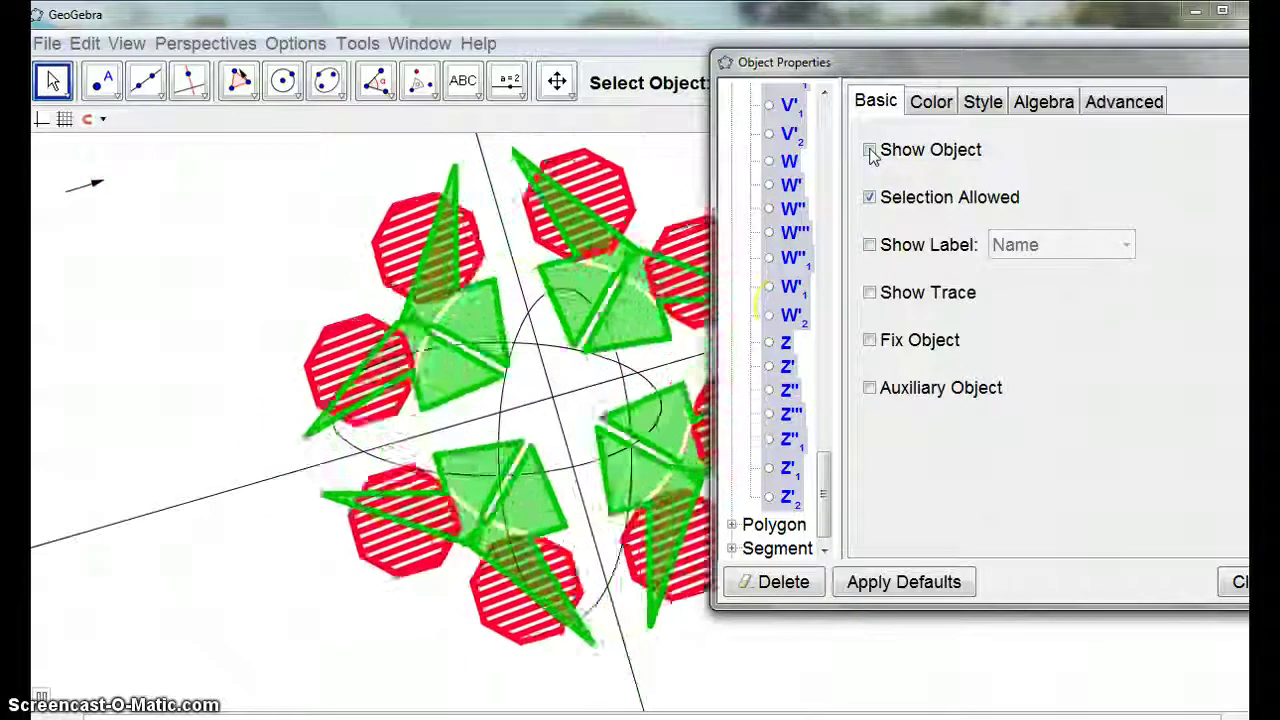
Hide both ellipses p and p' and lines n and q
left_click_drag(823, 462, 820, 117)
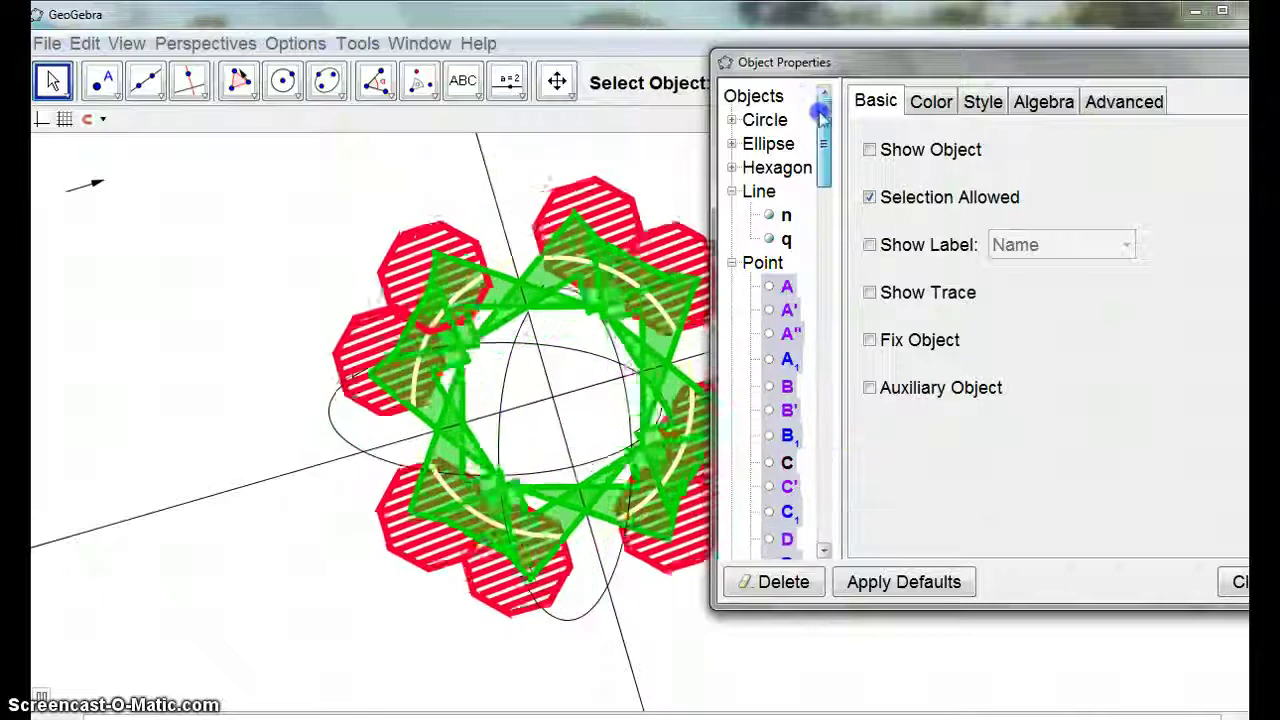
left_click(768, 145)
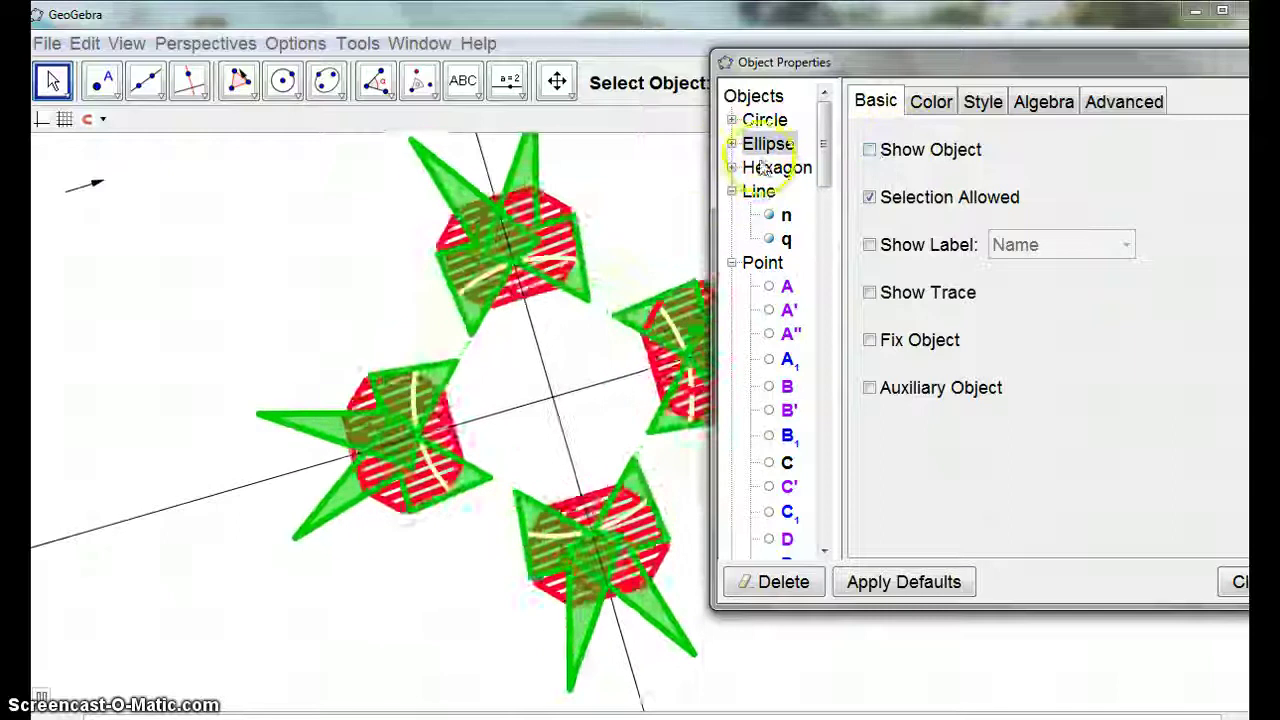
left_click(732, 144)
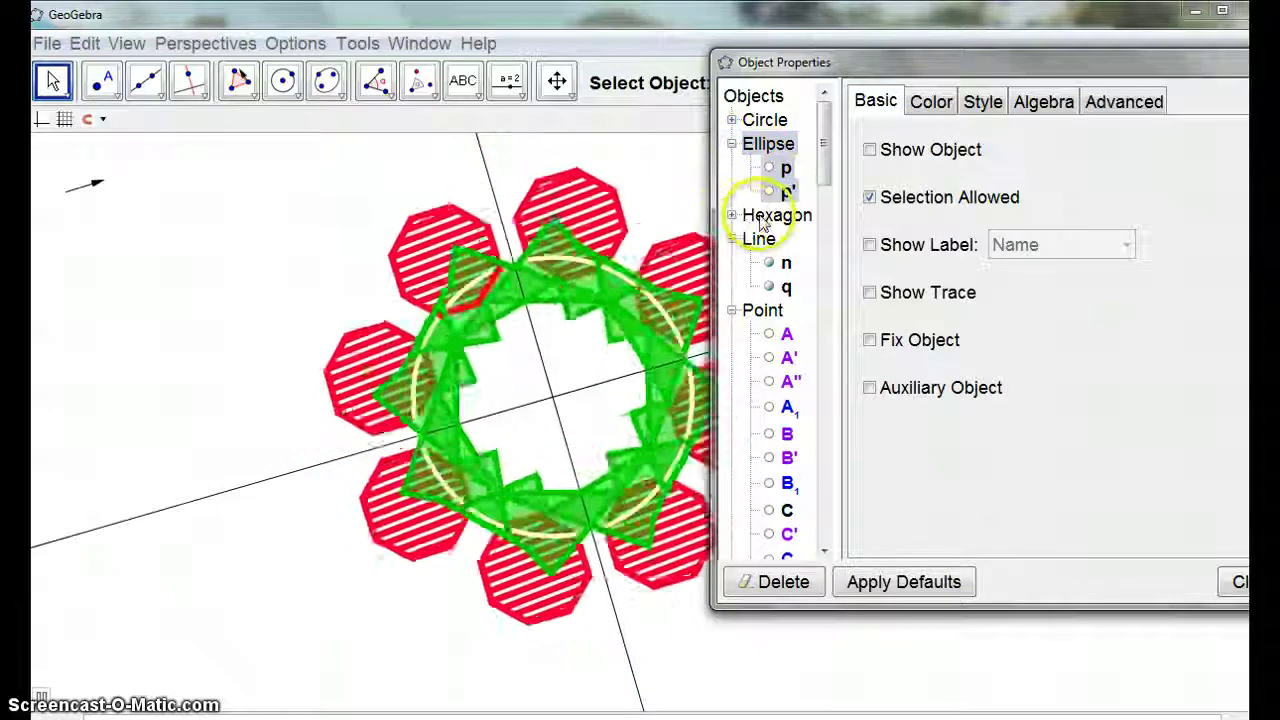
left_click(759, 240)
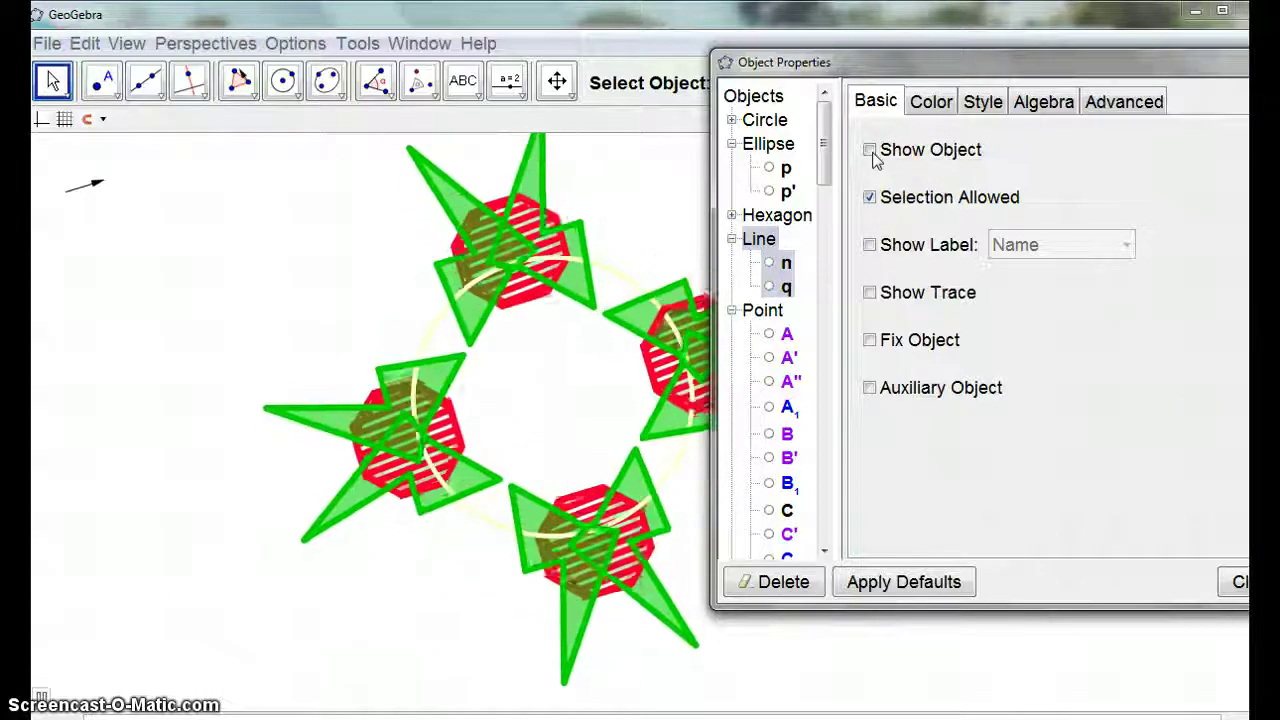
Close the Object Properties window with Esc
key("Escape")
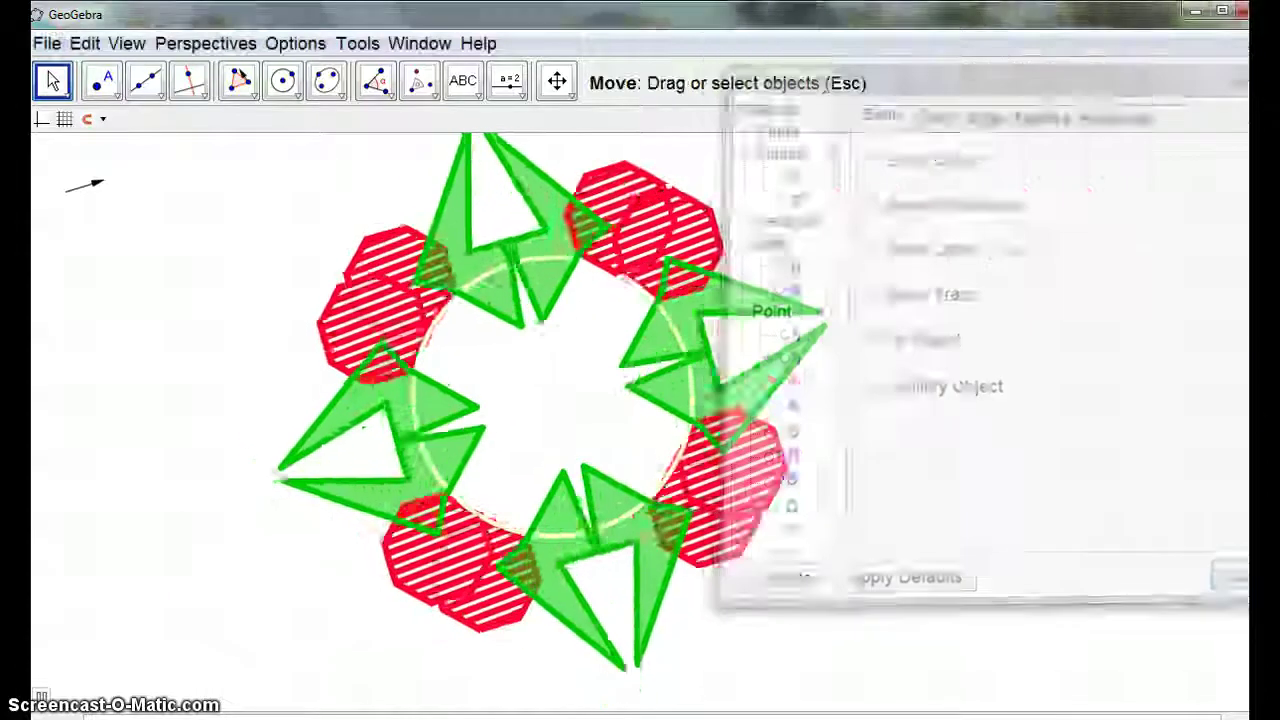